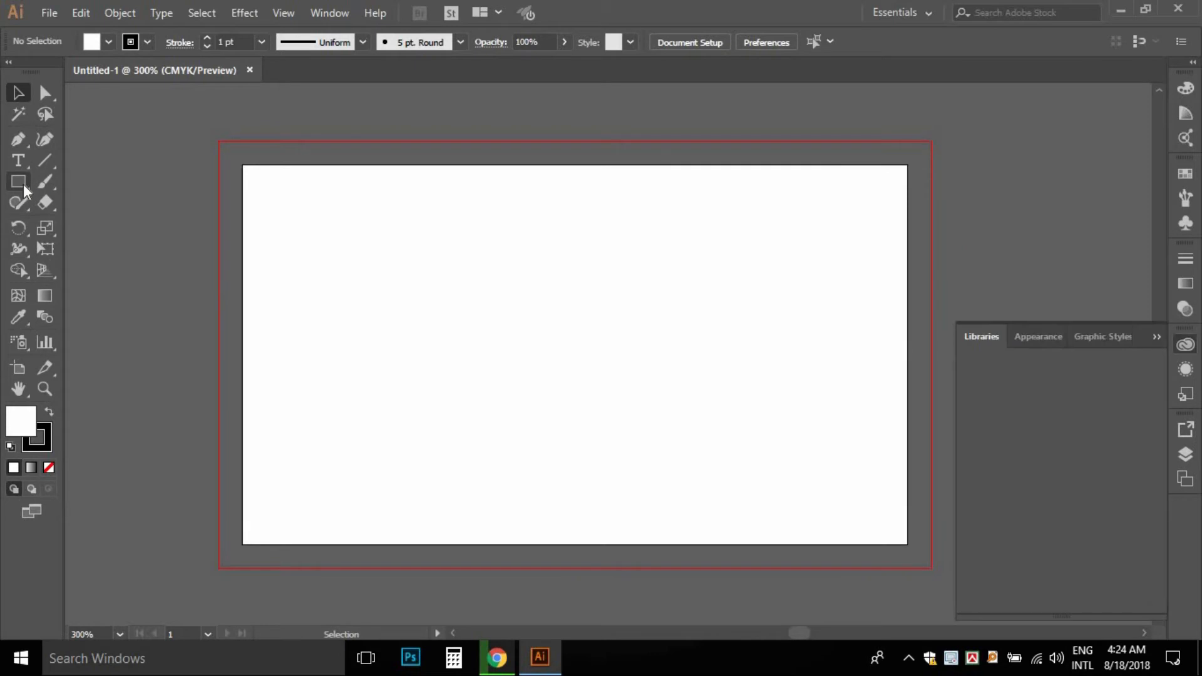
- Collapse the Libraries panel out of the way and switch to the Rectangle tool
click(1157, 338)
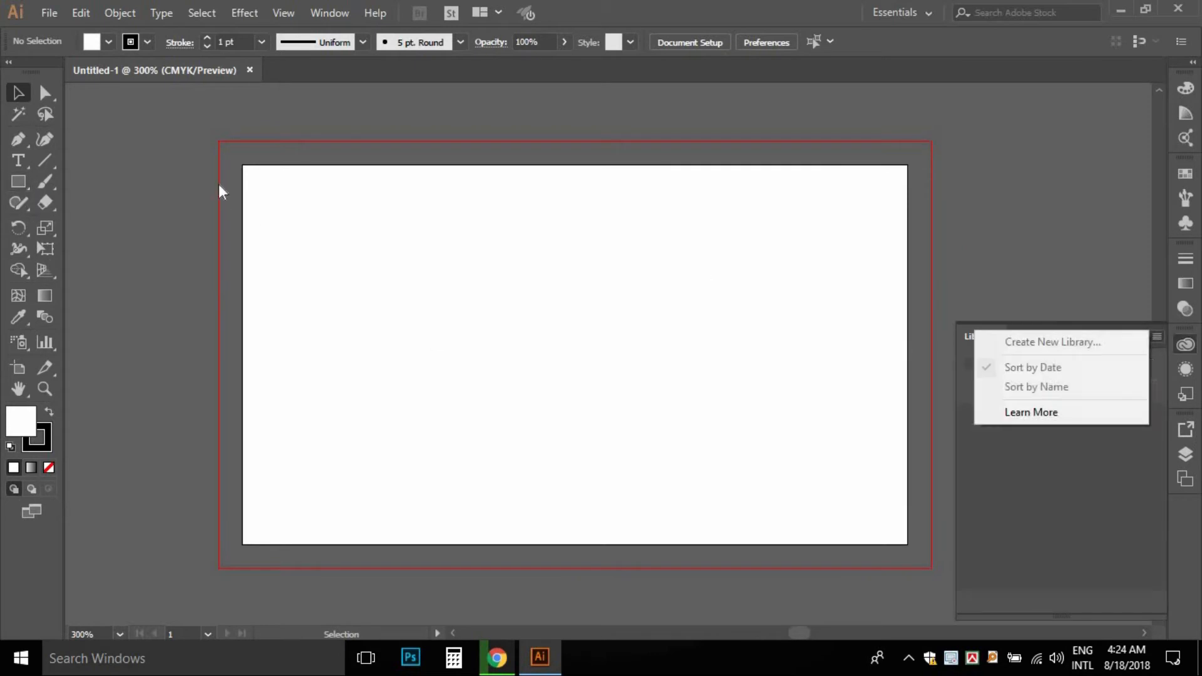
click(1036, 323)
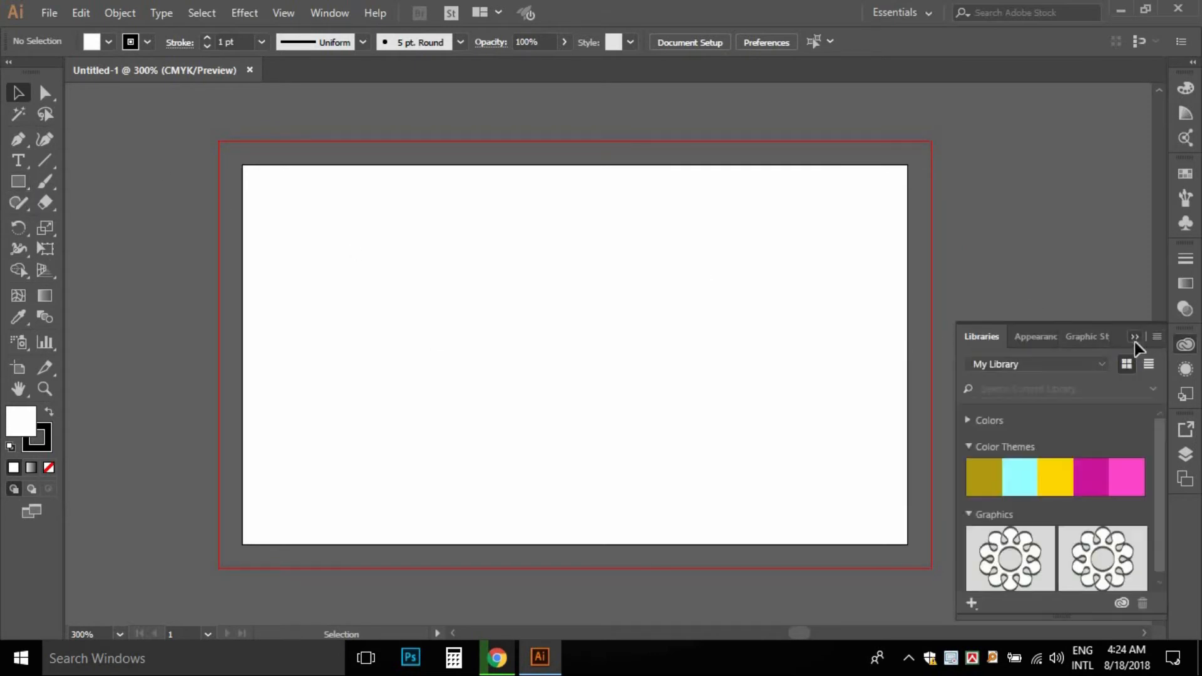
click(1136, 338)
click(19, 181)
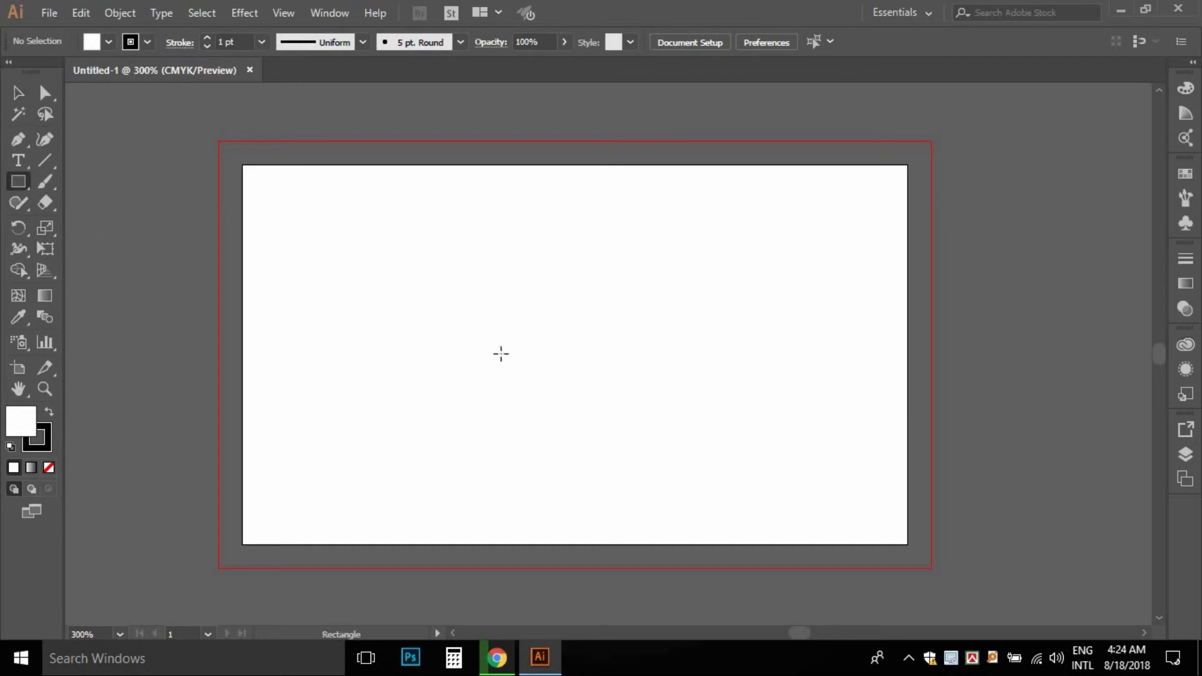
- Create a 3.25 × 1.75 in rectangle by entering its exact size
click(504, 355)
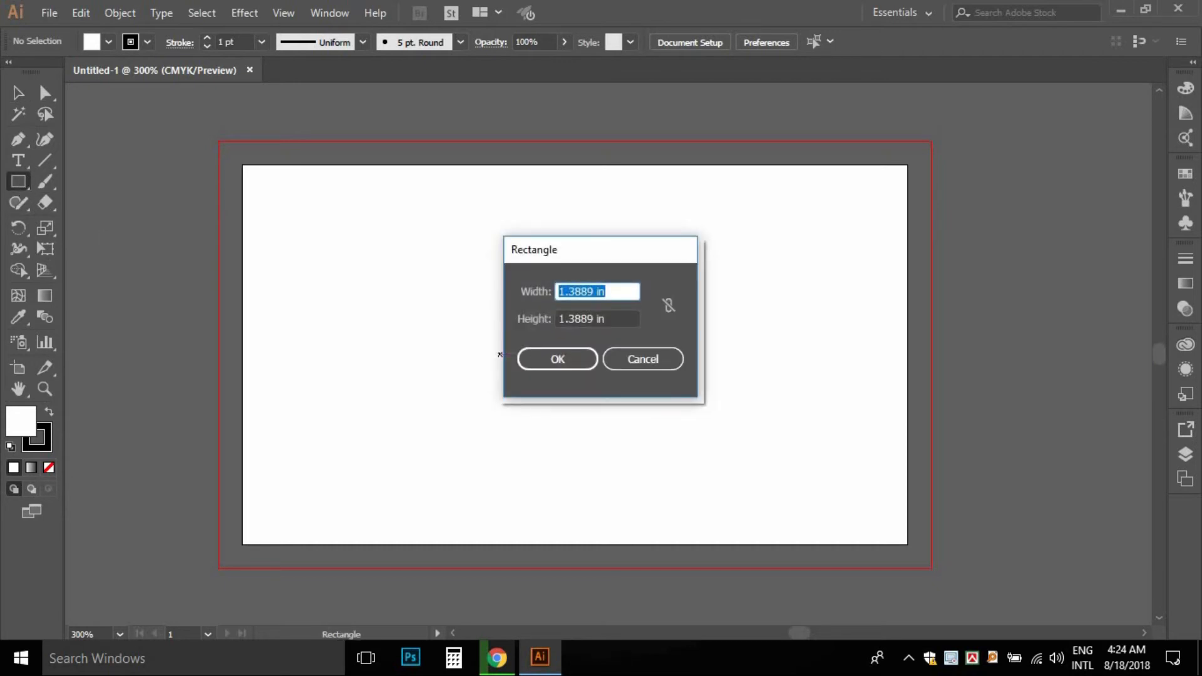
text(3.25)
key(Tab)
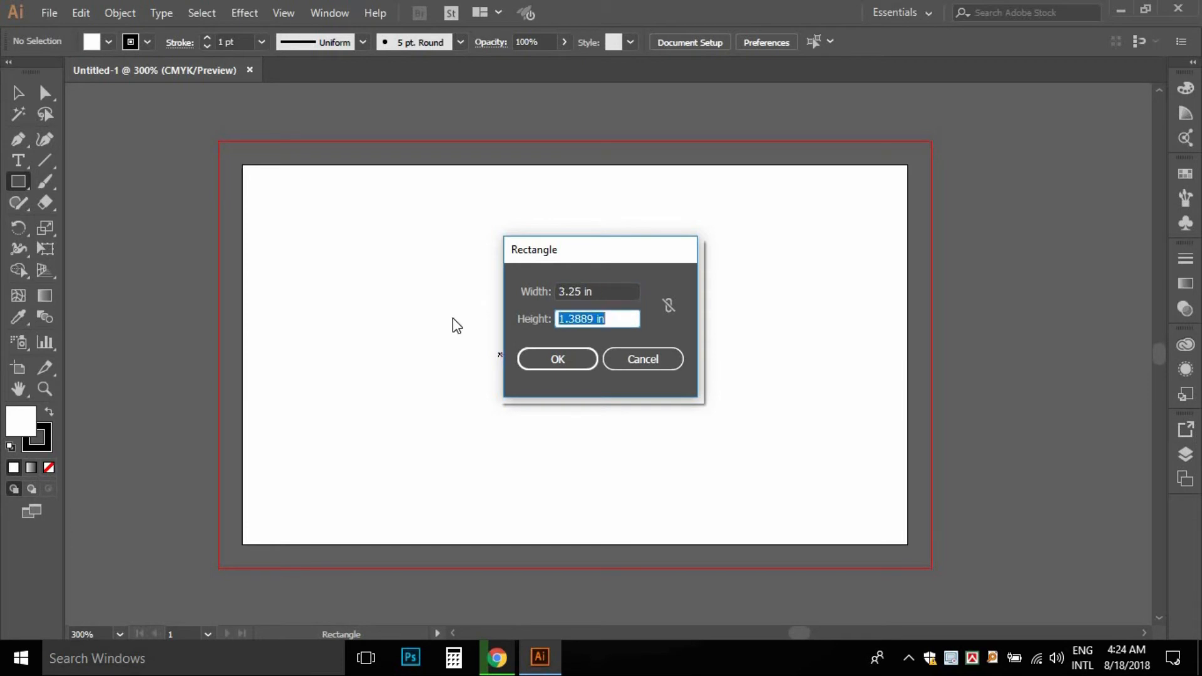
text(1.75)
key(Return)
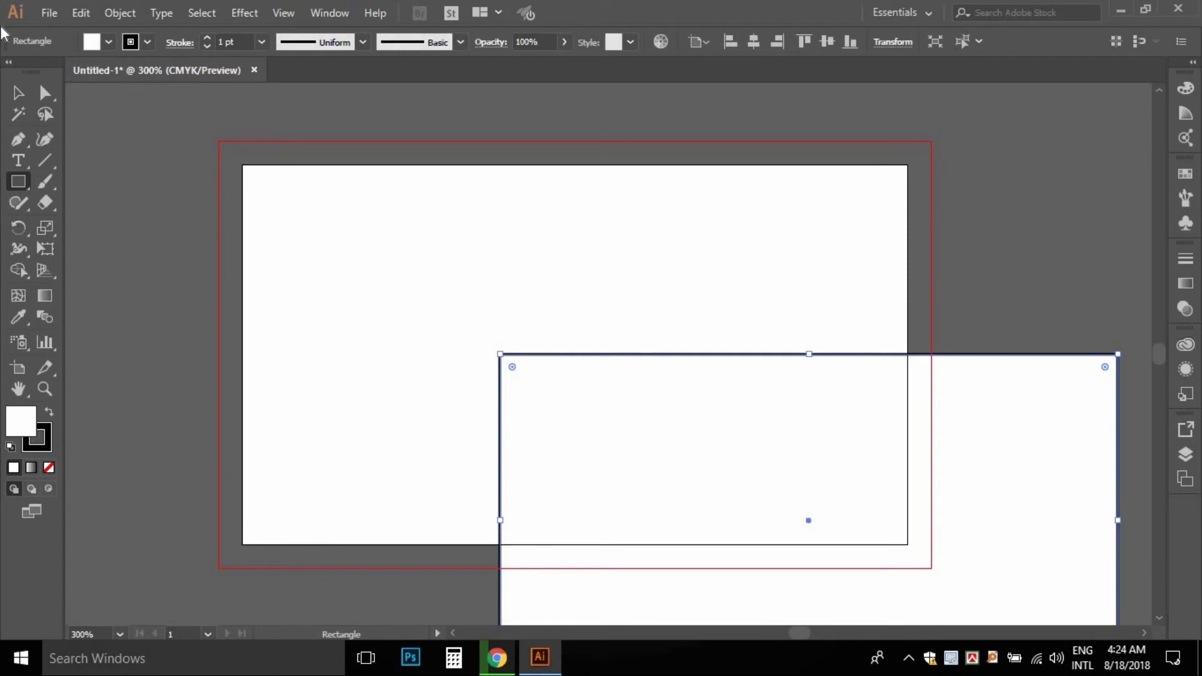
- Centre the rectangle on the artboard, set its stroke to 0, and make it a guide
click(18, 94)
click(826, 41)
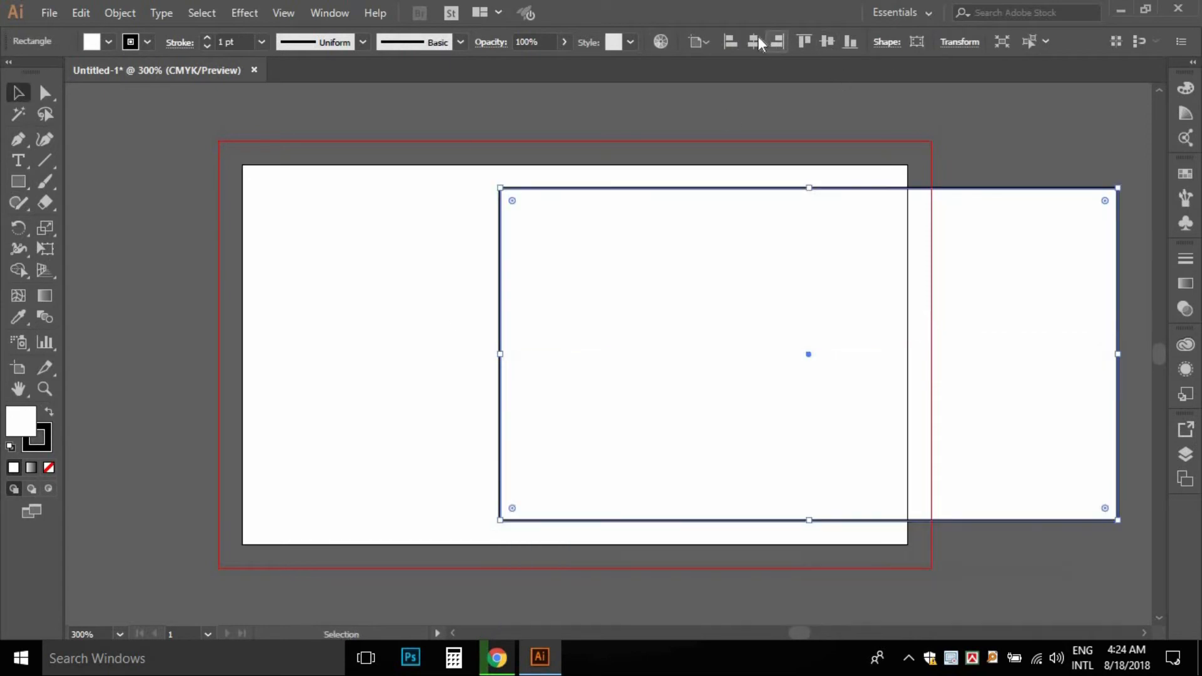
click(756, 39)
click(204, 41)
text(0)
key(Return)
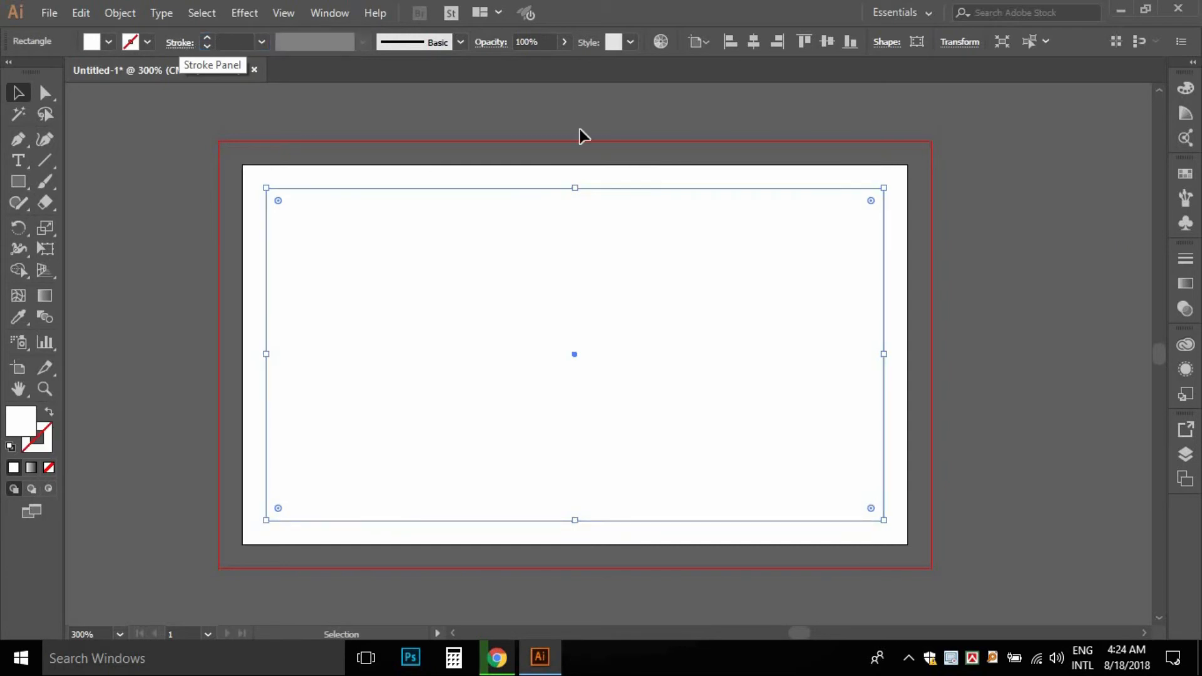
right_click(466, 182)
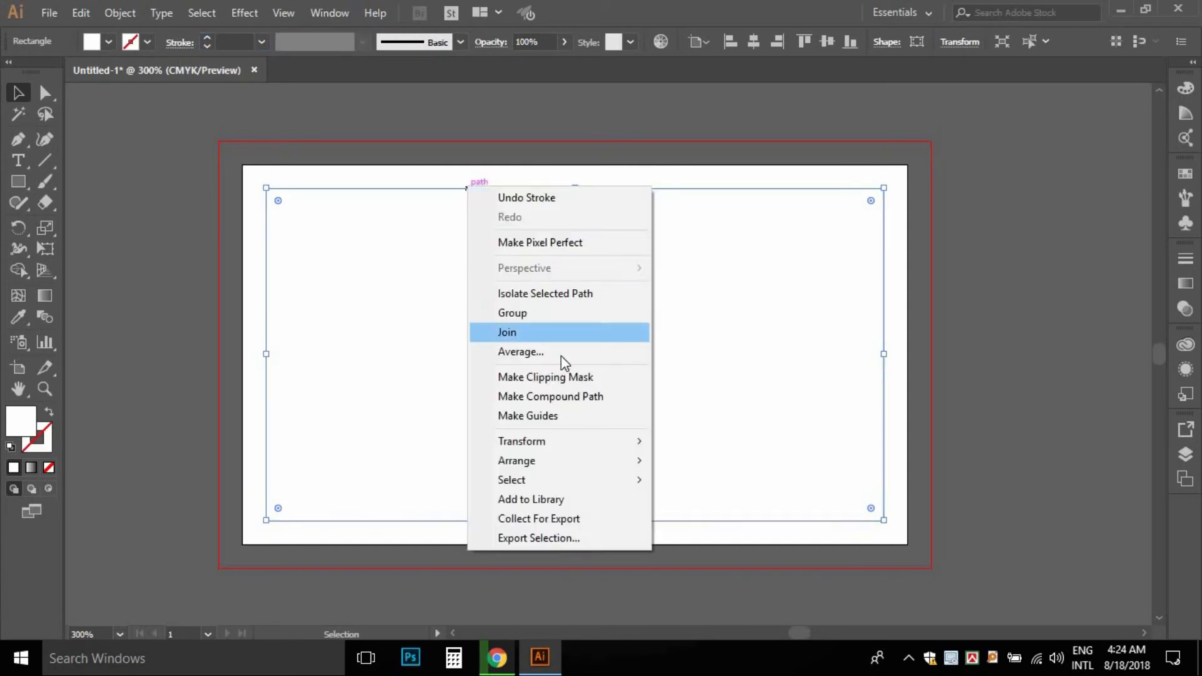
click(543, 417)
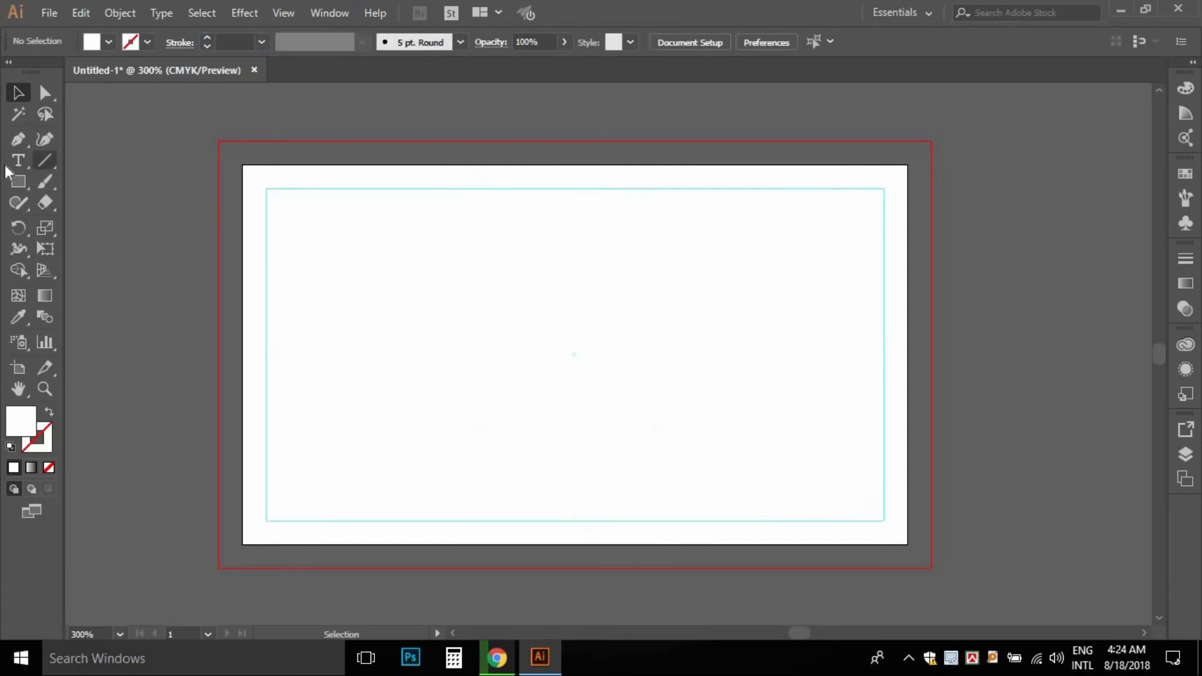
- Draw a rectangle covering the full bleed area from corner to corner
click(19, 181)
drag(219, 141, 931, 476)
click(18, 92)
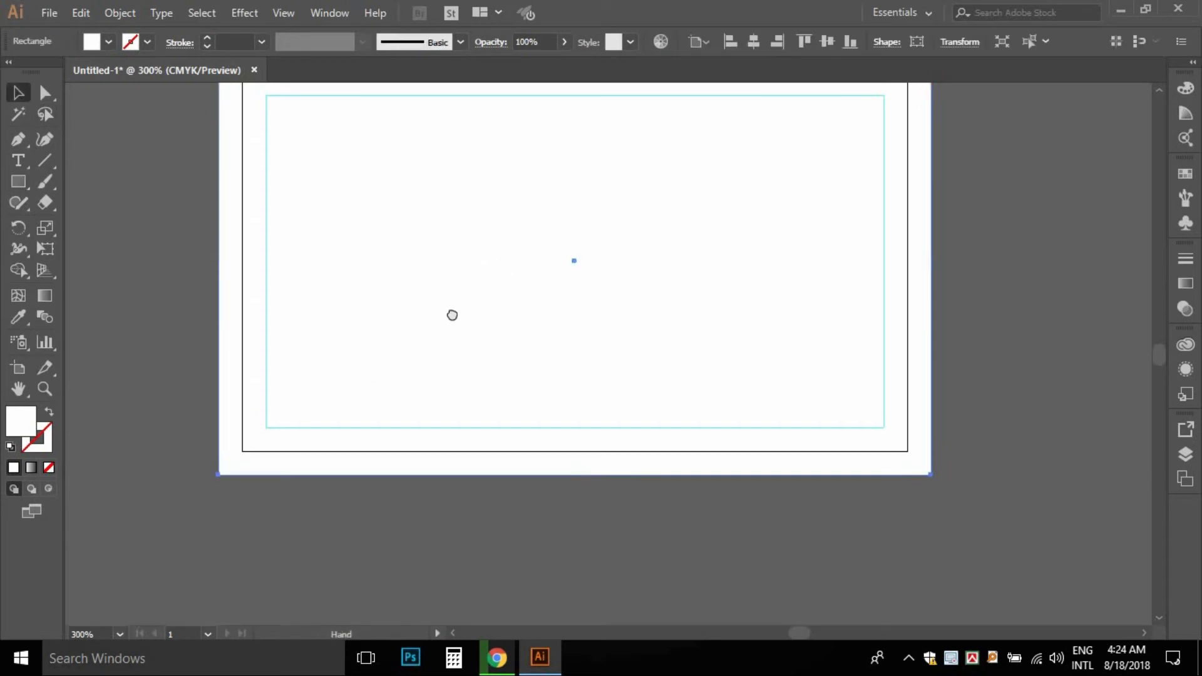
drag(467, 259, 414, 453)
drag(488, 390, 500, 317)
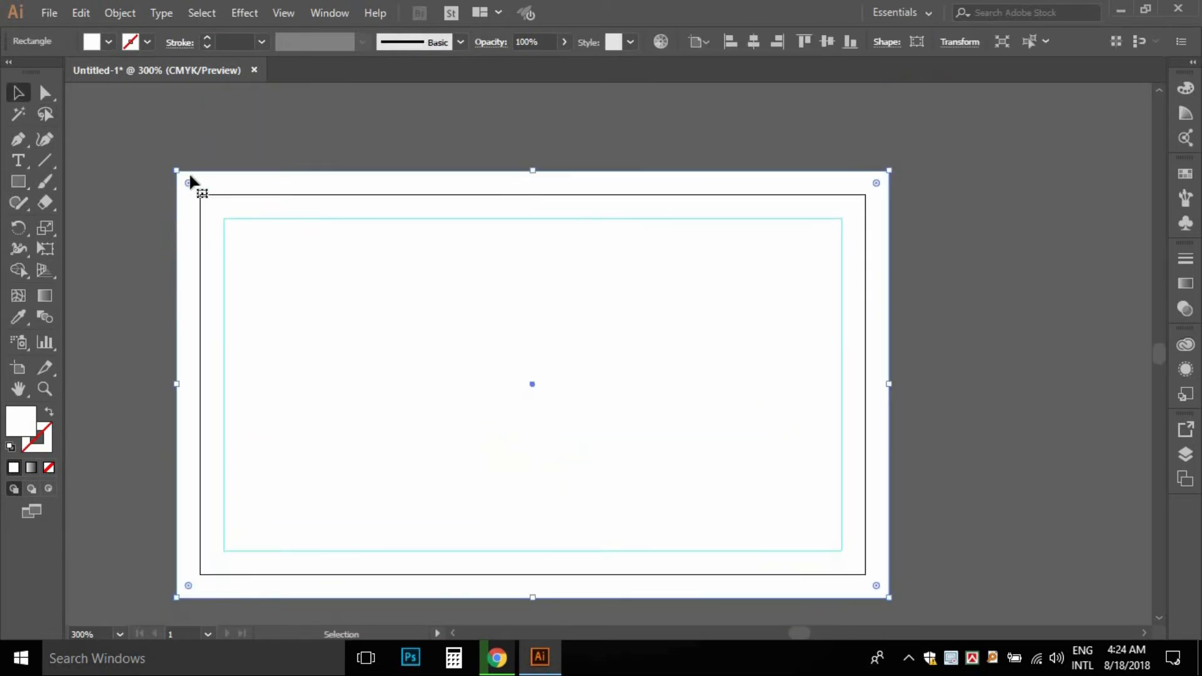
- Send the white rectangle to the back, deselect it, and zoom out to 200%
right_click(190, 177)
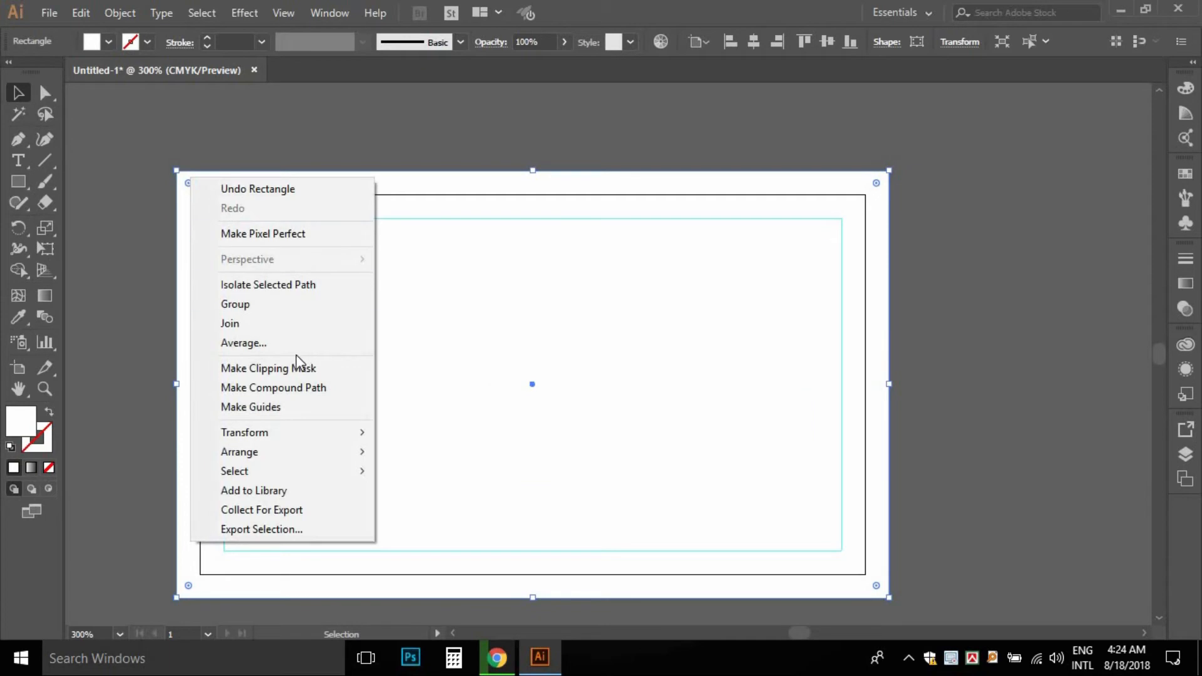
mouse_move(313, 452)
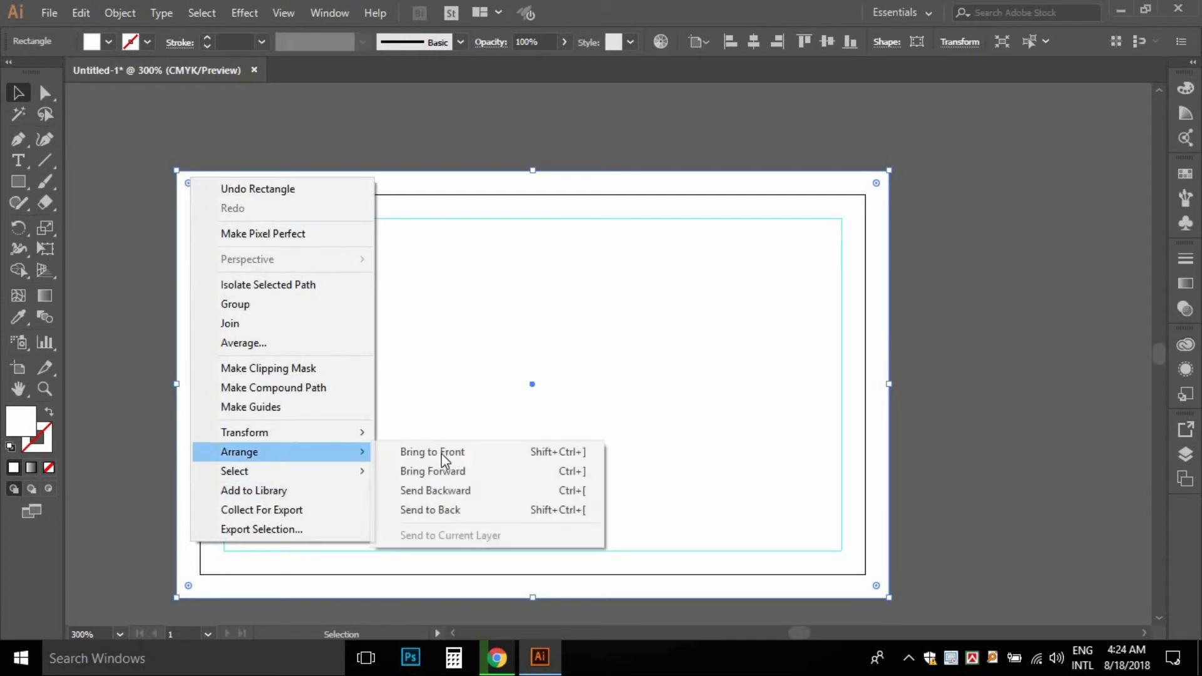
click(459, 510)
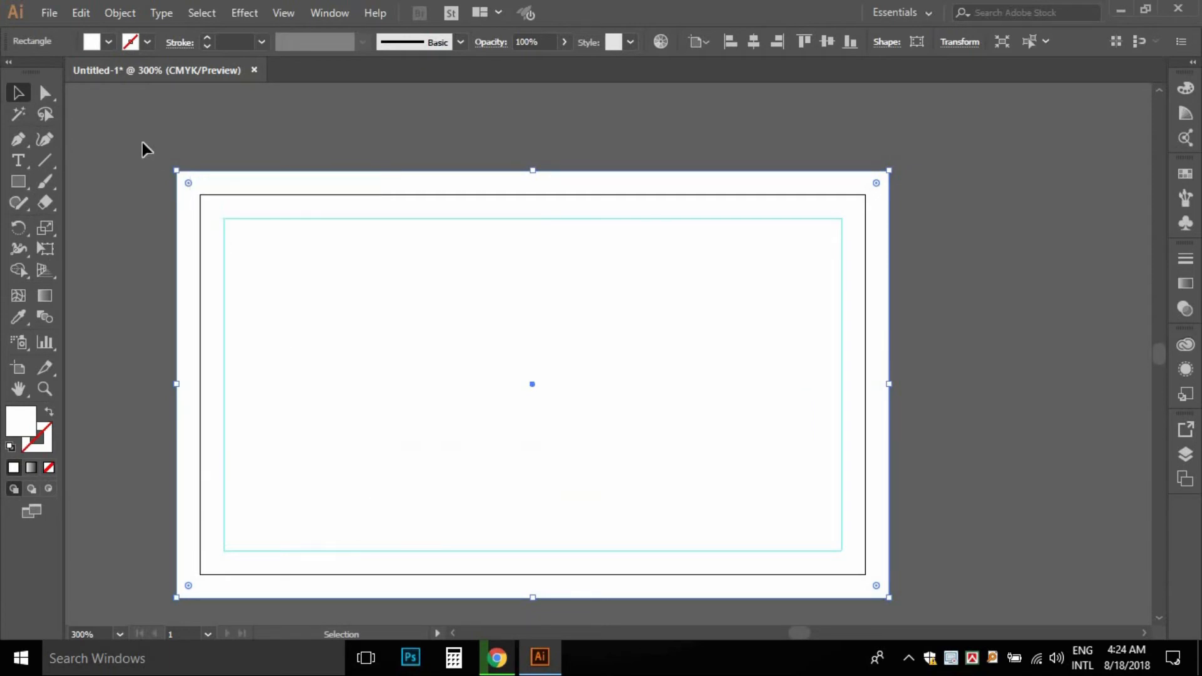
key(ctrl+shift+a)
ctrl+alt+click(507, 375)
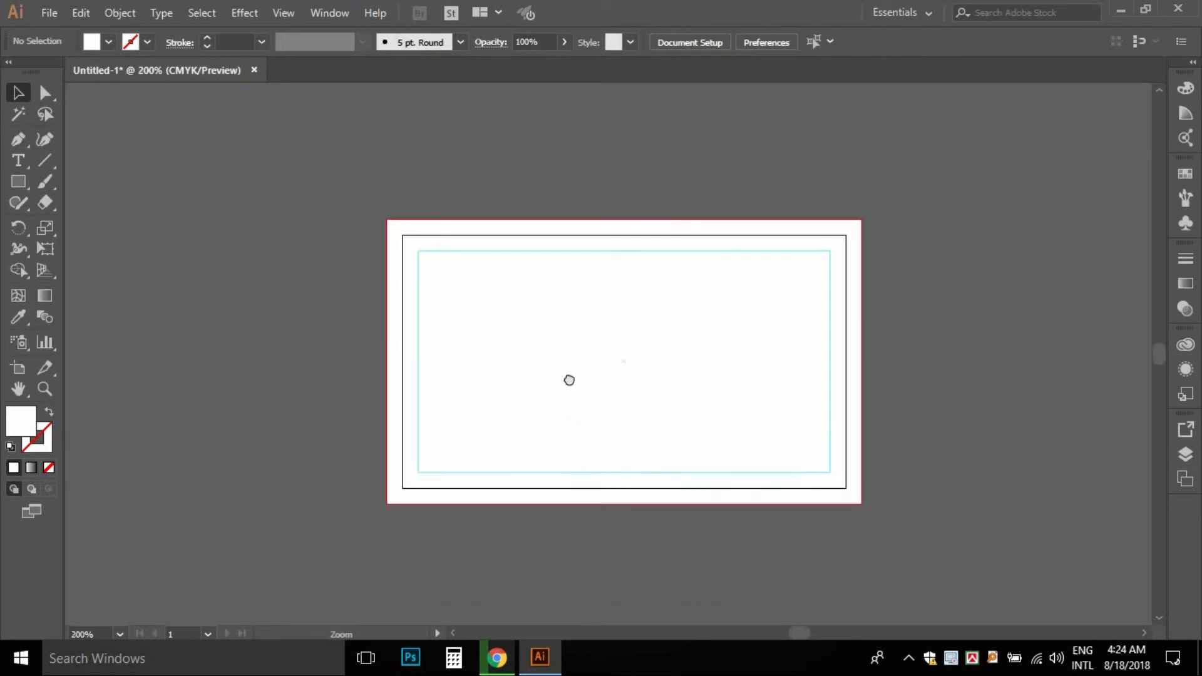
drag(569, 378, 508, 365)
- Duplicate the background rectangle using Copy and Paste in Front
click(19, 182)
key(v)
click(347, 213)
click(82, 13)
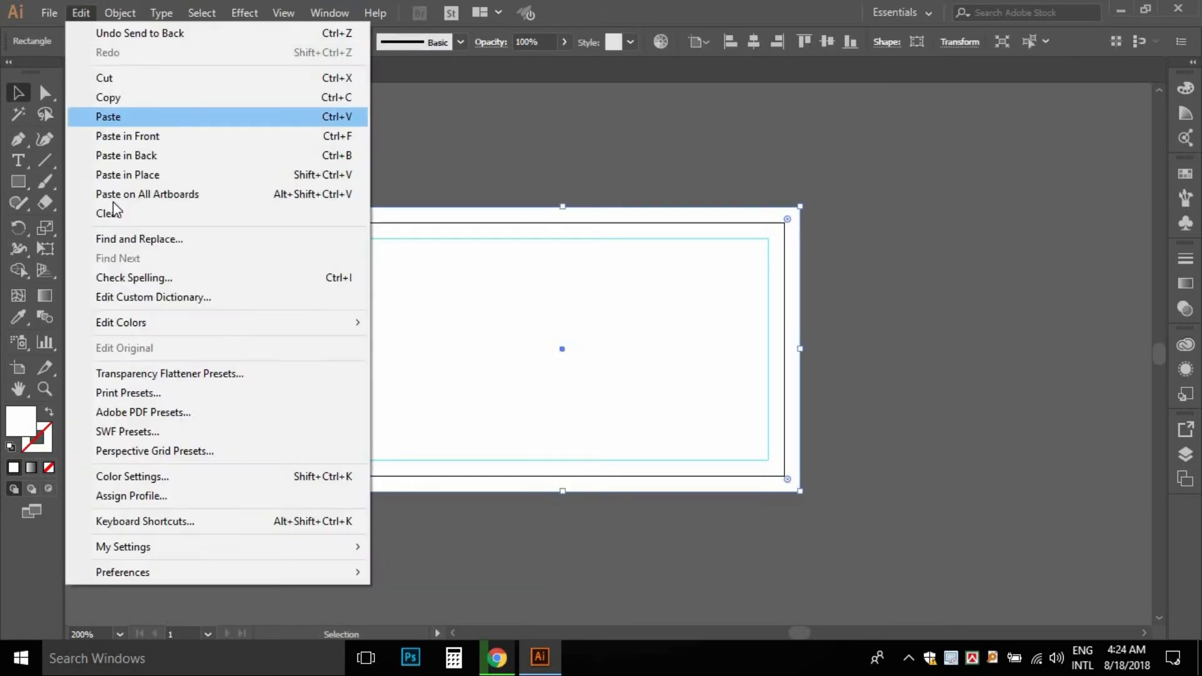
click(138, 101)
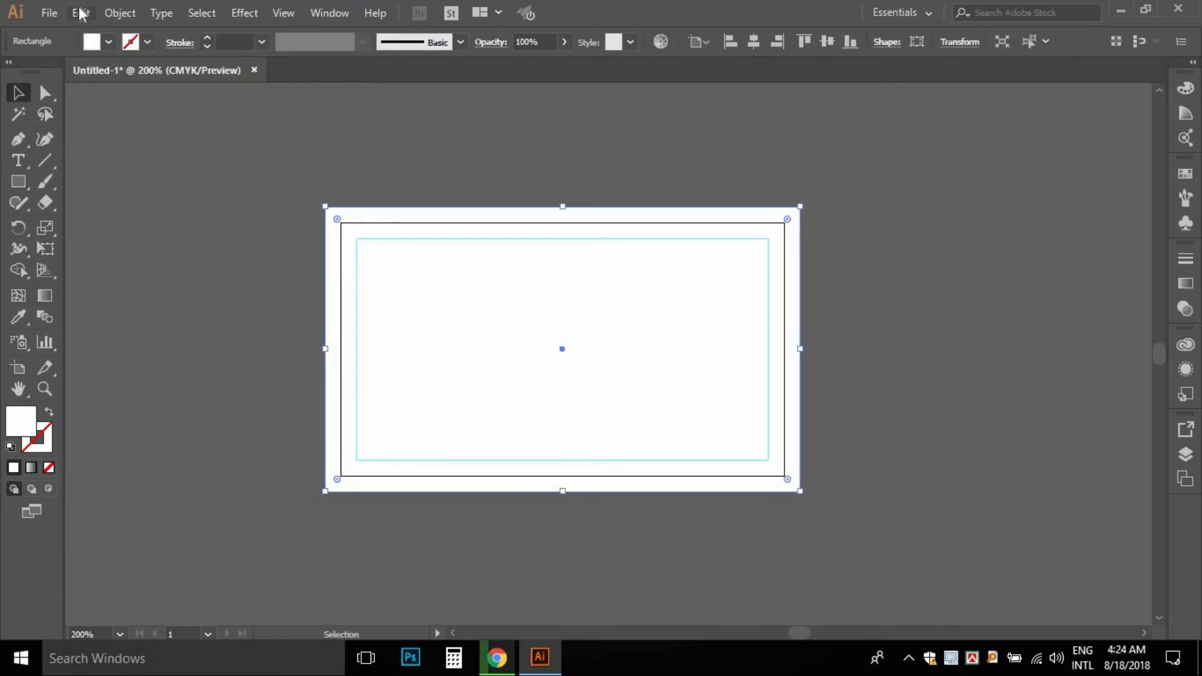
click(82, 13)
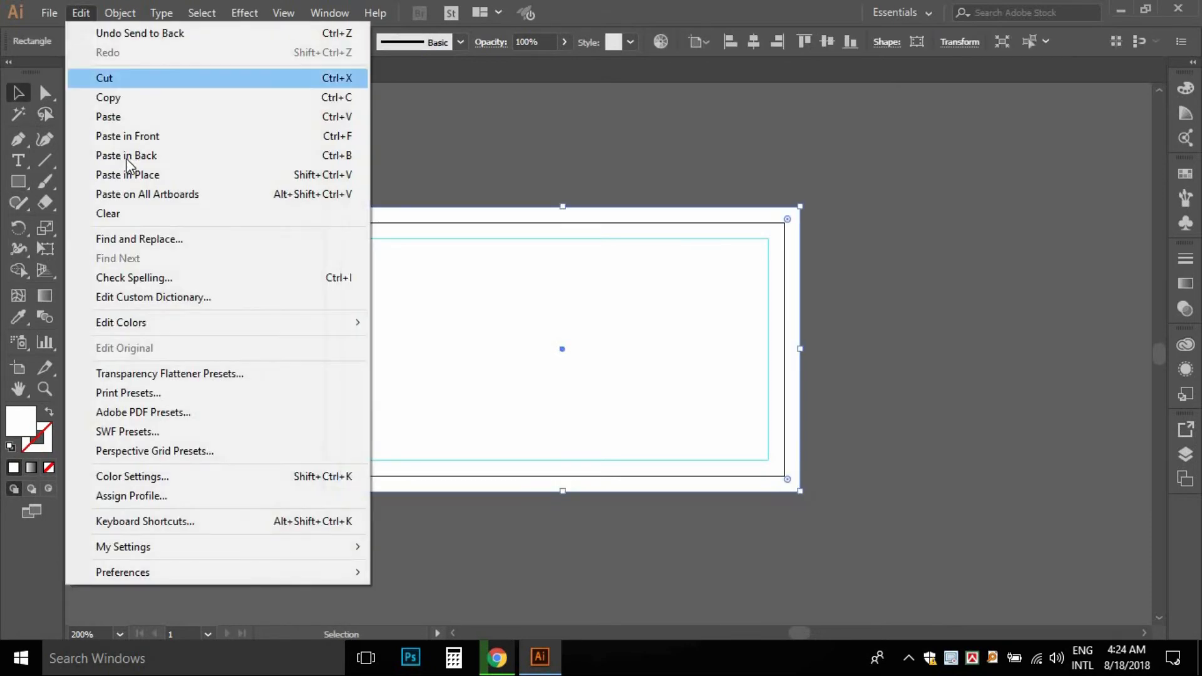
click(169, 139)
- Narrow the copy to the card's left part and slant its right edge by moving the top corner left
drag(614, 347, 453, 349)
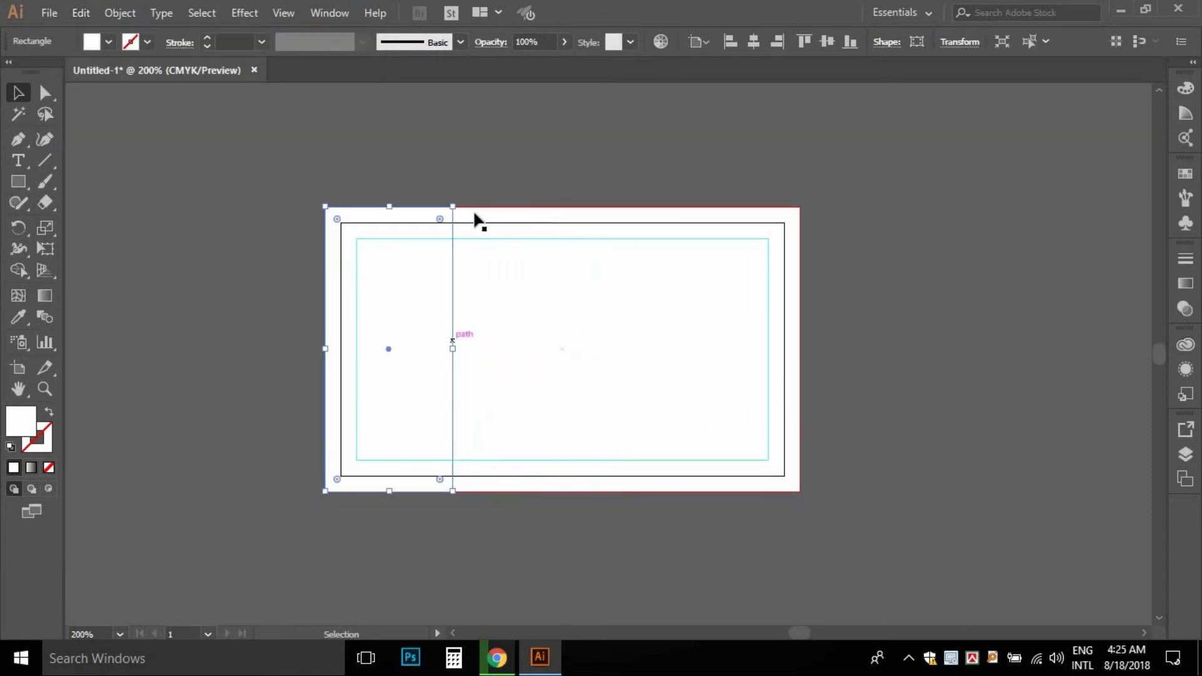
click(45, 99)
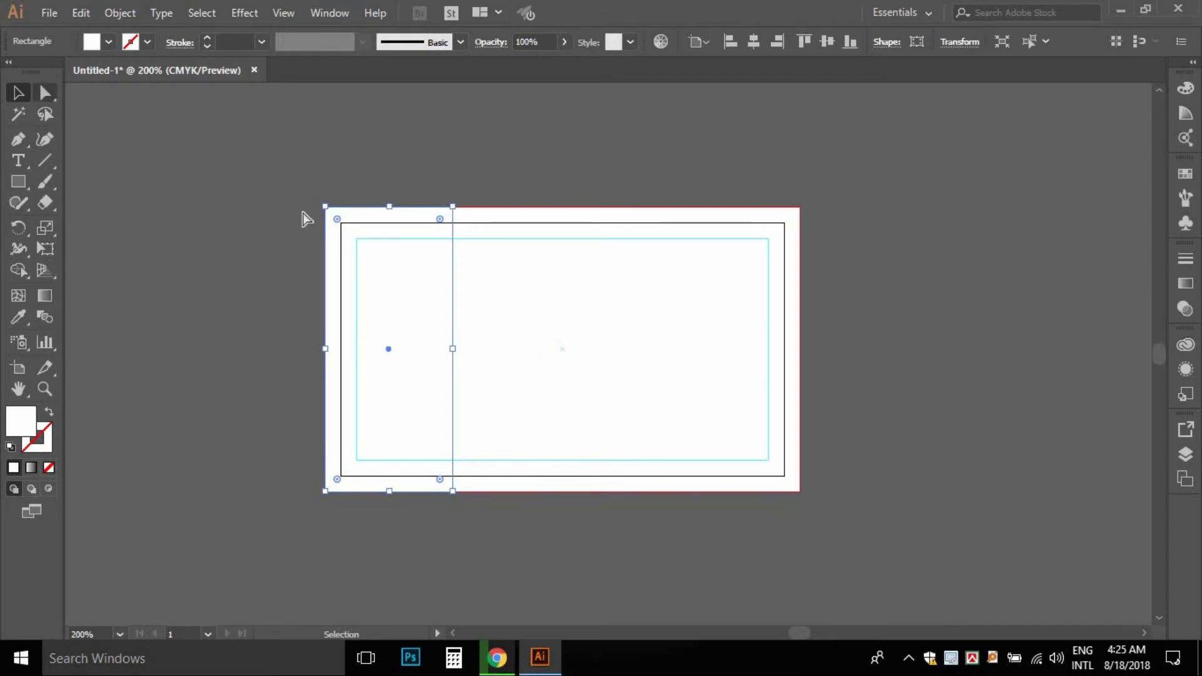
drag(453, 207, 363, 206)
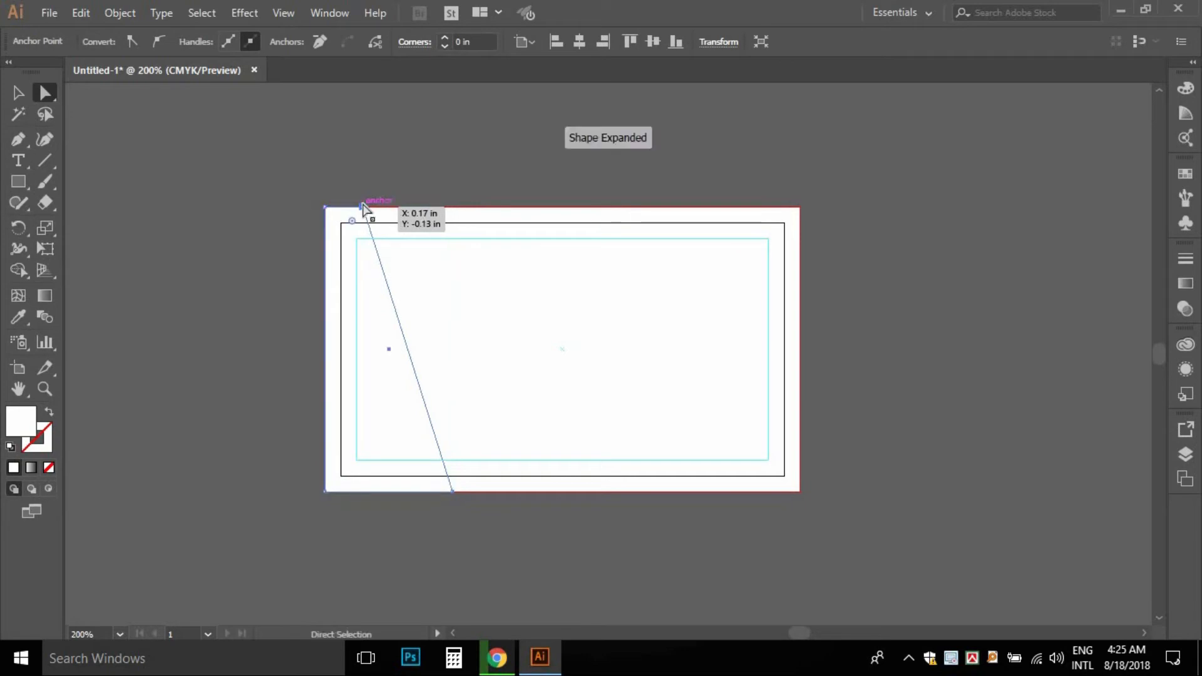
click(19, 94)
click(357, 334)
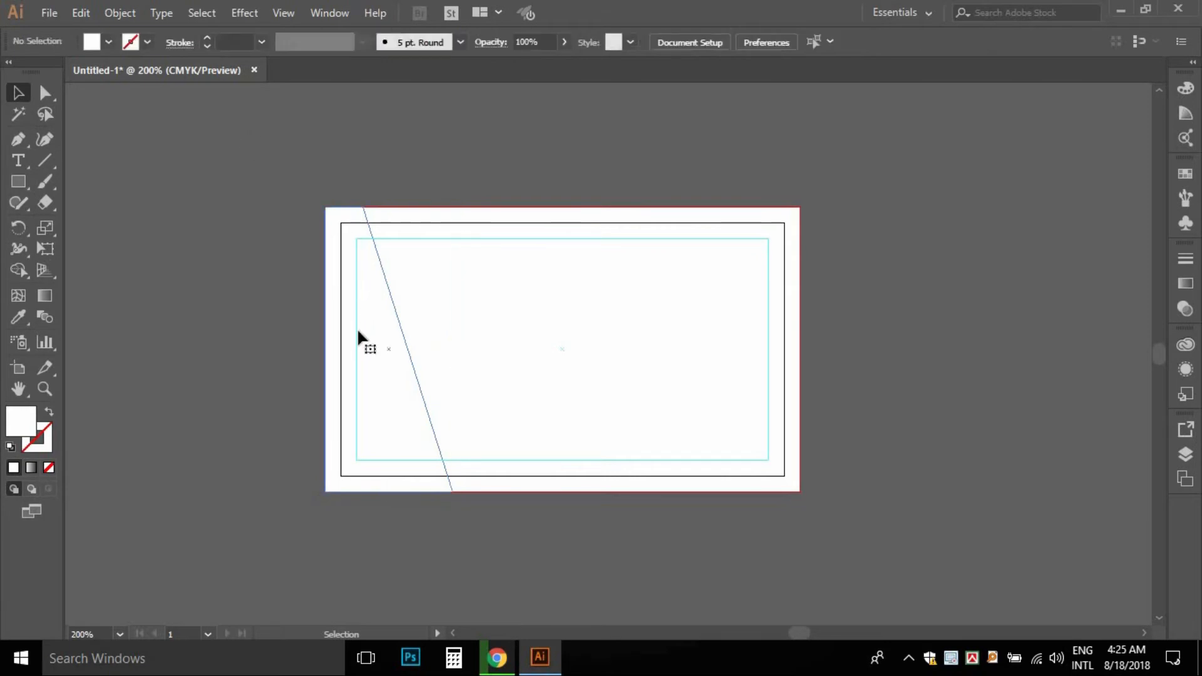
- Fill the slanted left panel with black
click(106, 42)
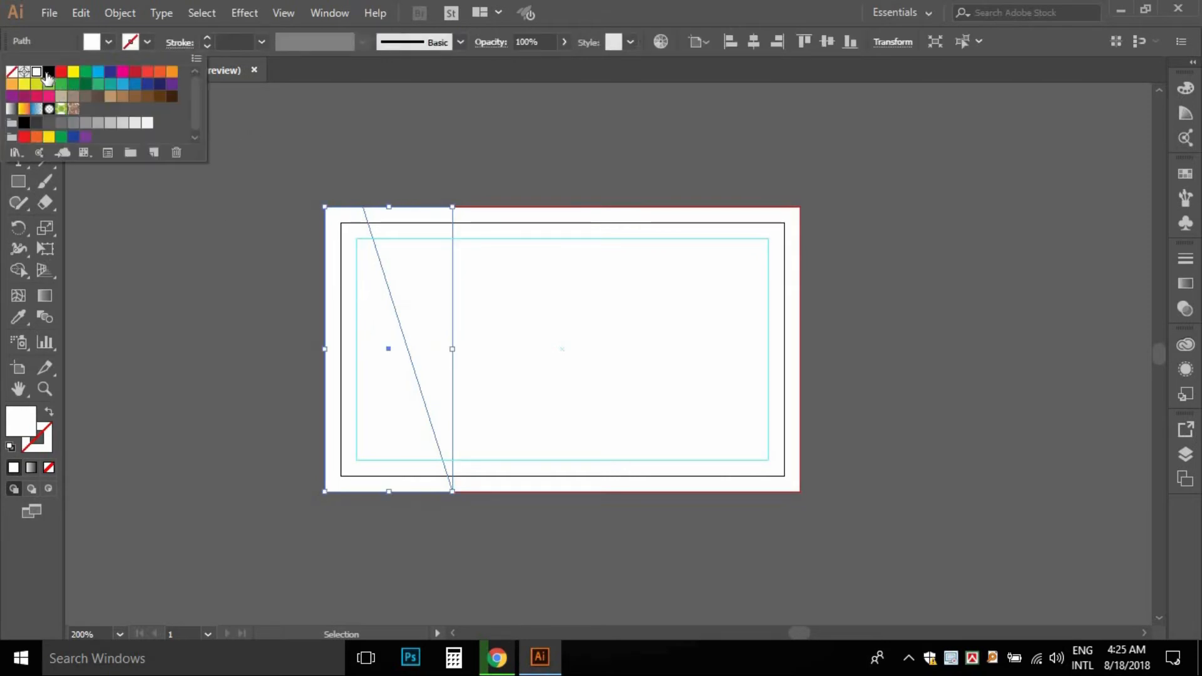
click(49, 72)
click(161, 220)
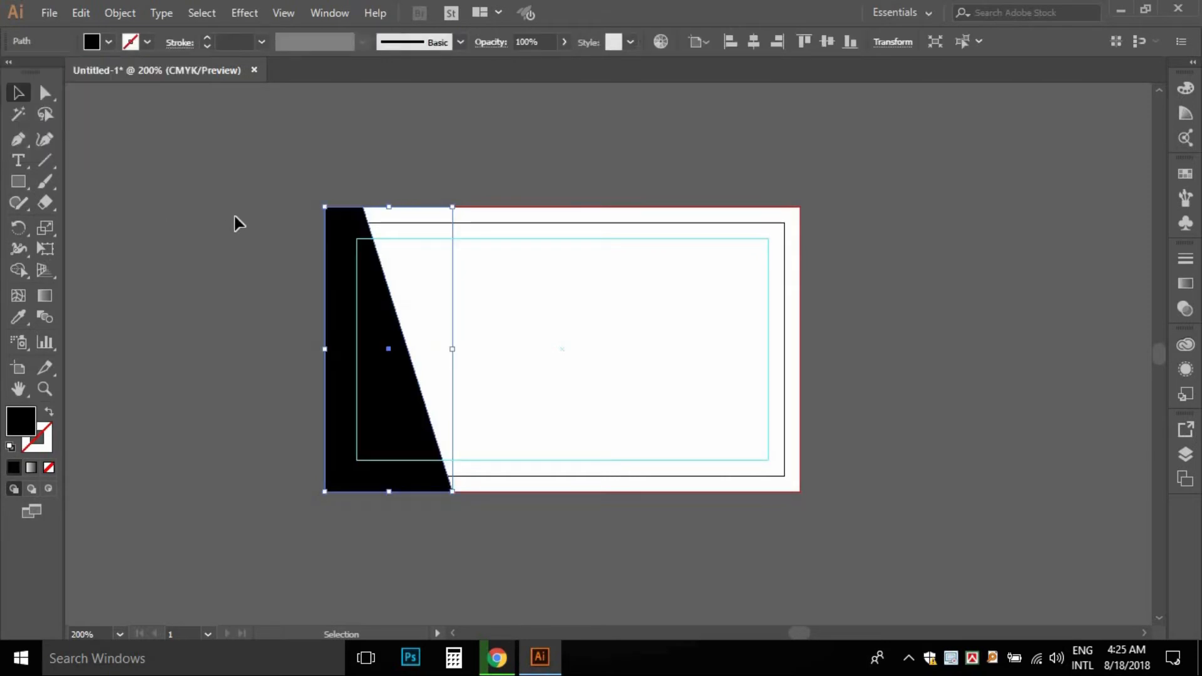
click(238, 217)
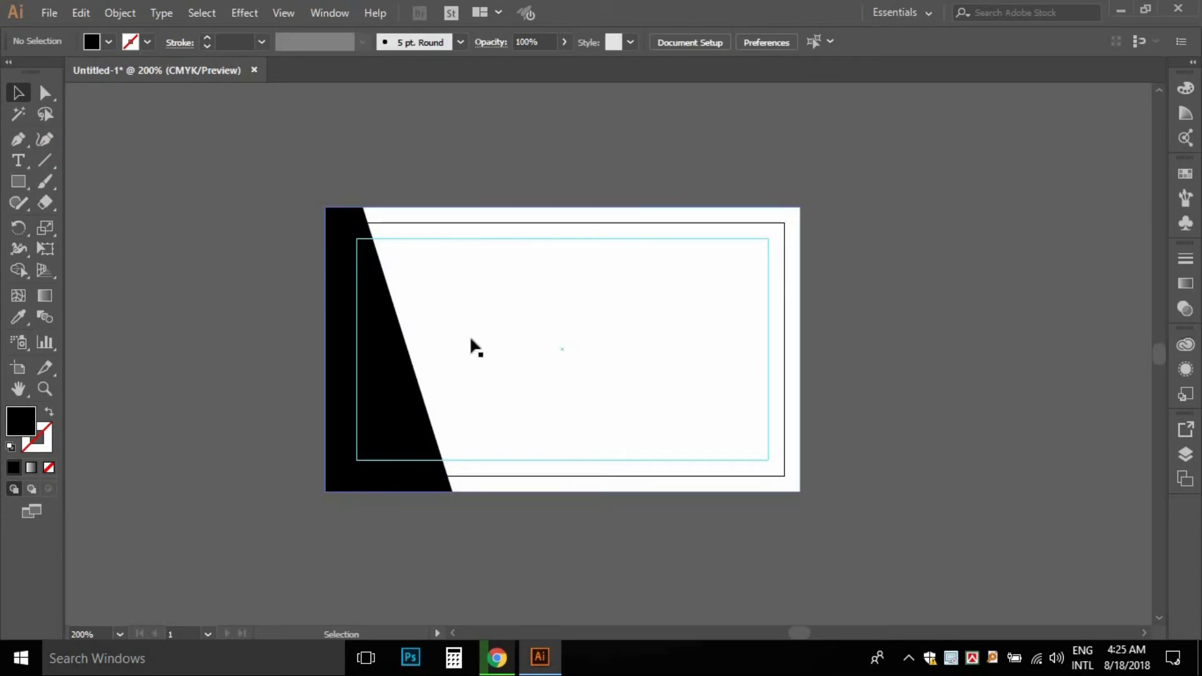
click(501, 308)
- Paste a copy of the background behind it, narrowed to the card's right part and filled black
click(82, 16)
click(140, 101)
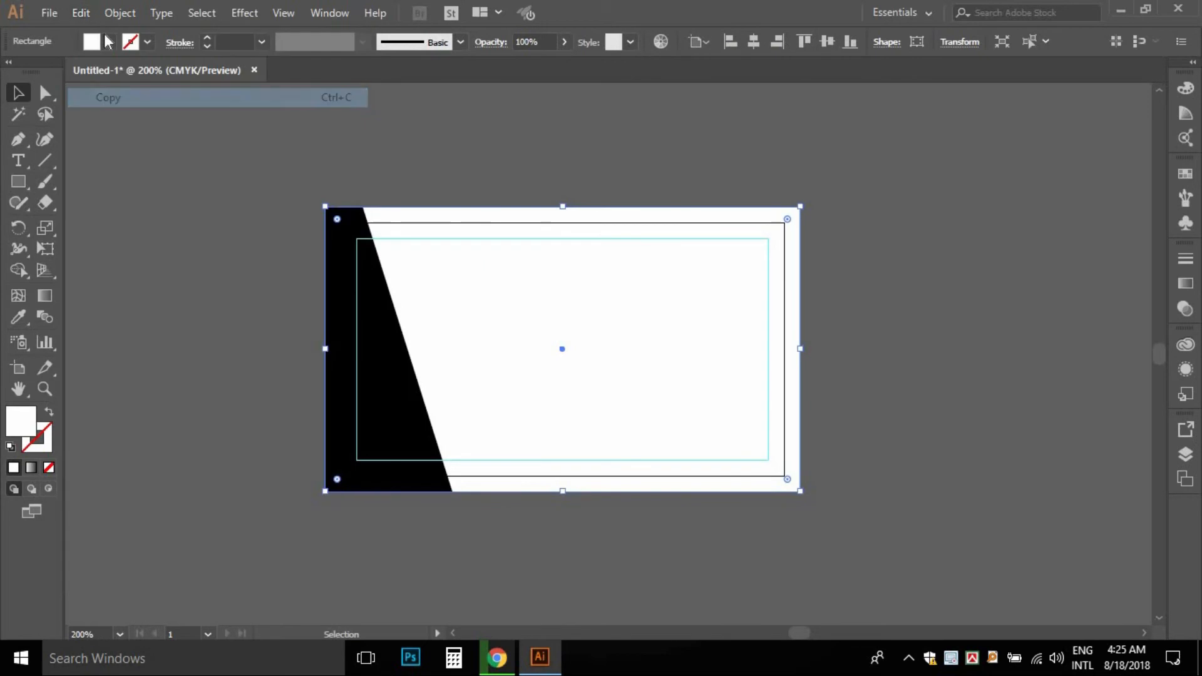
click(82, 13)
click(139, 157)
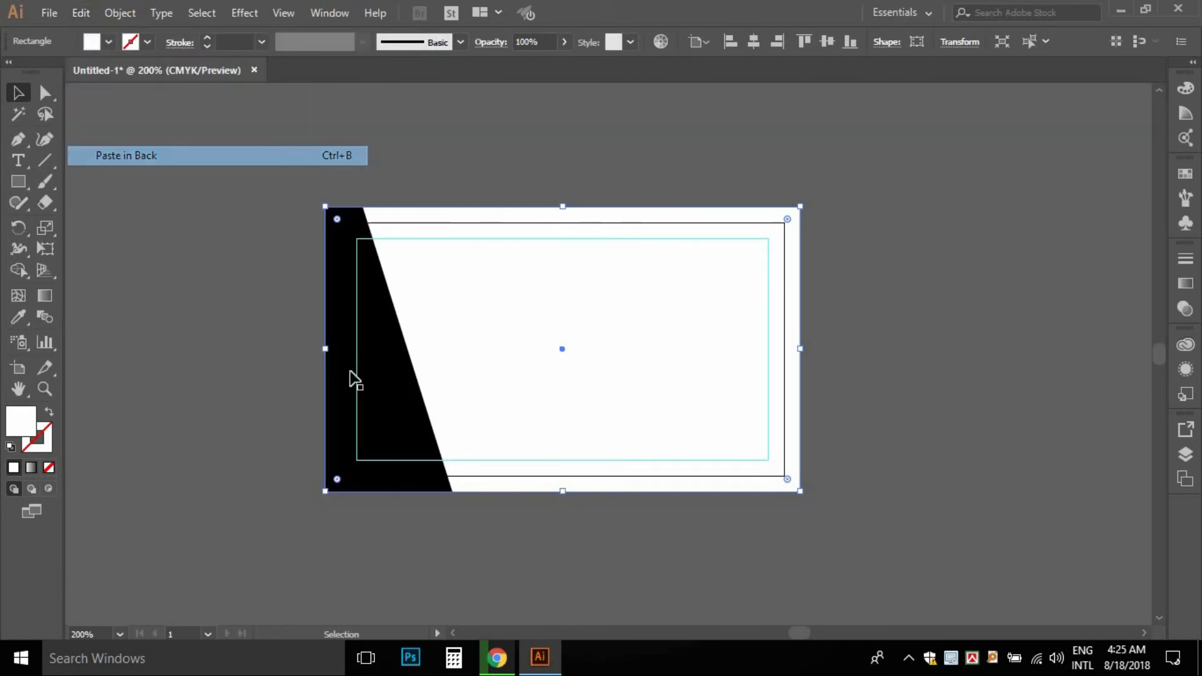
drag(330, 350, 656, 366)
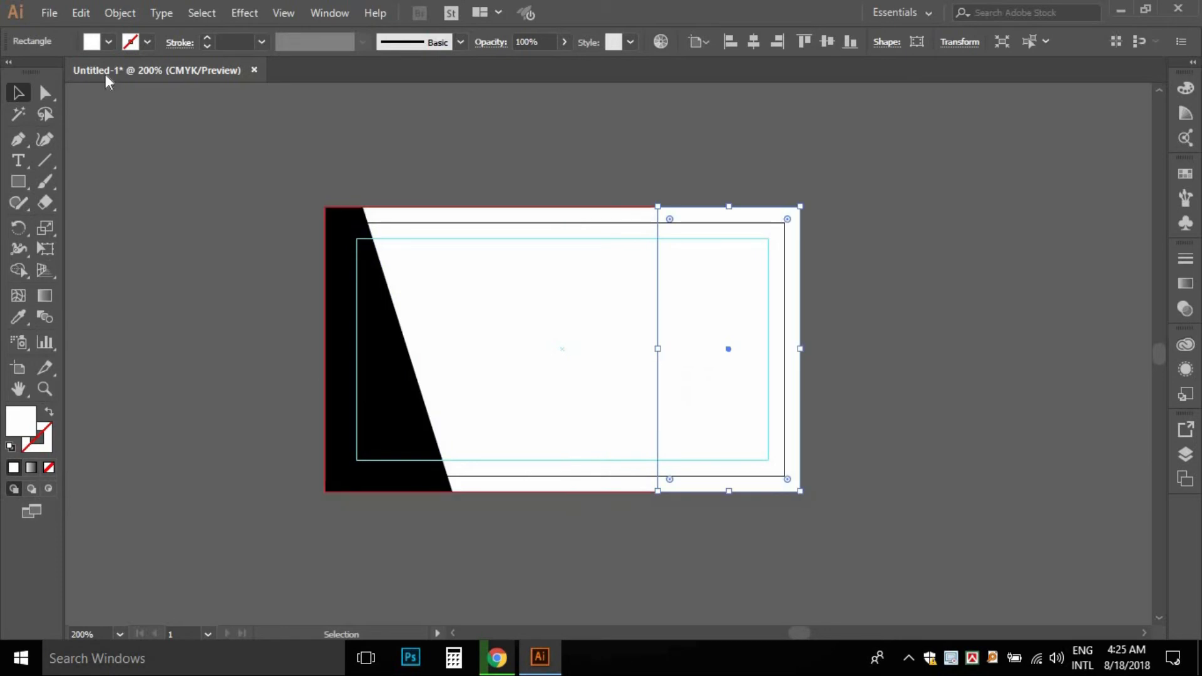
click(109, 42)
click(49, 72)
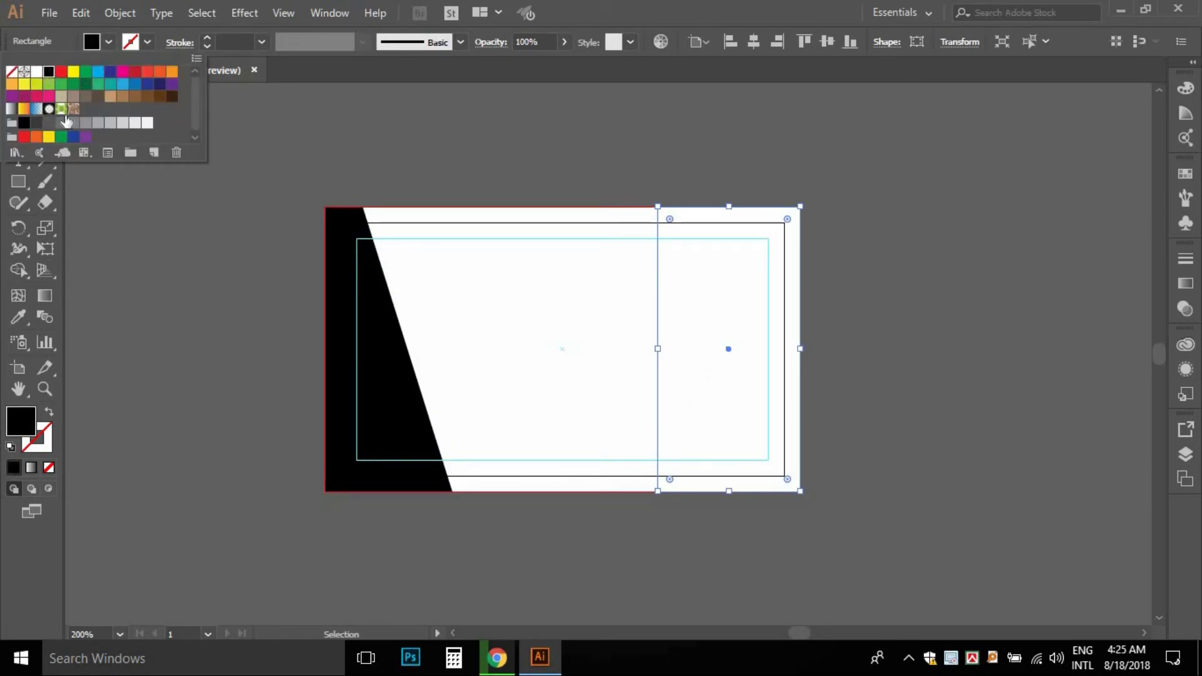
- Bring the right-hand rectangle to the front and fill it black
click(698, 310)
click(703, 340)
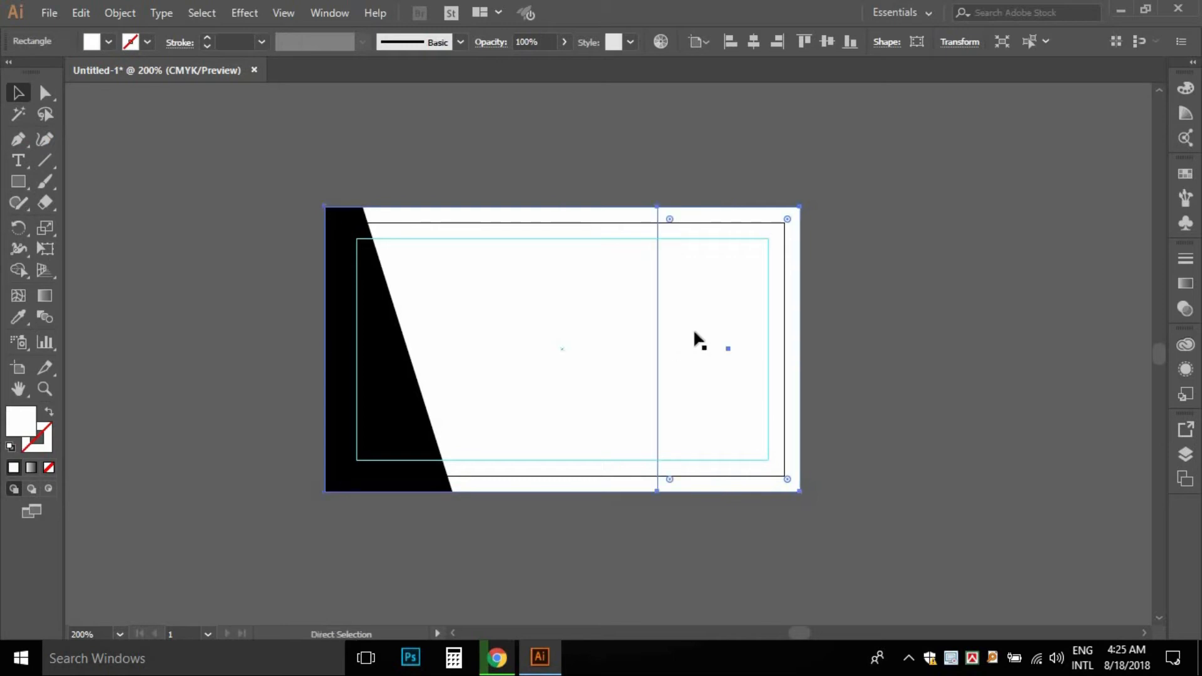
right_click(722, 299)
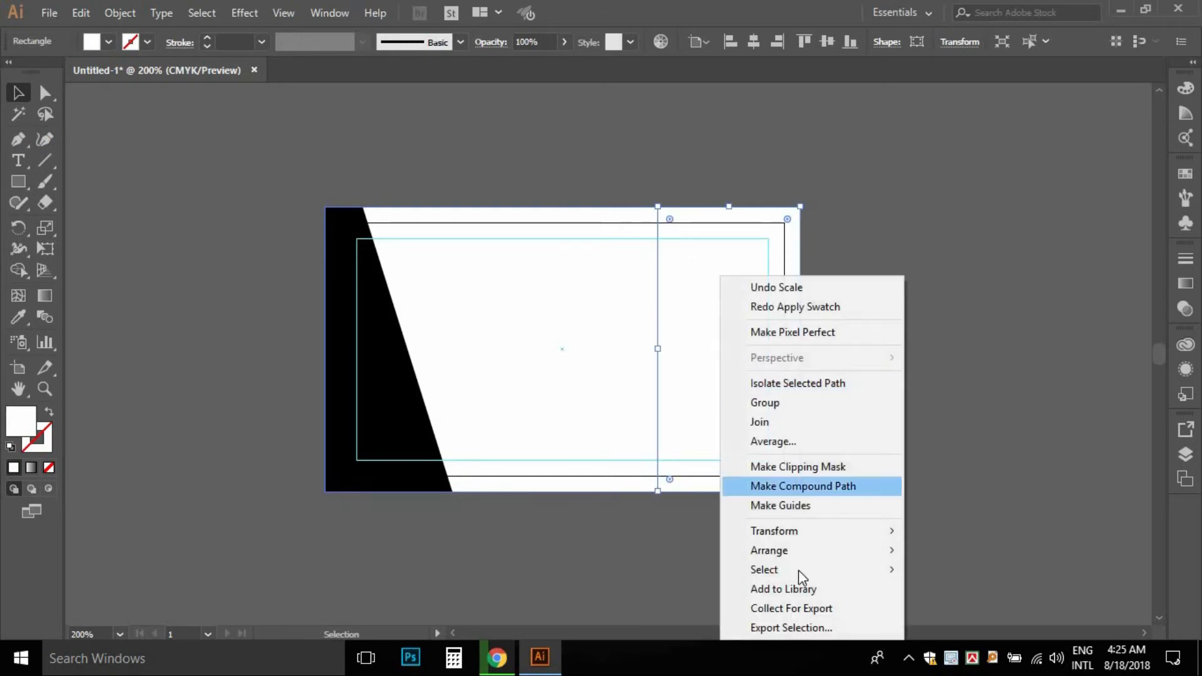
mouse_move(798, 573)
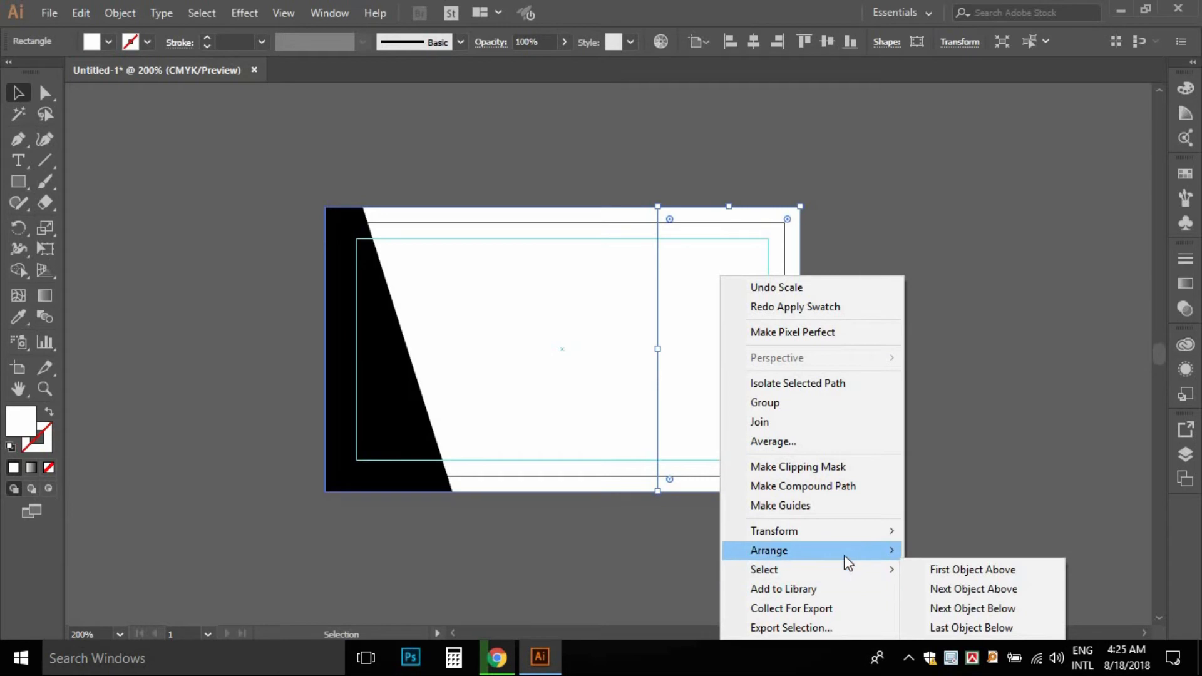
mouse_move(845, 552)
click(997, 551)
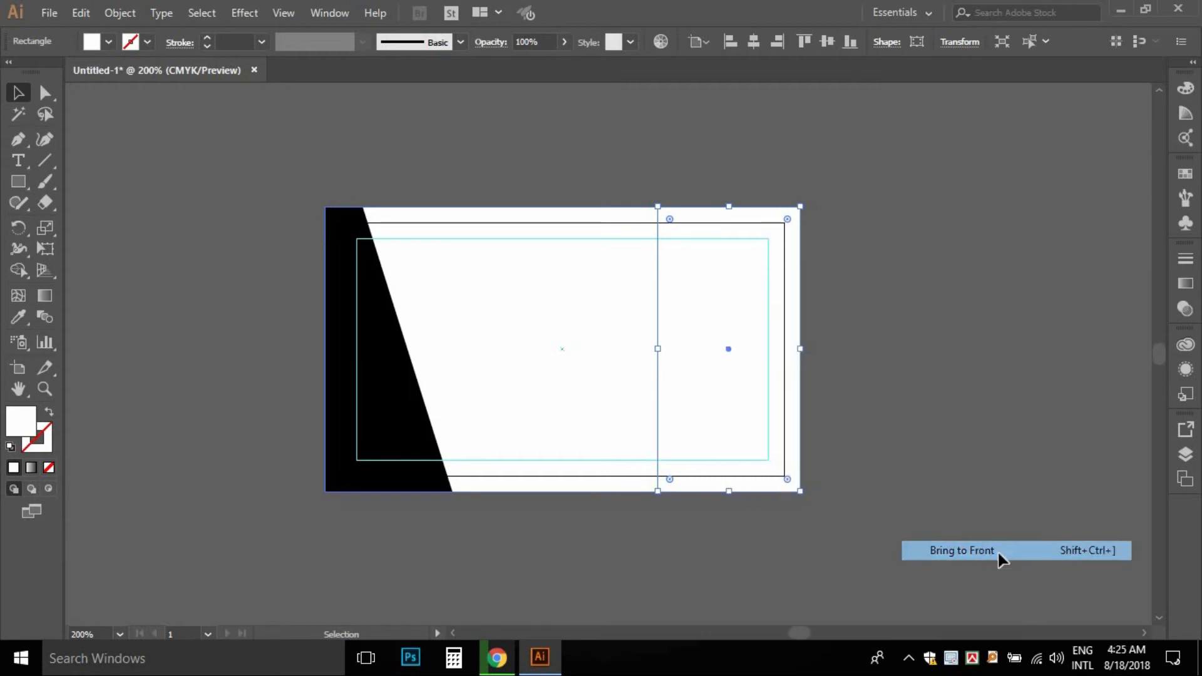
click(110, 41)
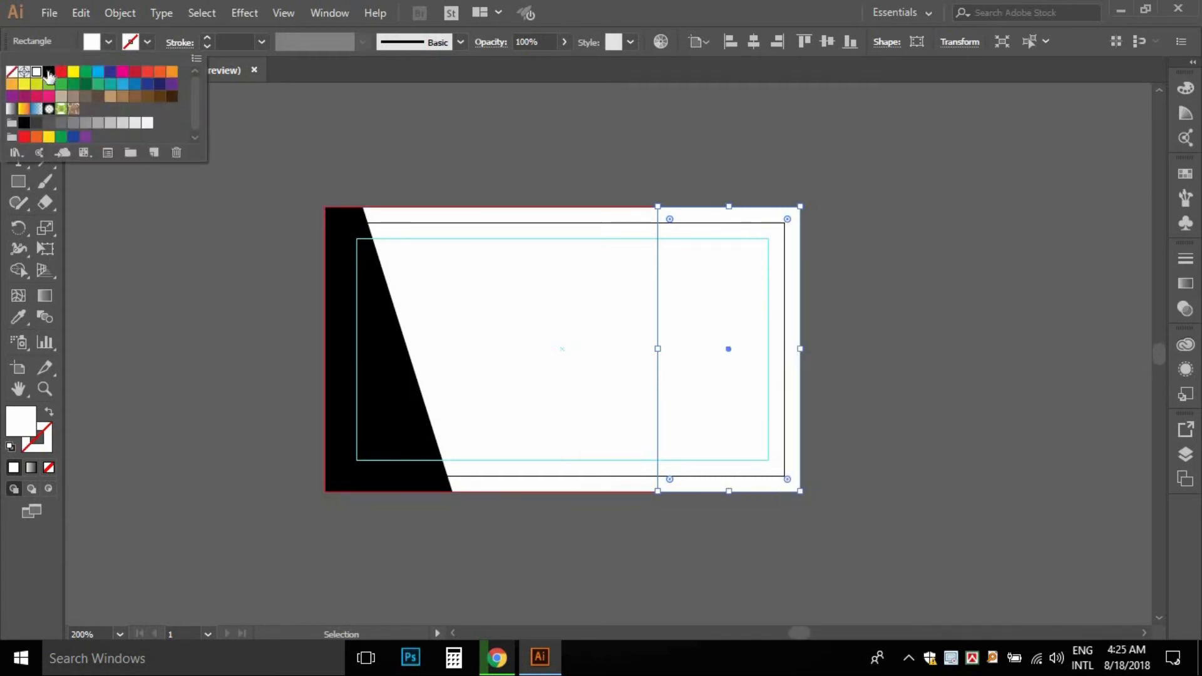
click(49, 72)
click(680, 318)
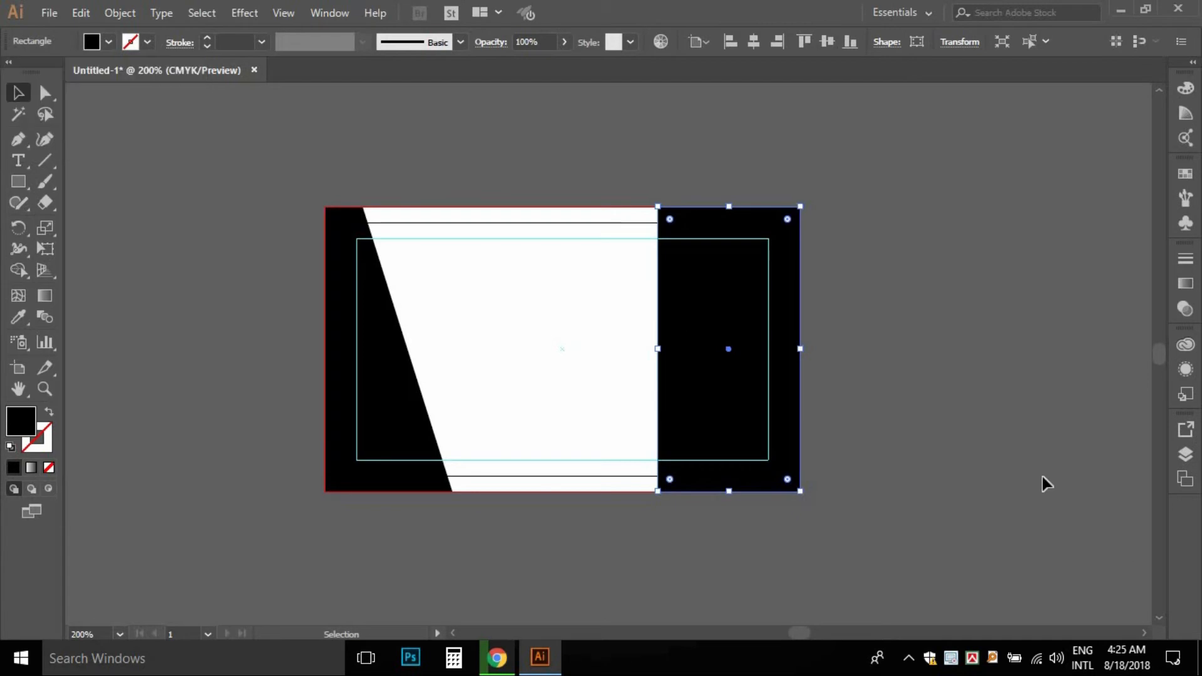
click(897, 415)
ctrl+click(746, 379)
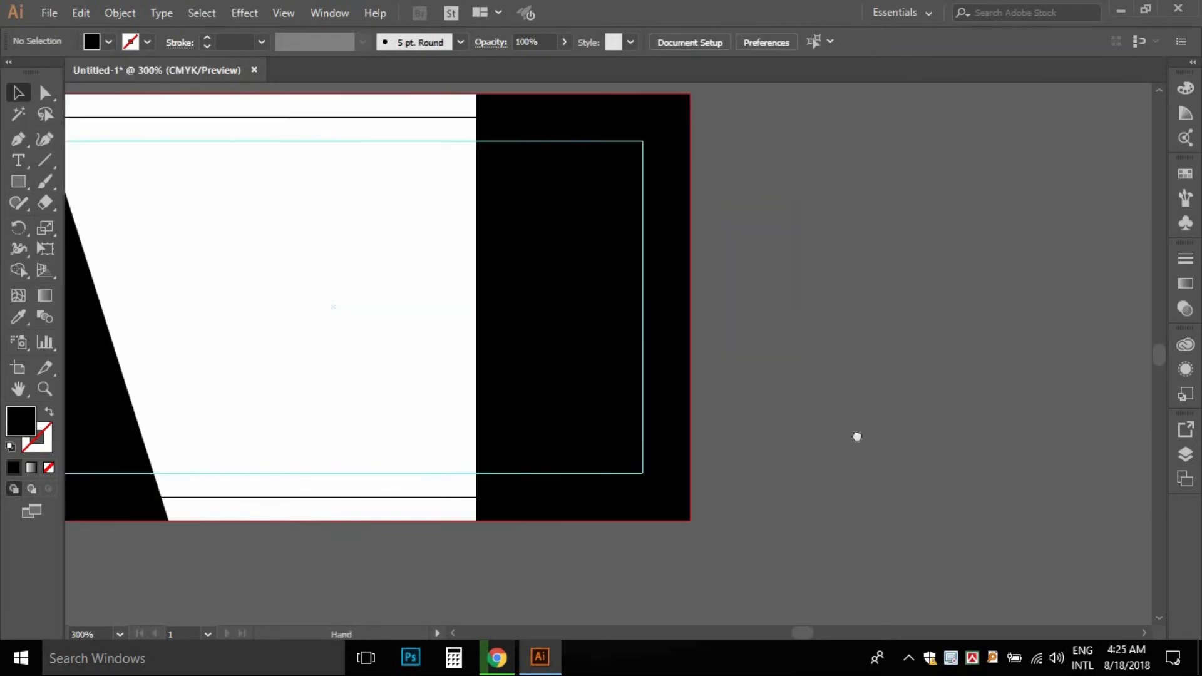
- Widen the black right panel toward the left
drag(720, 392, 971, 470)
drag(810, 424, 808, 378)
click(775, 378)
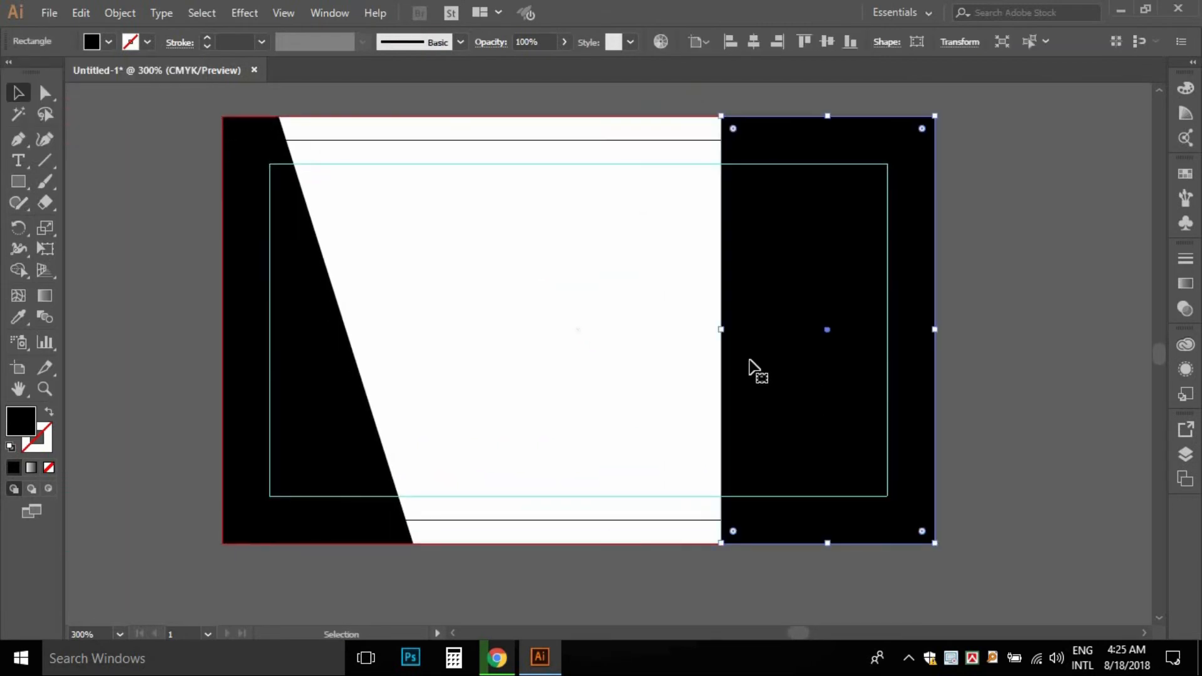
mouse_move(721, 333)
mouse_down()
mouse_move(520, 325)
mouse_move(596, 320)
mouse_move(551, 314)
mouse_move(586, 313)
mouse_move(613, 330)
mouse_move(701, 332)
mouse_up()
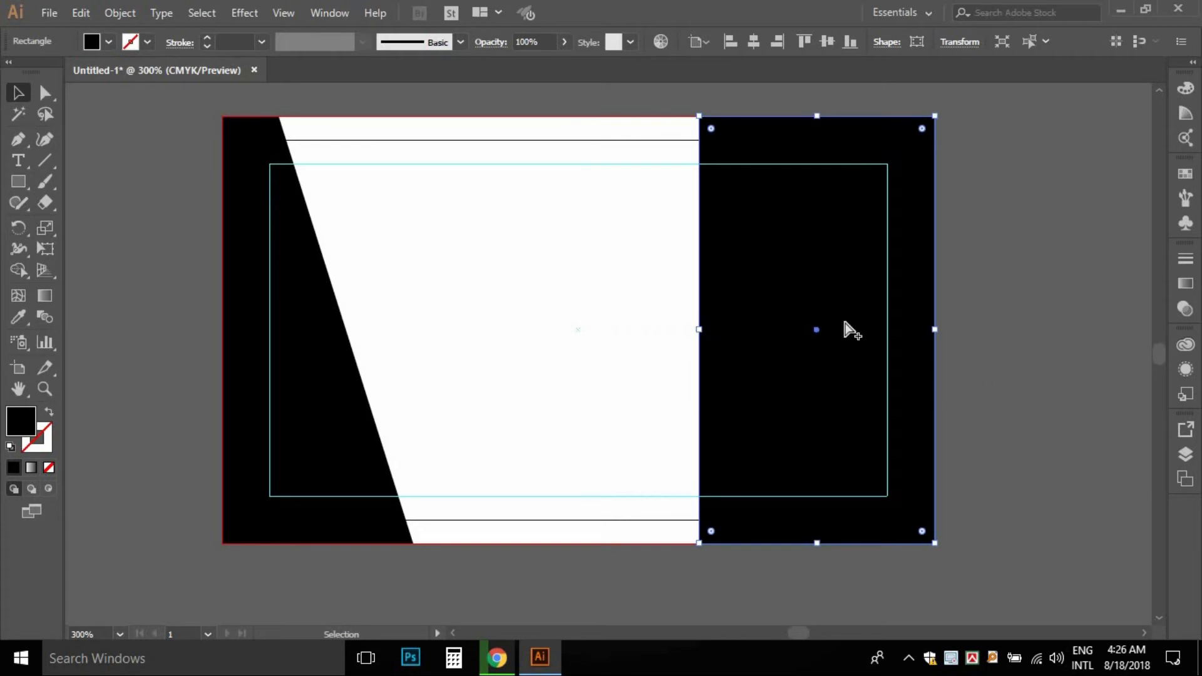
key(ctrl+minus)
click(855, 341)
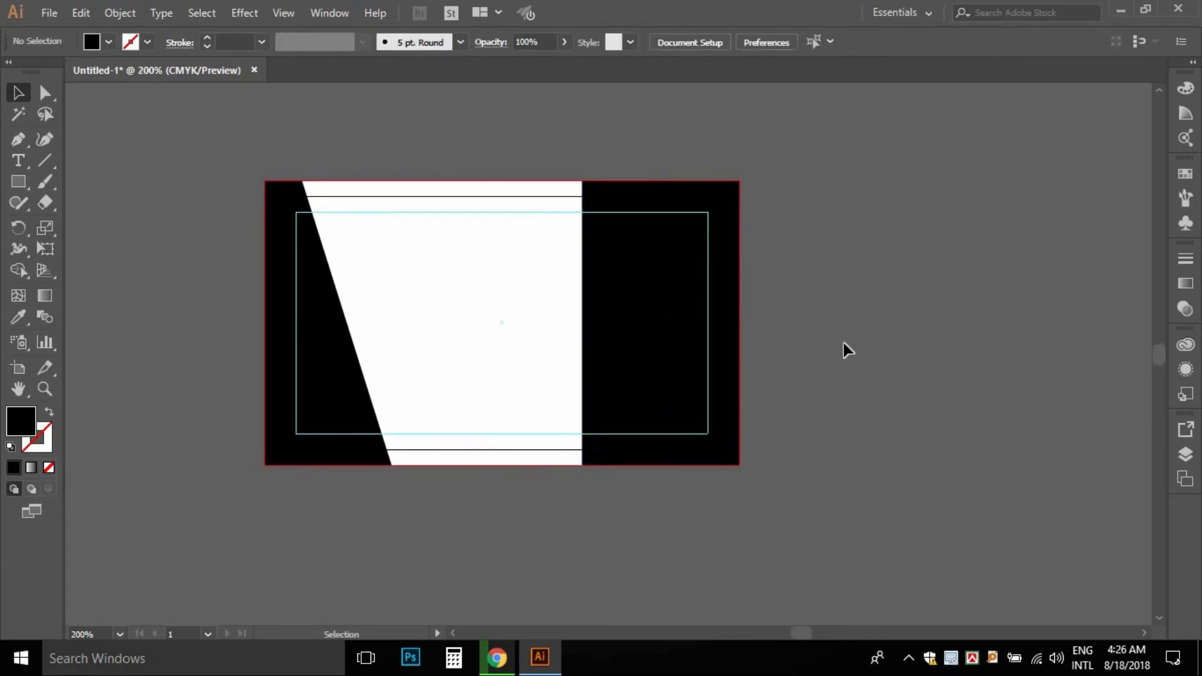
- Draw a thin green band across the black panel and stretch it leftward
click(22, 181)
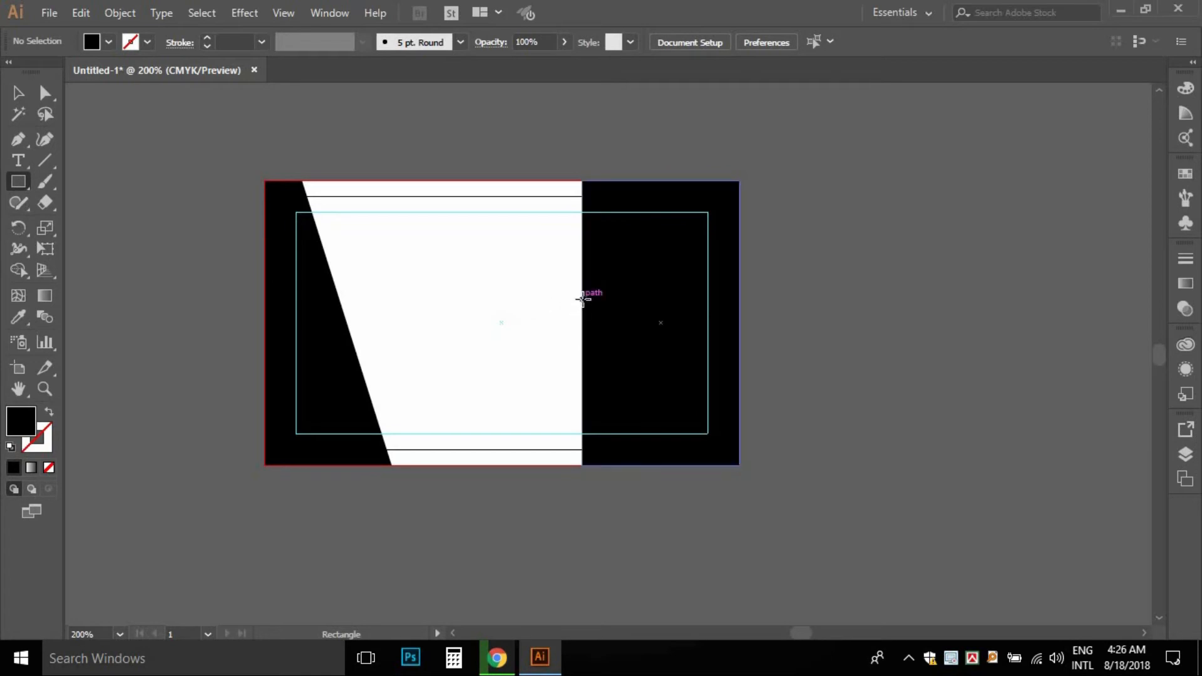
drag(586, 305, 741, 339)
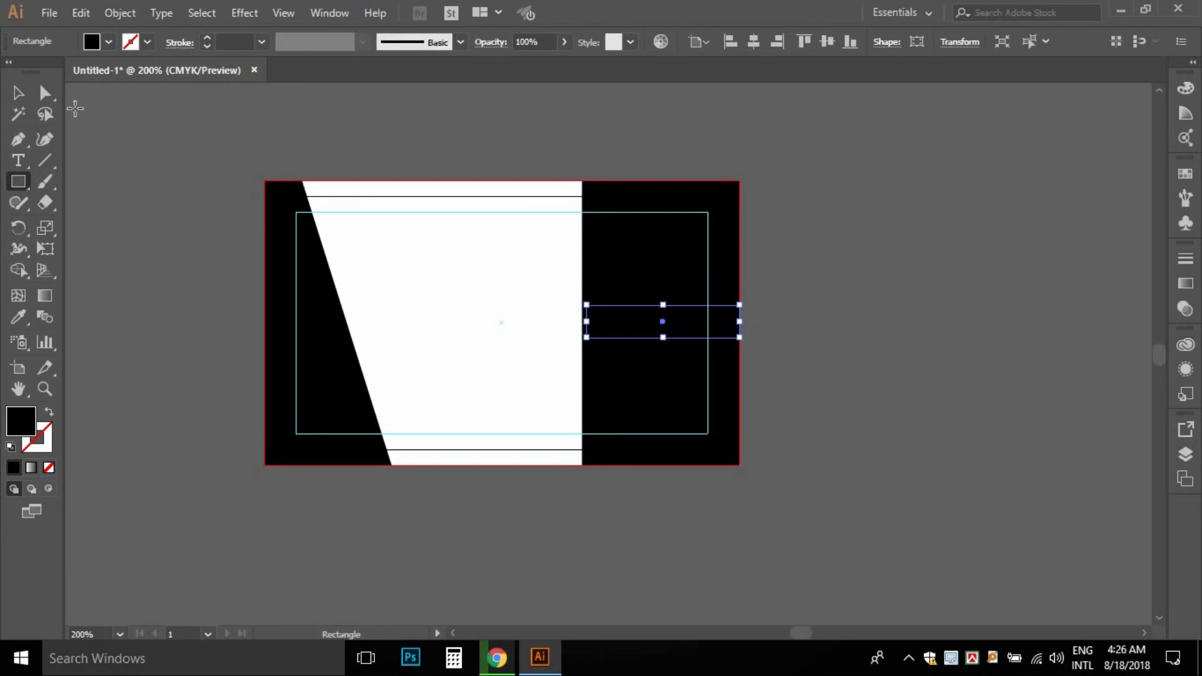
click(110, 42)
click(87, 76)
click(117, 208)
key(v)
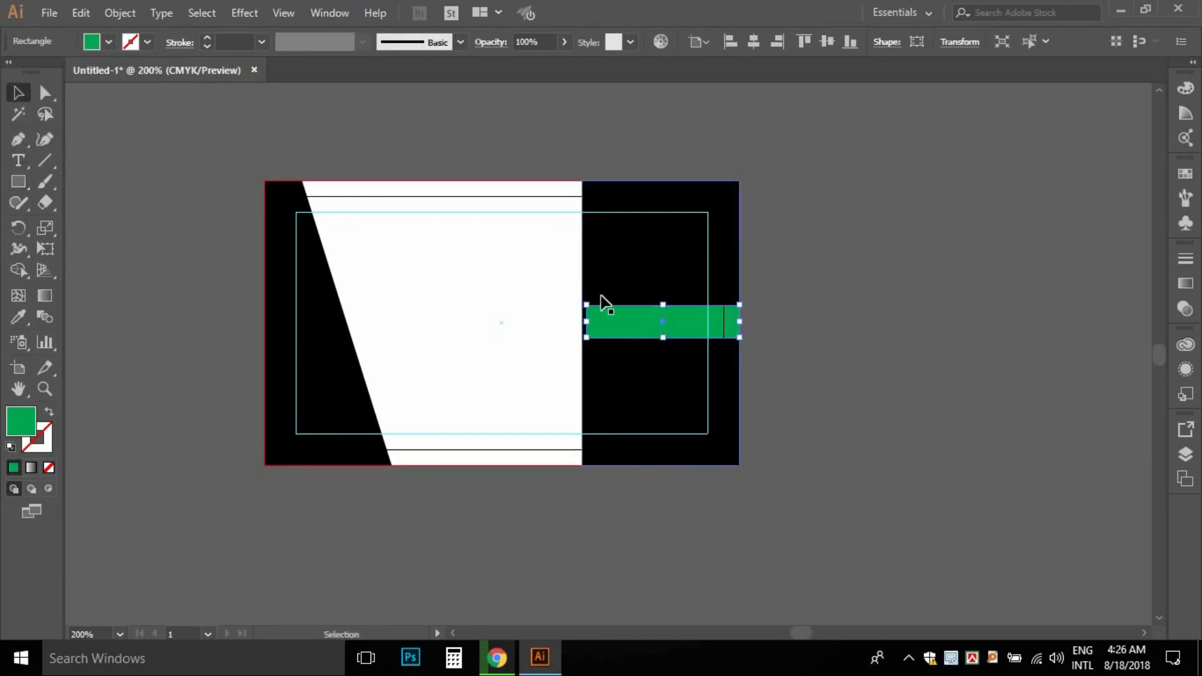
drag(590, 320, 826, 279)
click(807, 299)
- Extend the green band's left end just past the black panel's edge
ctrl+click(726, 320)
ctrl+click(710, 316)
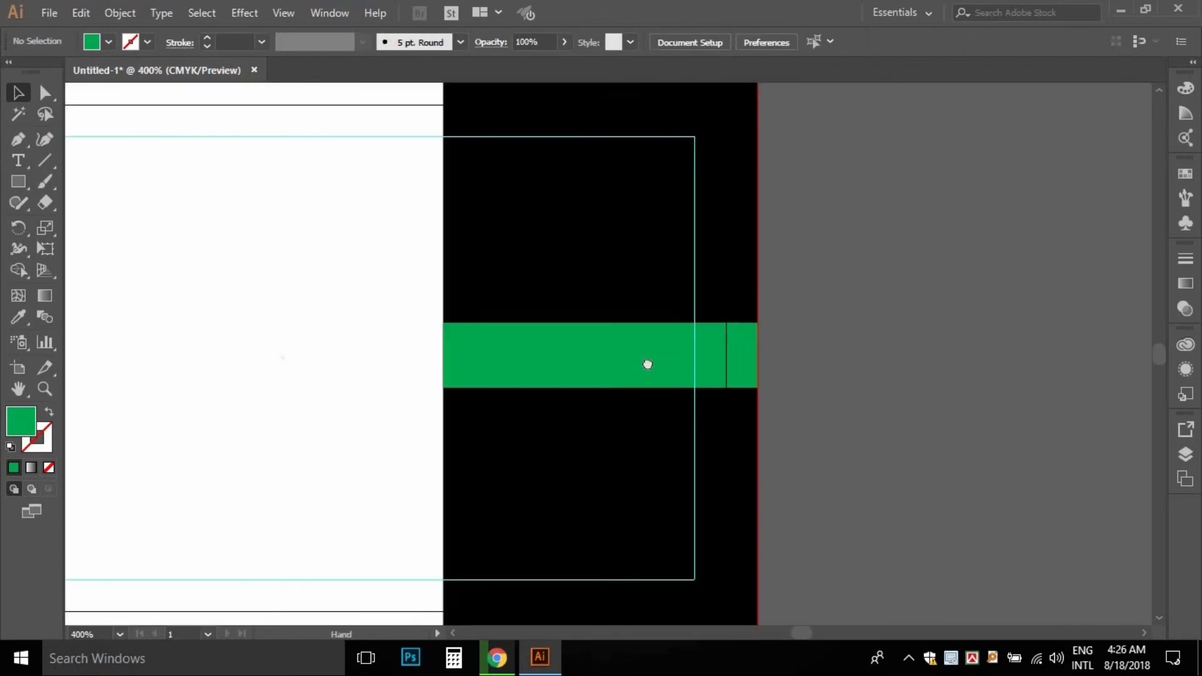
drag(640, 371, 644, 295)
click(526, 295)
drag(510, 279, 479, 278)
click(387, 258)
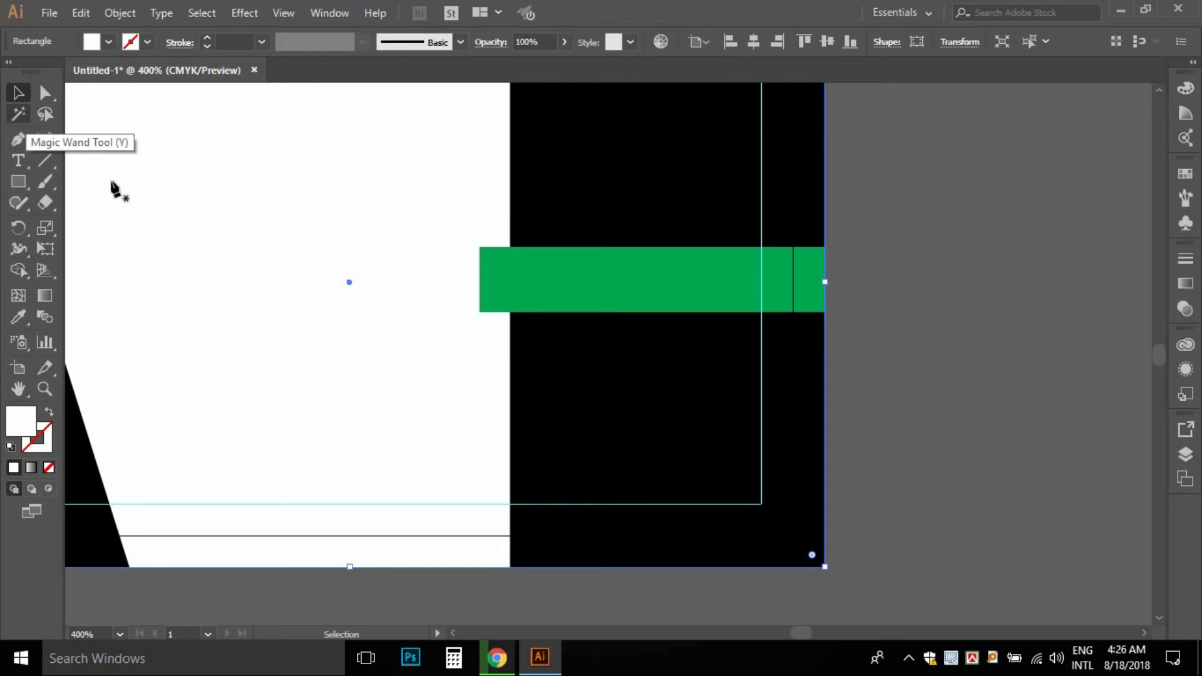
- Lock the green band in place with Object > Lock > Selection
key(p)
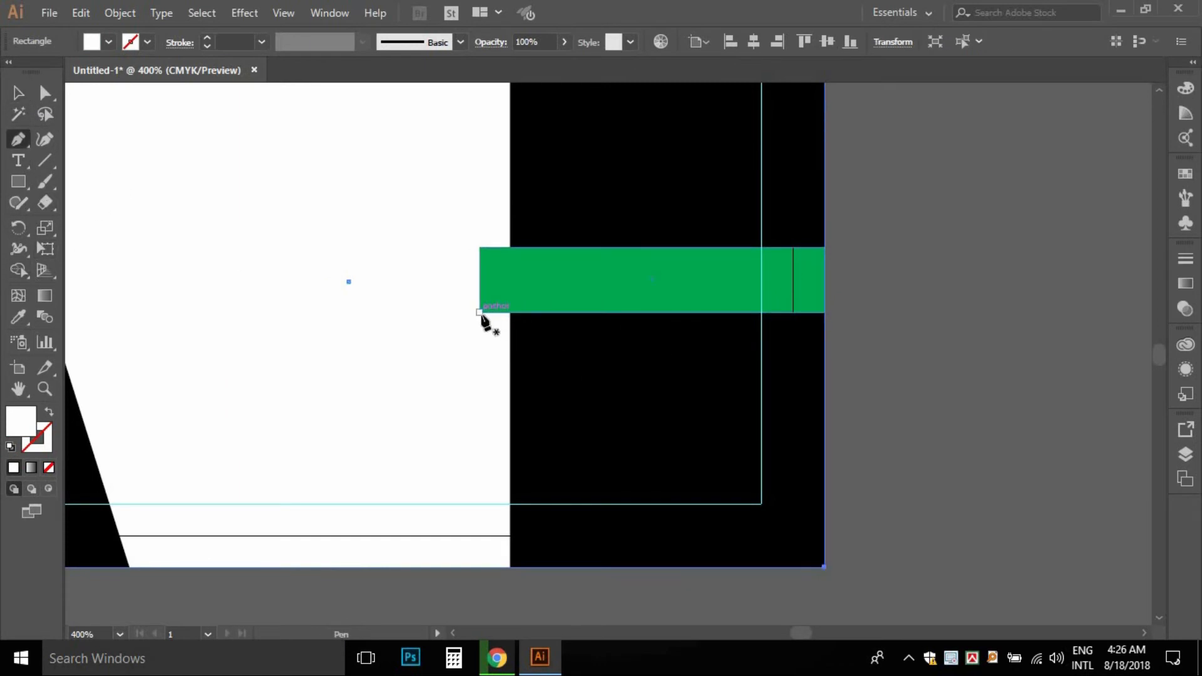
click(17, 93)
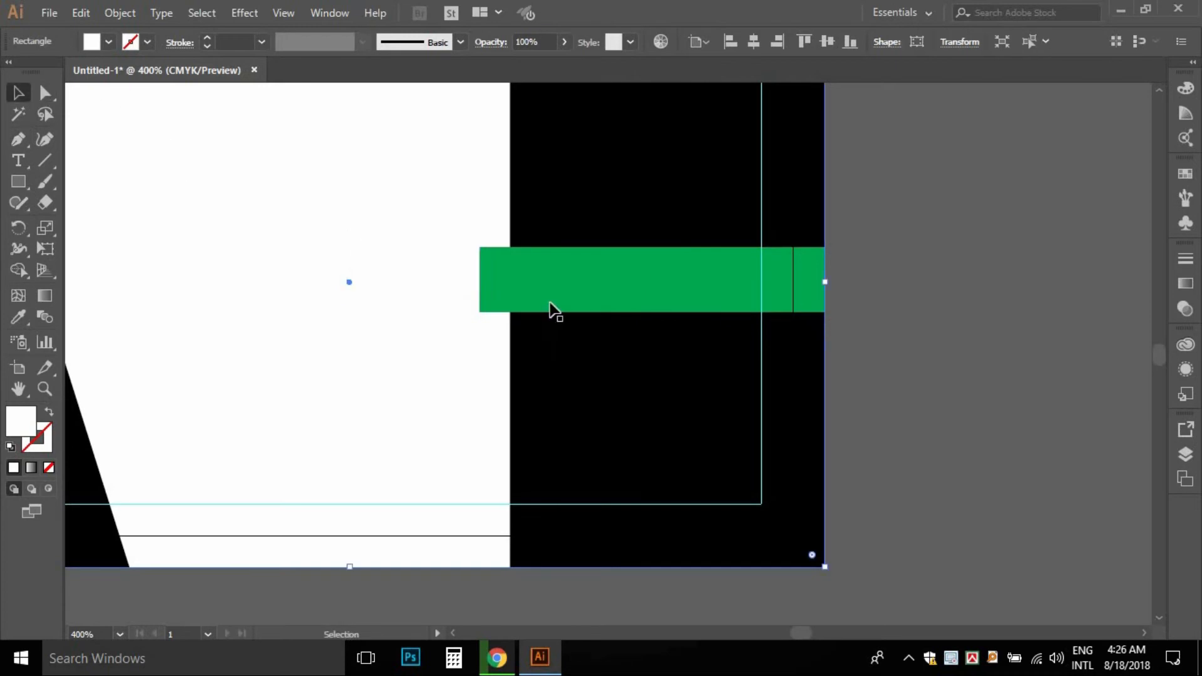
click(550, 308)
click(80, 13)
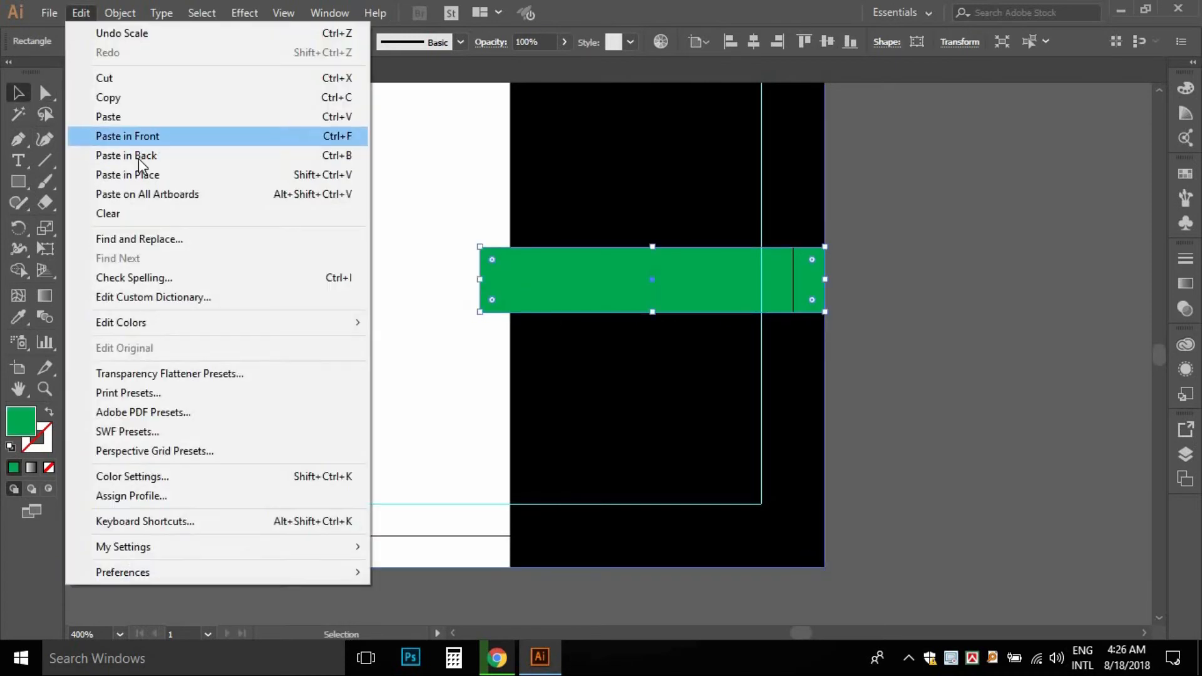
key(Escape)
click(120, 13)
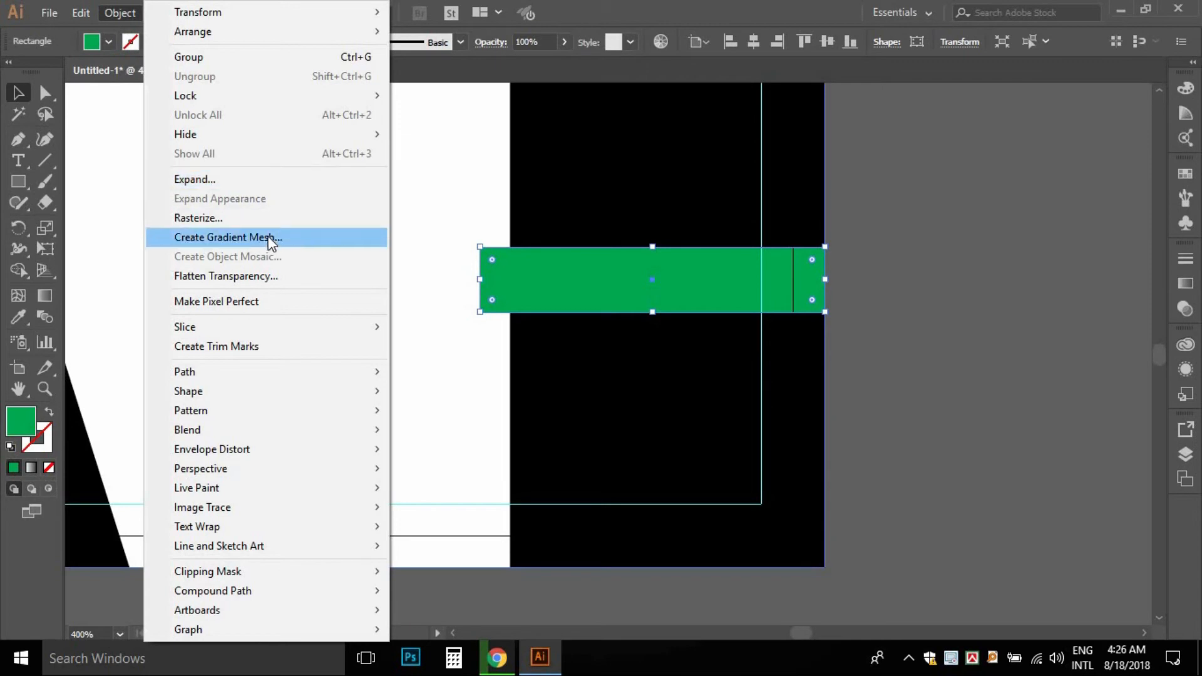
mouse_move(273, 94)
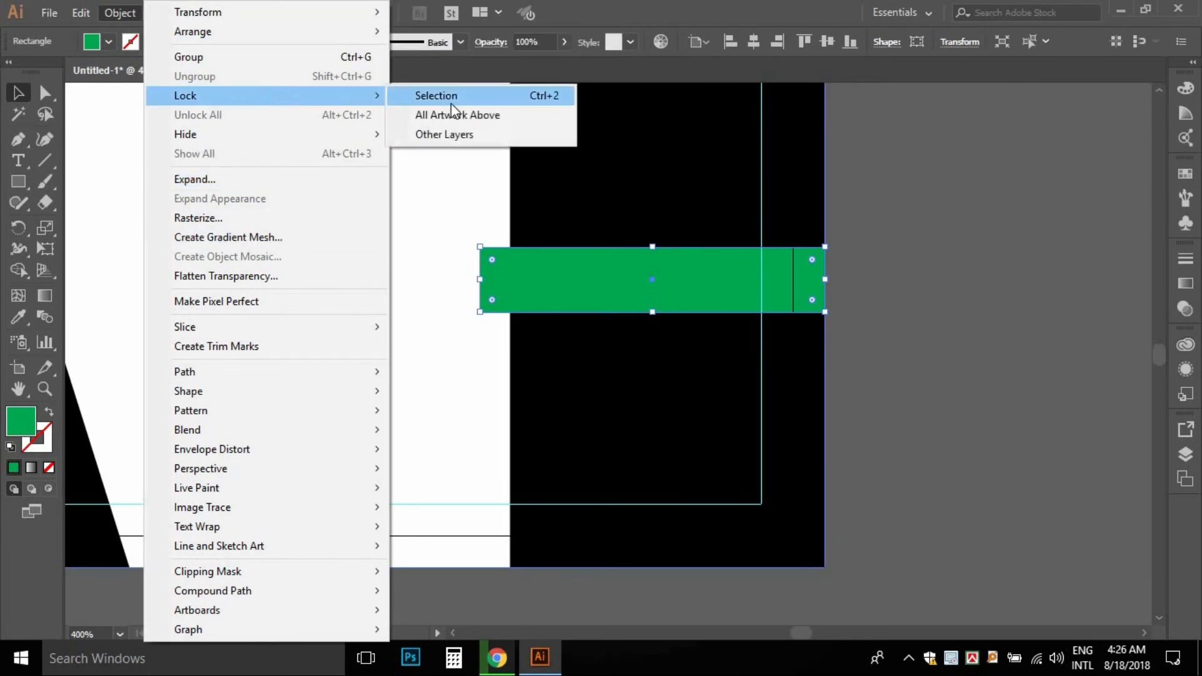
click(449, 100)
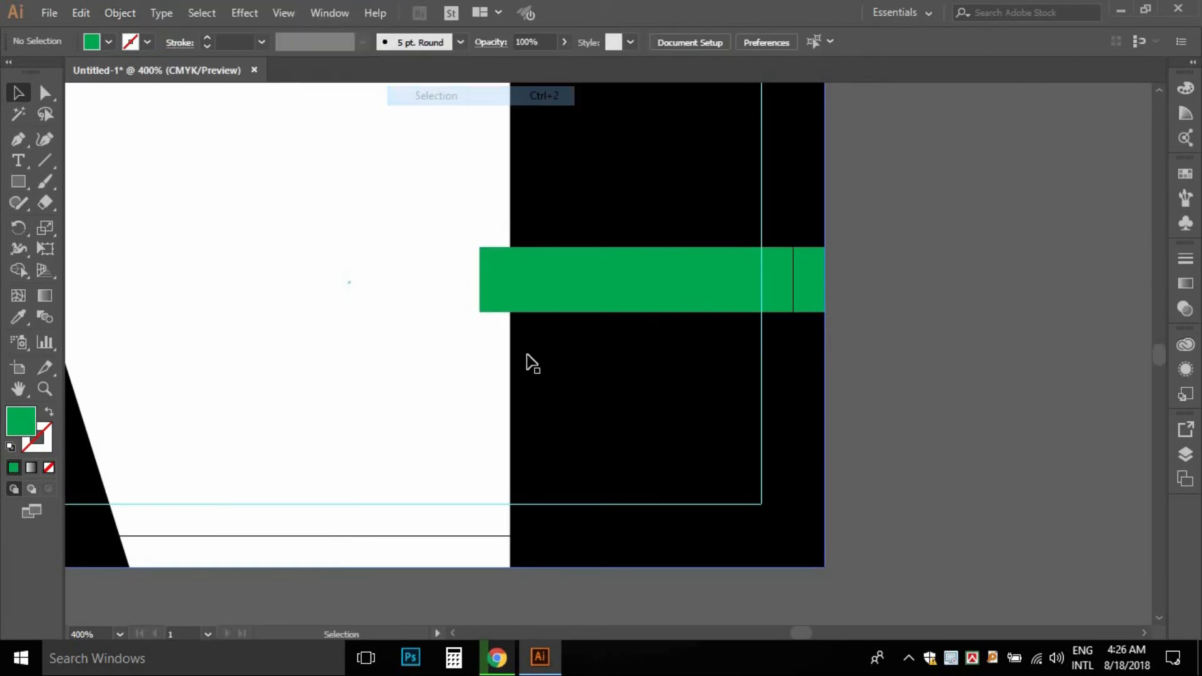
- Draw a closed triangle with the Pen tool under the green band's left end
click(25, 144)
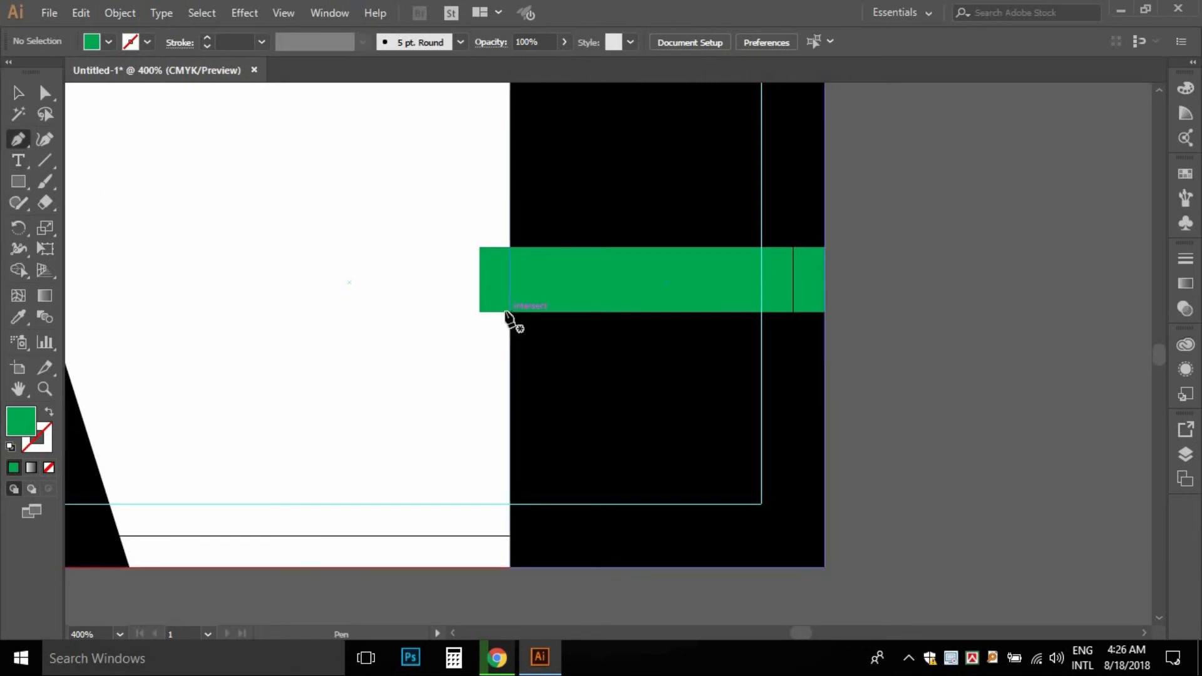
click(510, 312)
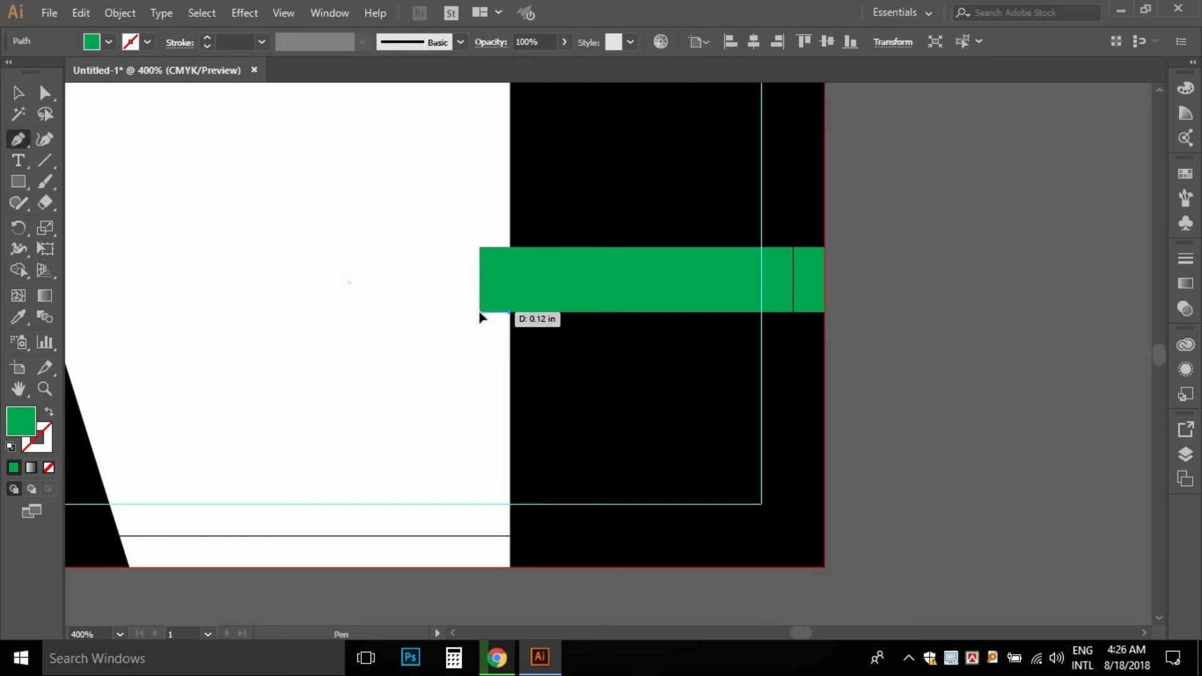
click(479, 312)
click(509, 352)
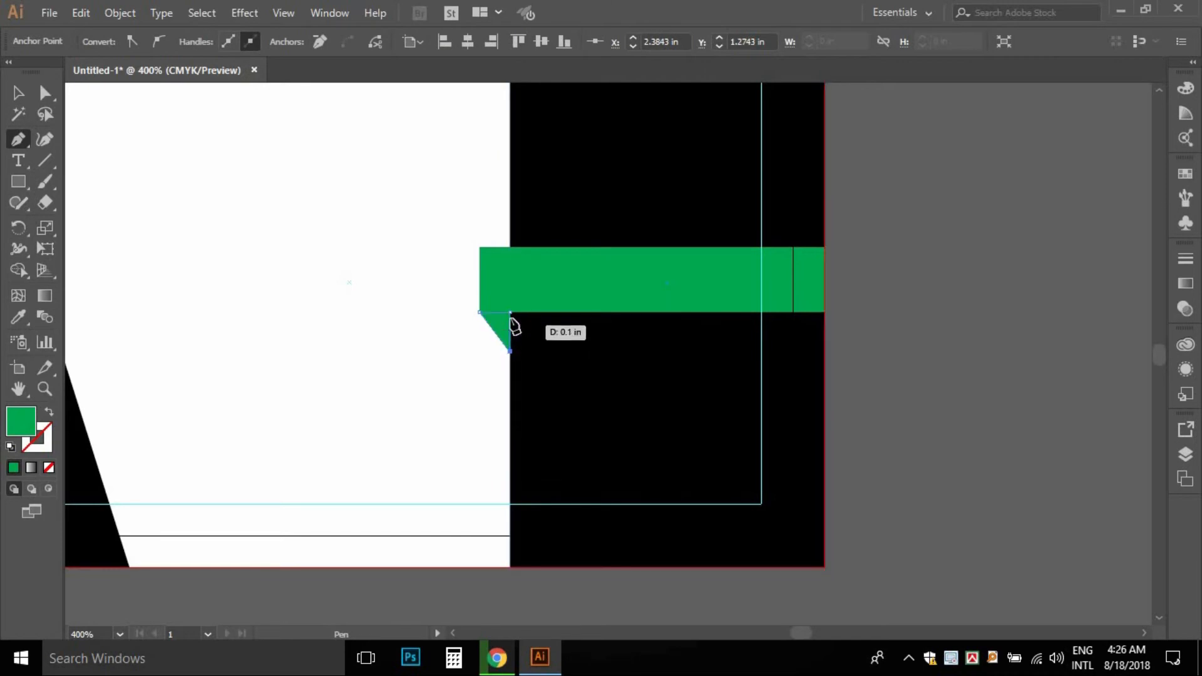
click(510, 312)
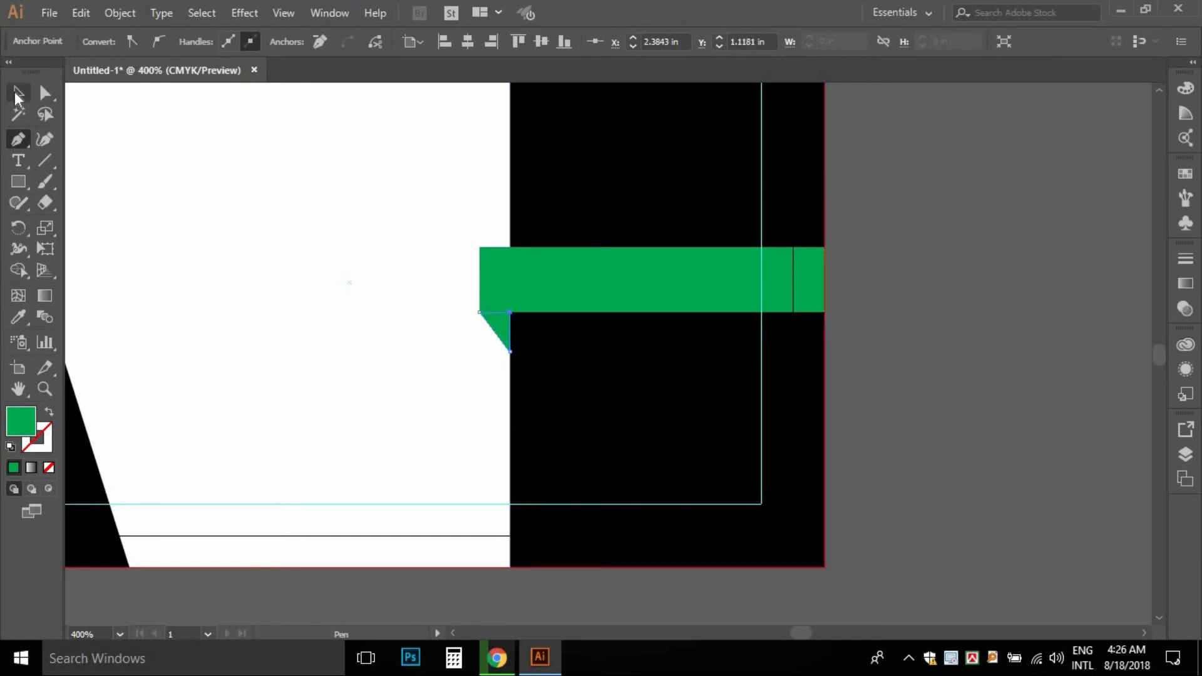
- Fill the triangle with the darker green 0C723A
click(18, 96)
click(288, 250)
ctrl+click(640, 377)
drag(443, 340, 459, 409)
click(414, 356)
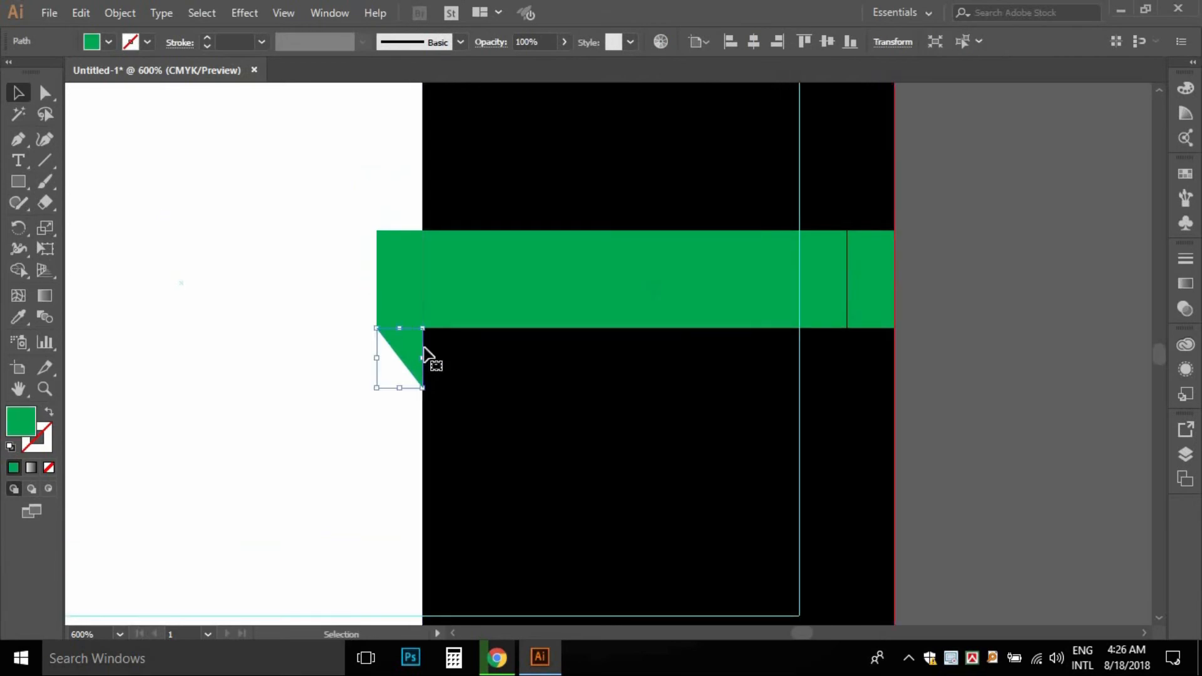
click(92, 43)
double_click(15, 428)
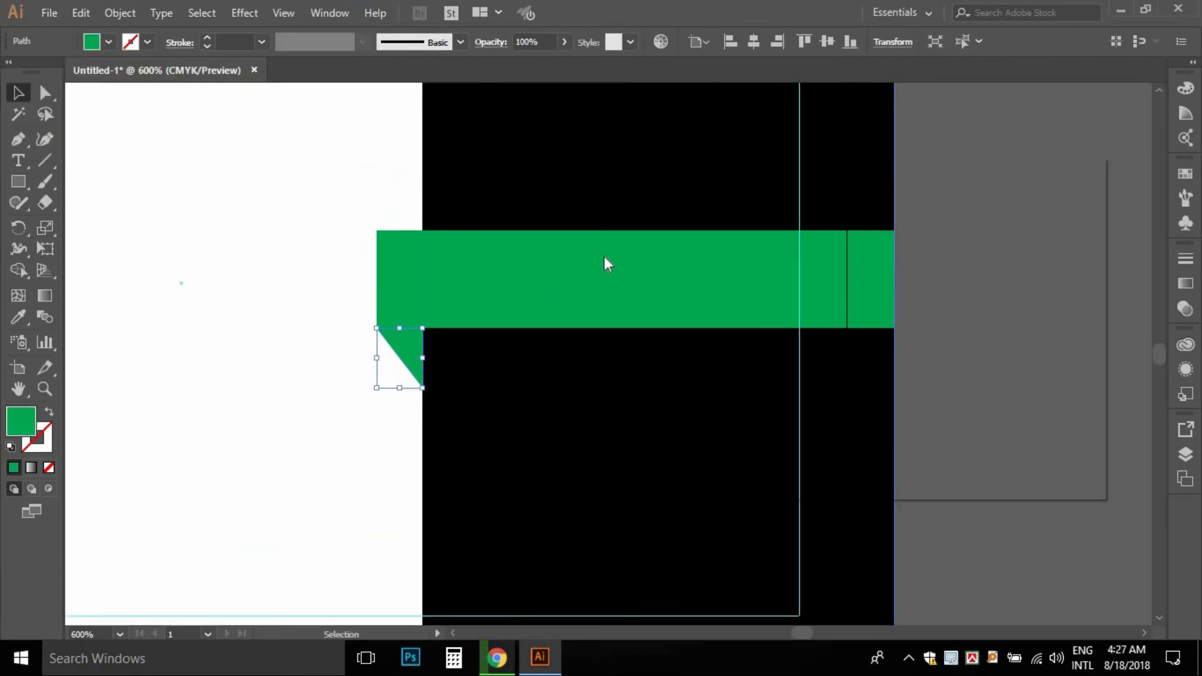
click(842, 273)
drag(841, 274, 825, 340)
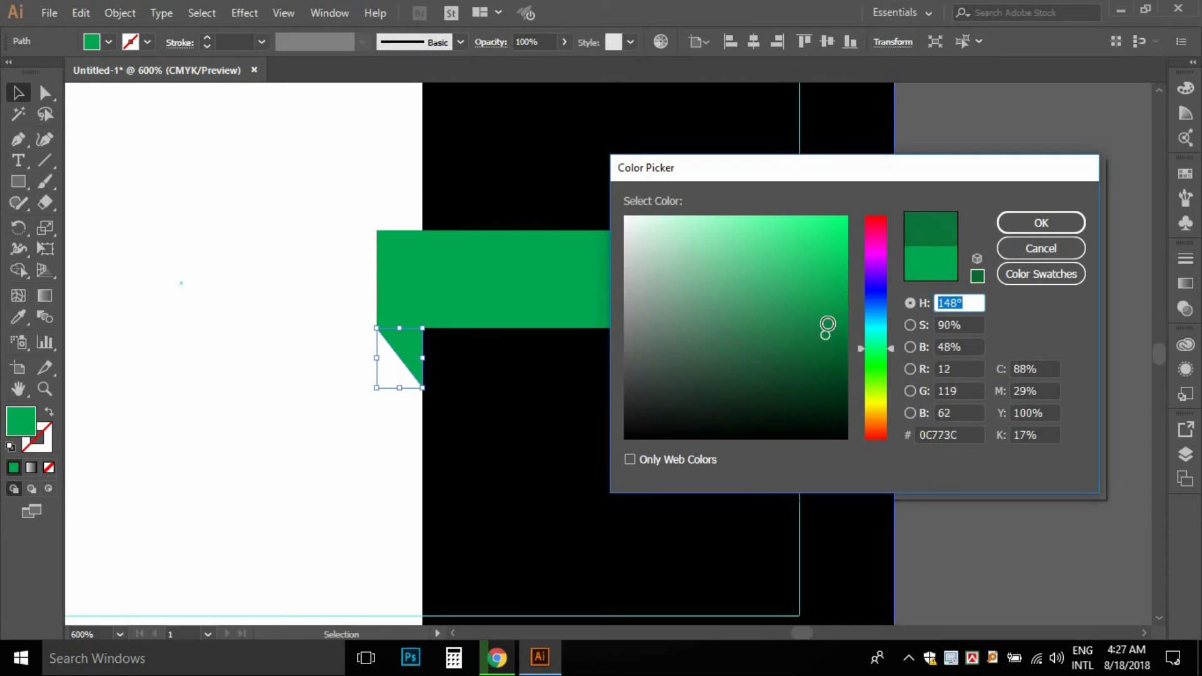
click(1041, 223)
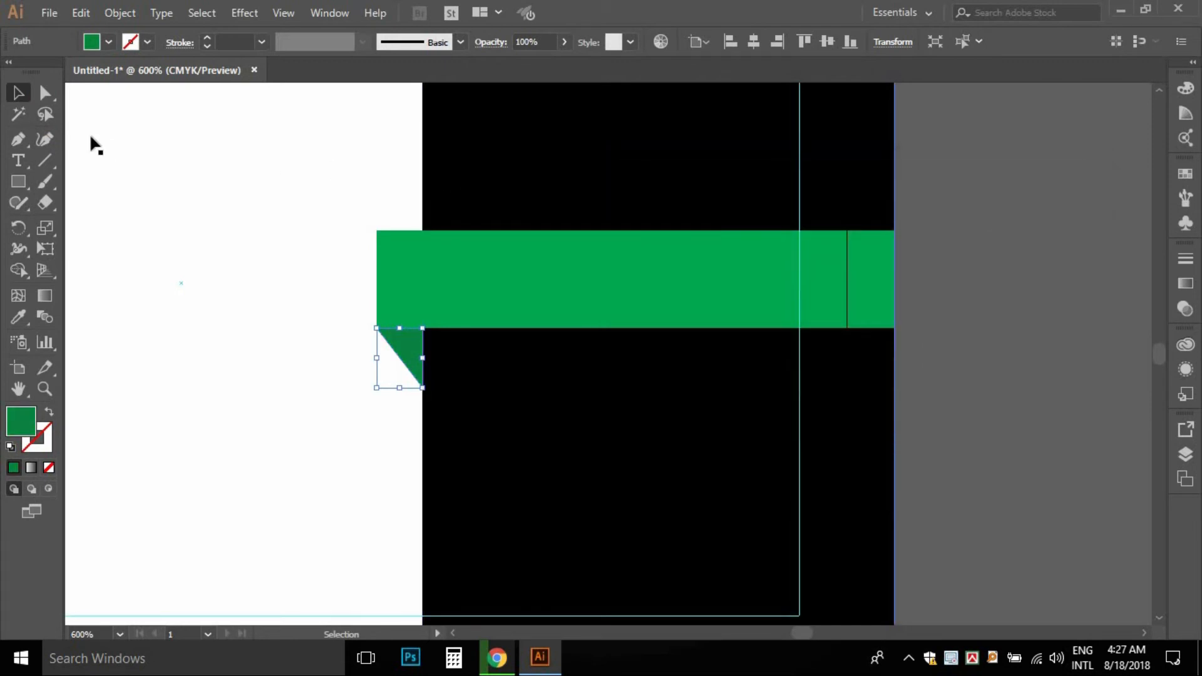
- Deselect the triangle and zoom out to show the whole card
click(233, 359)
ctrl+alt+click(617, 219)
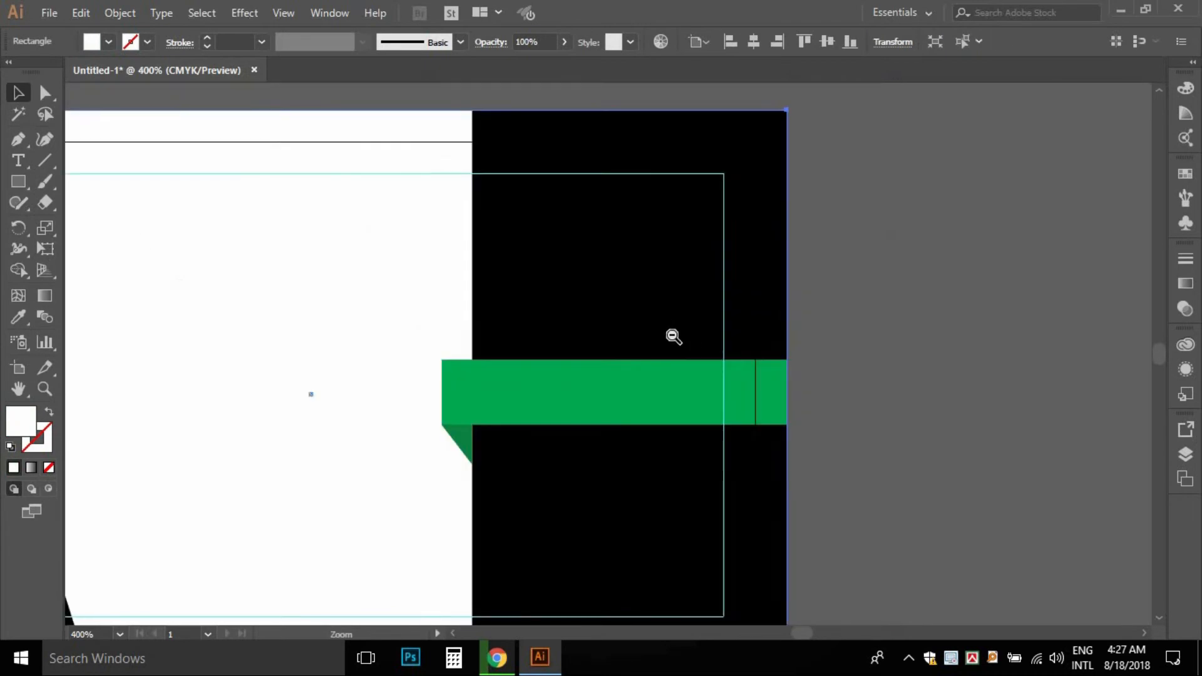
ctrl+alt+click(670, 336)
drag(553, 387, 870, 353)
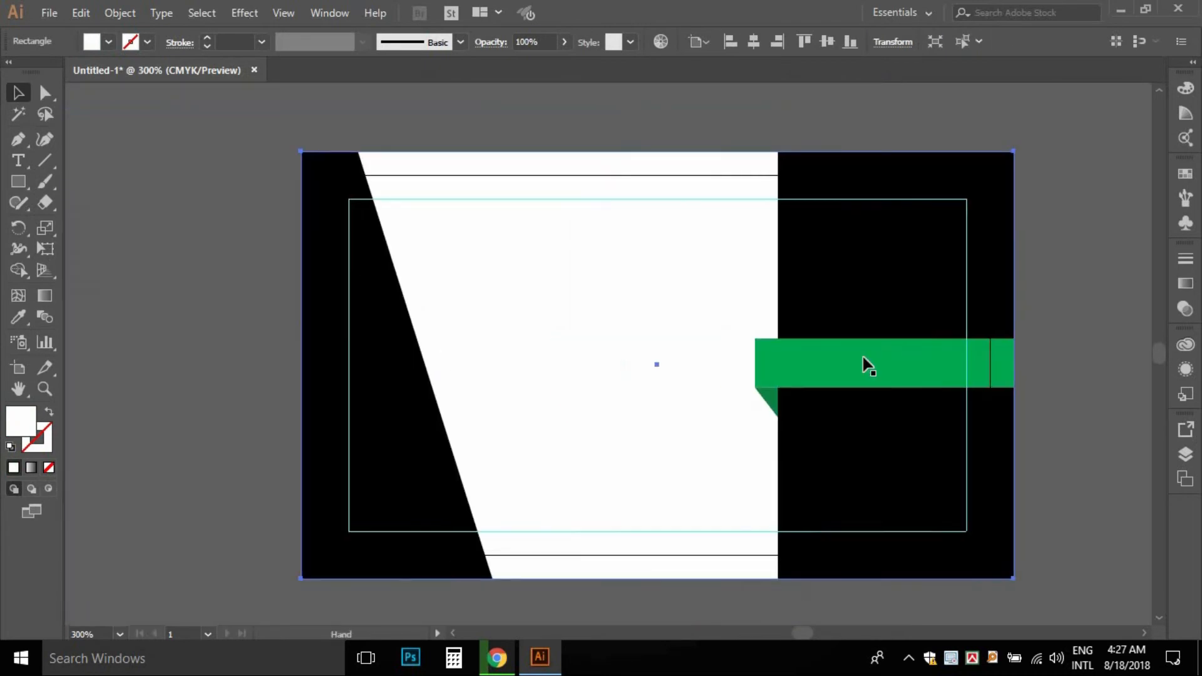
click(92, 285)
ctrl+alt+click(663, 368)
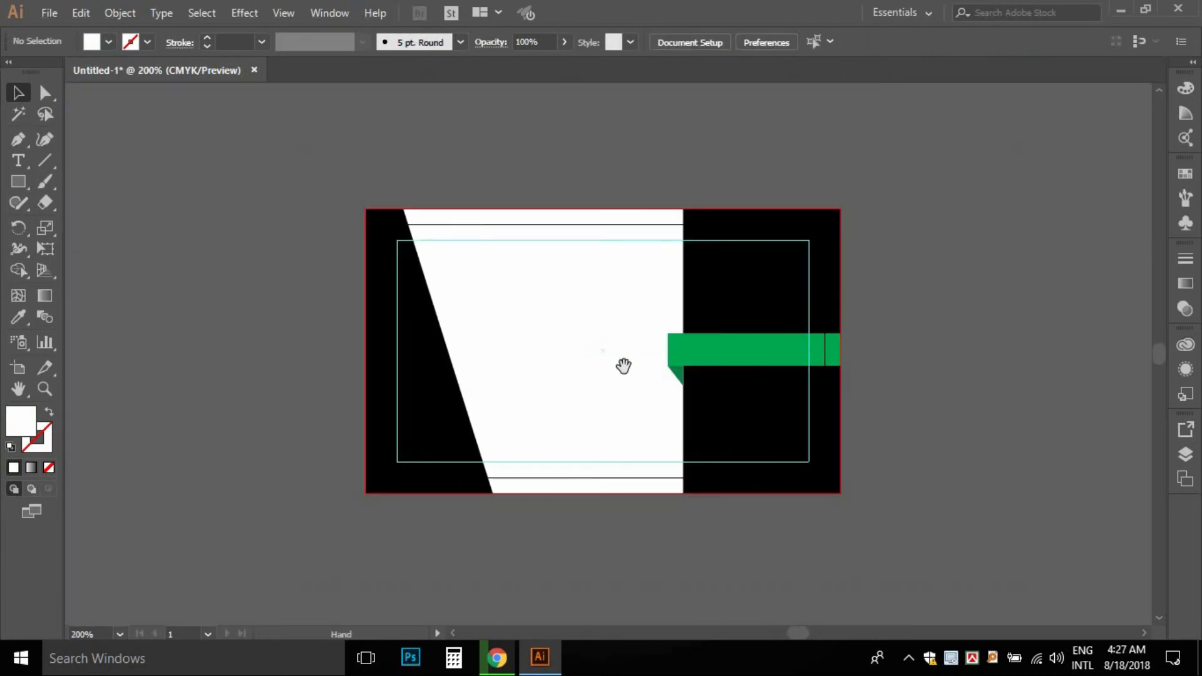
- Narrow the black slanted panel from its right side and fill it dark grey
click(393, 412)
drag(452, 358, 411, 383)
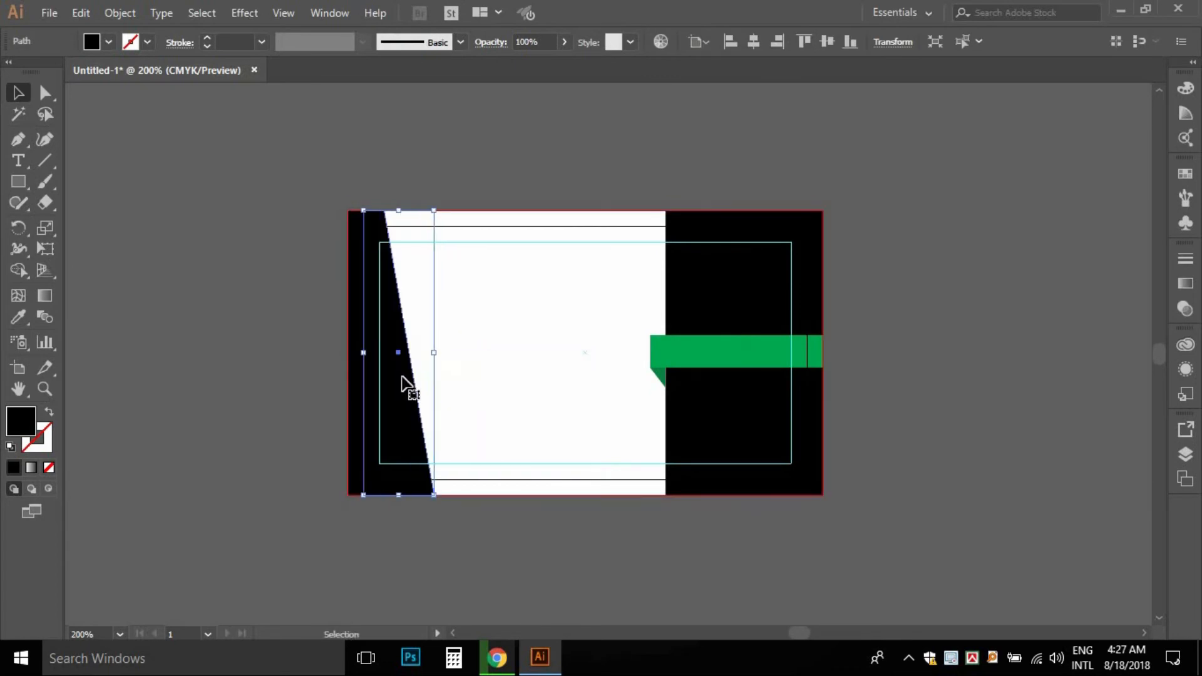
click(109, 42)
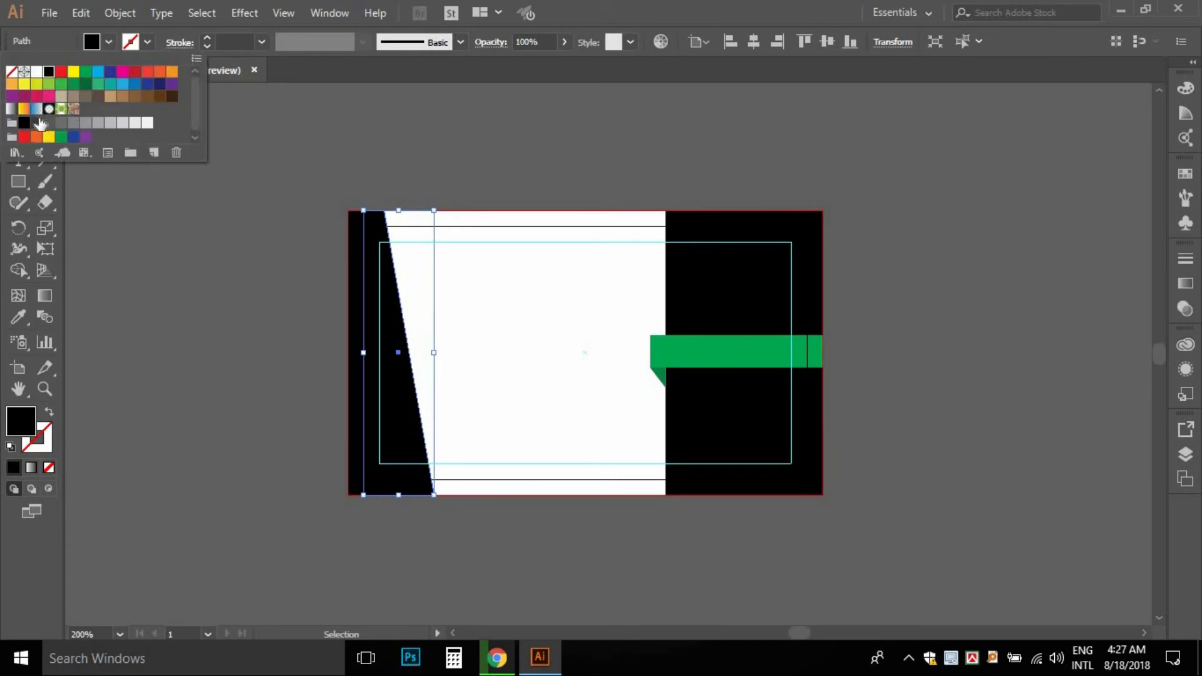
click(40, 122)
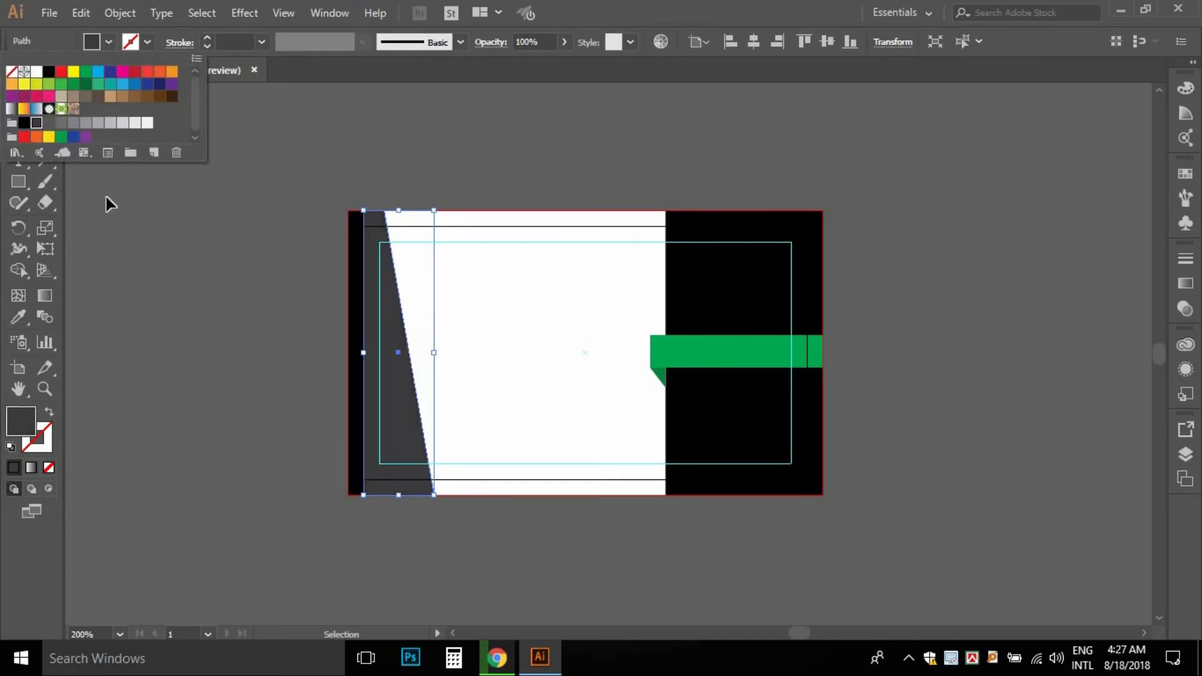
- Send the grey strip backward and nudge it left so it edges the black wedge
right_click(386, 364)
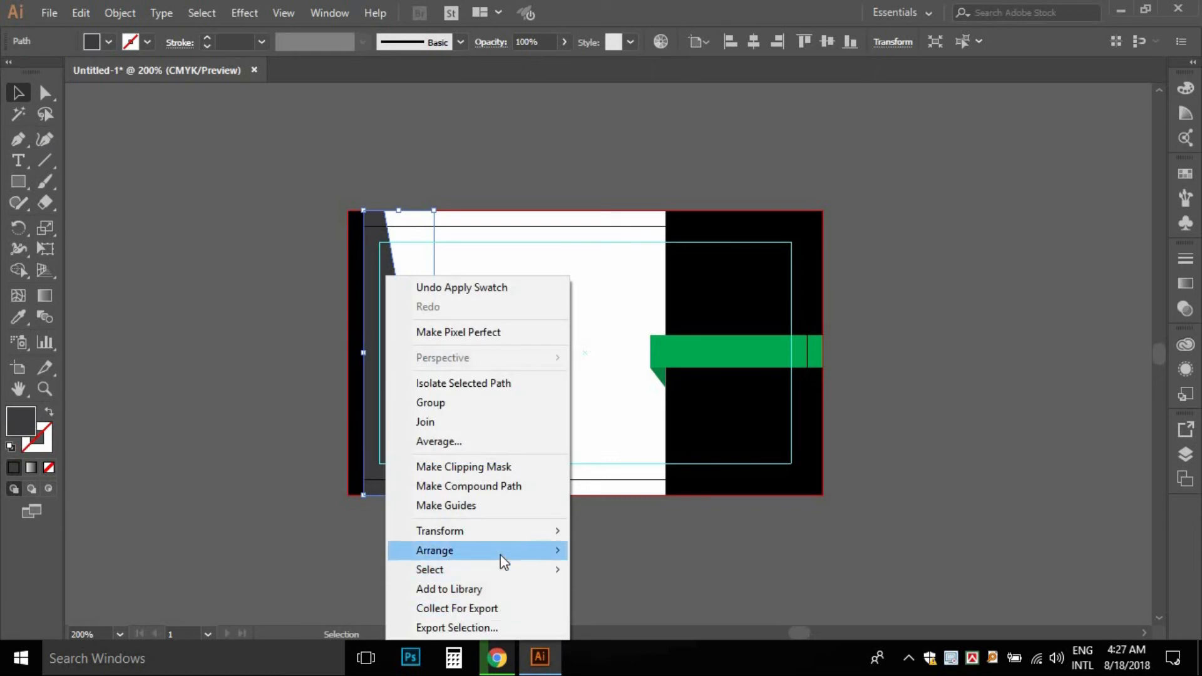
mouse_move(501, 555)
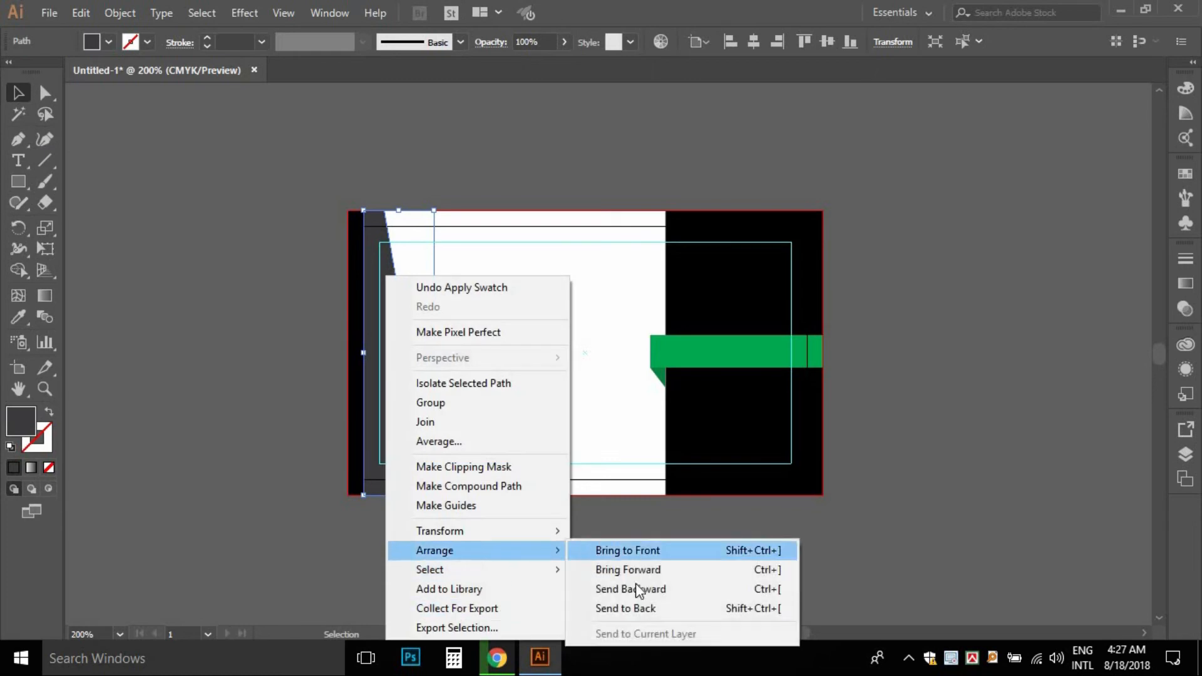
click(226, 327)
click(392, 302)
key(Left)
key(Left)
key(Left)
key(Left)
key(Left)
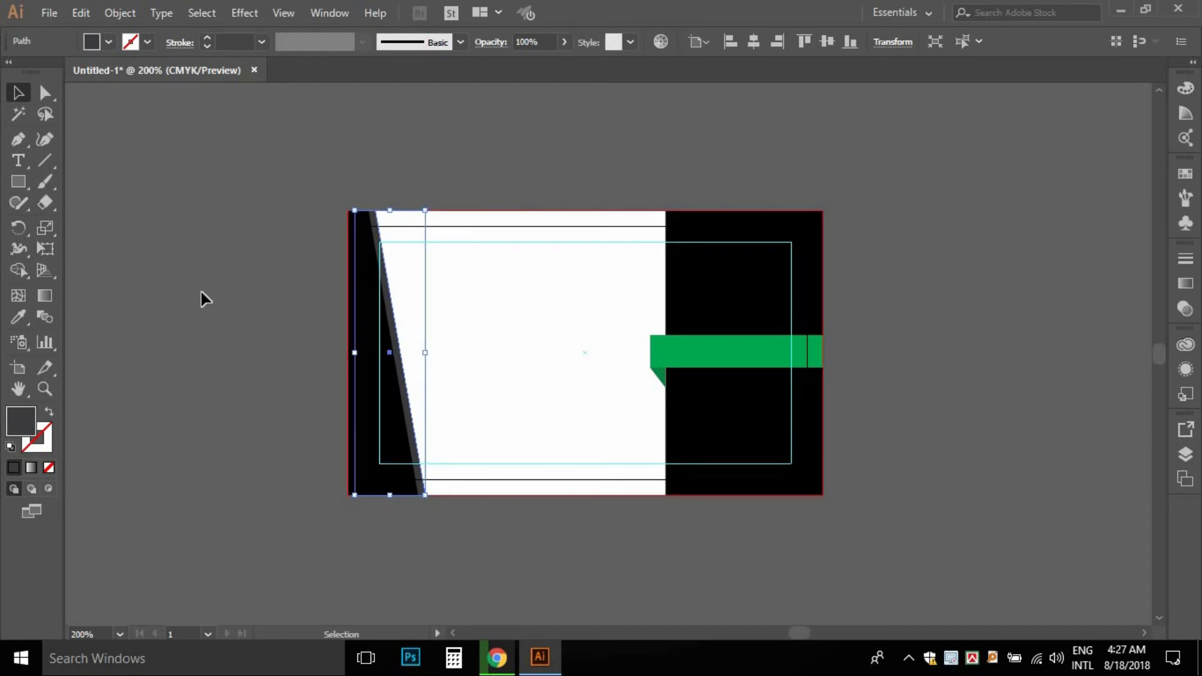
click(202, 294)
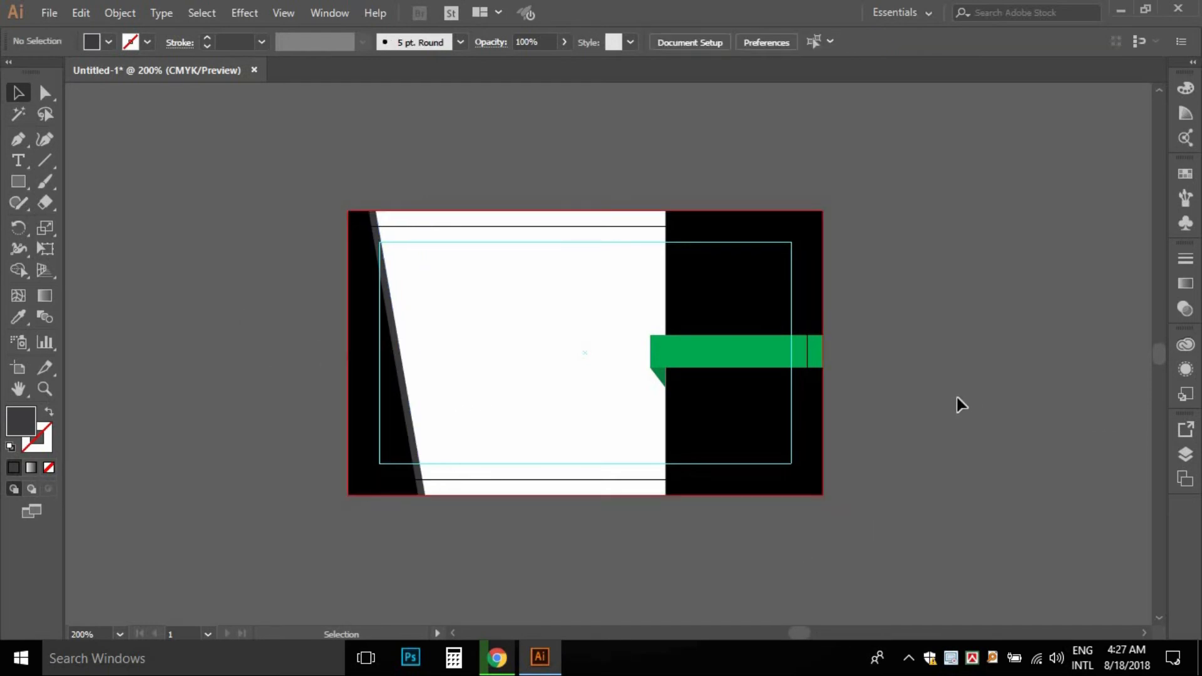
ctrl+click(721, 369)
drag(607, 396, 770, 402)
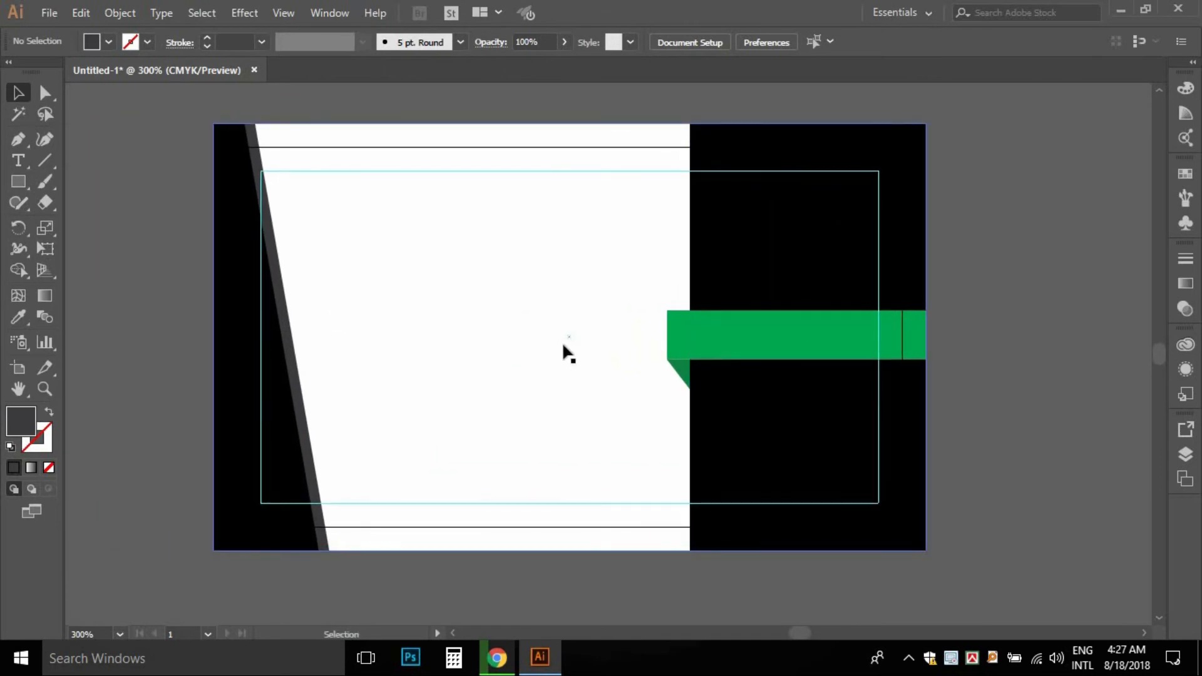
drag(785, 305, 764, 351)
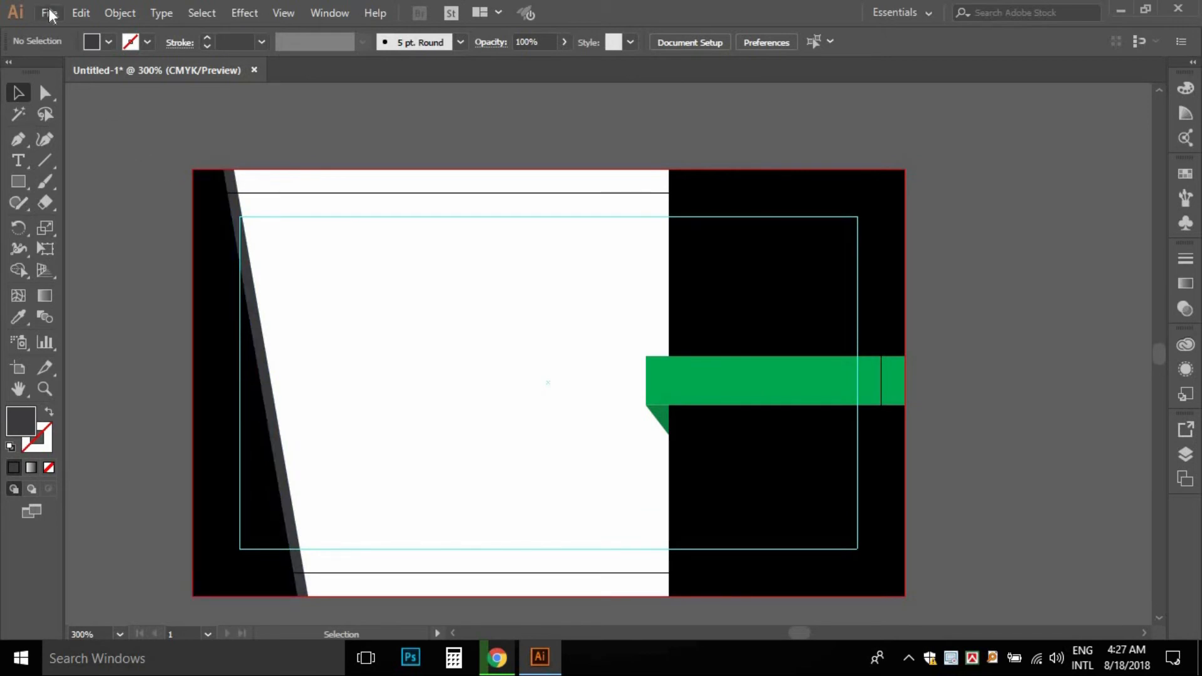
- Fill the background rectangle with the C=0 M=0 Y=0 K=10 light grey swatch
click(437, 182)
click(109, 42)
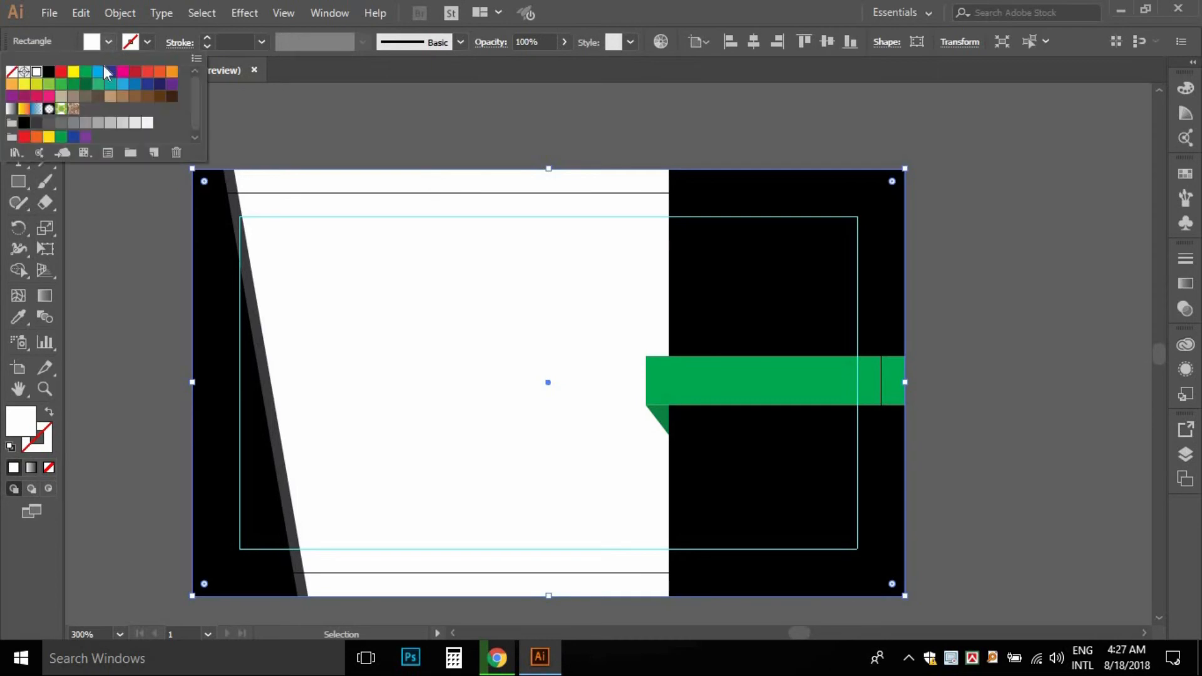
click(135, 123)
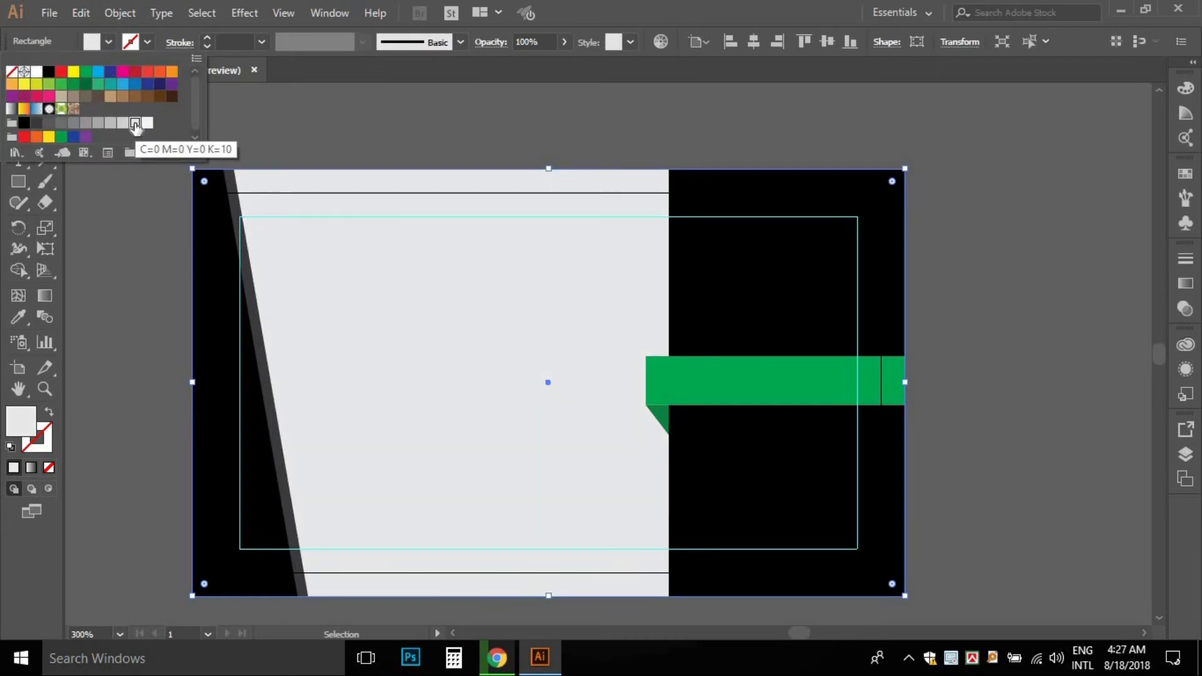
click(405, 113)
click(404, 113)
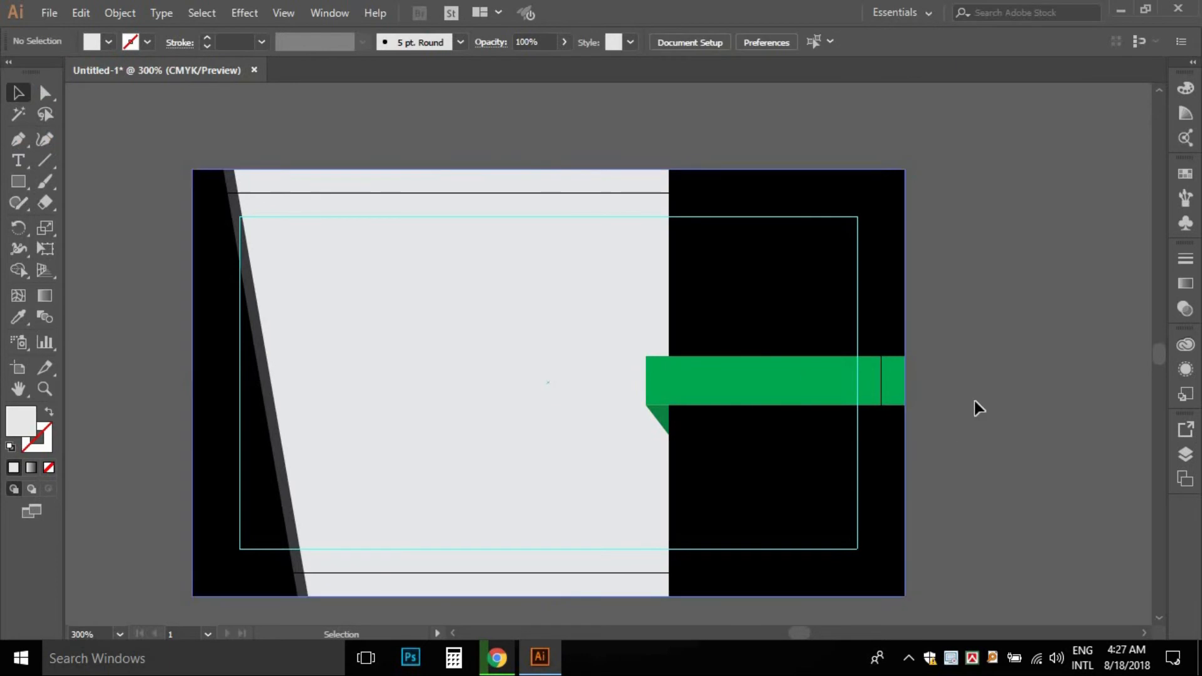
key(space)
drag(840, 354, 749, 295)
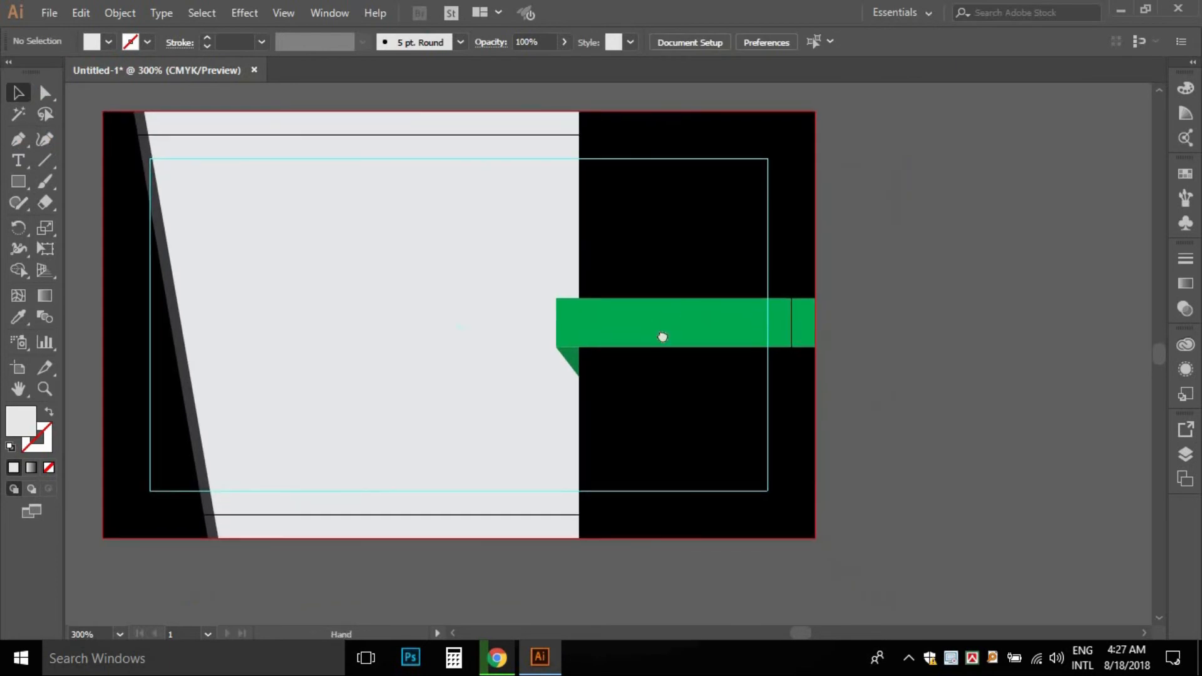
drag(655, 330, 784, 348)
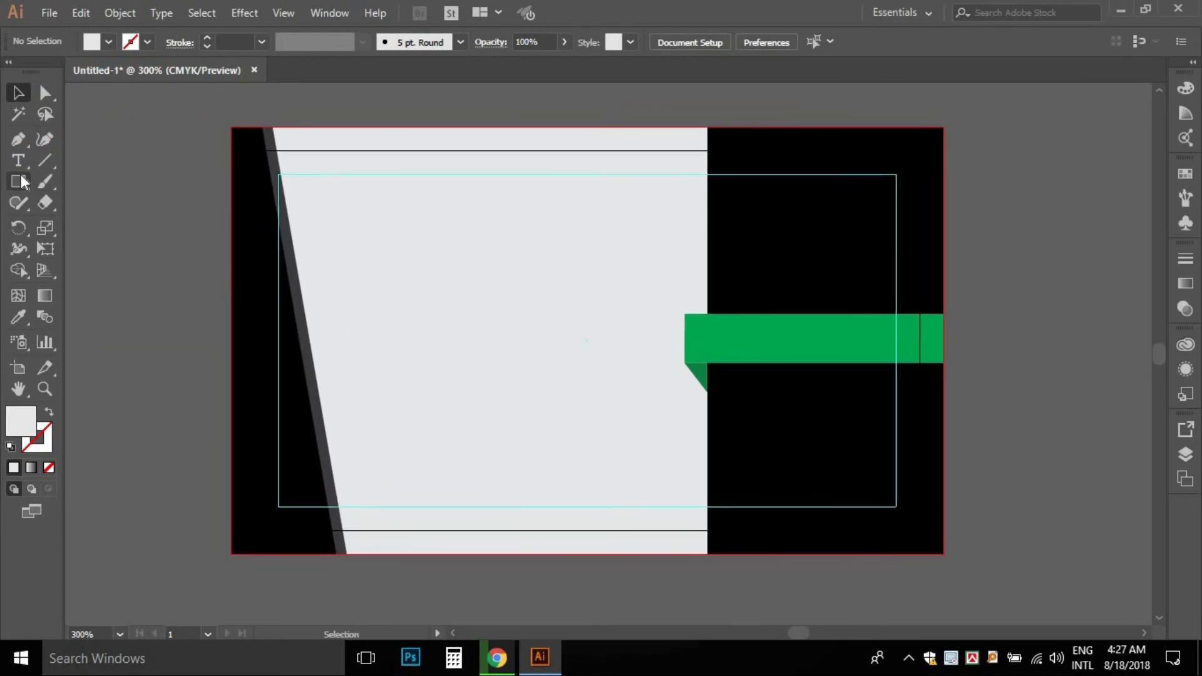
- Open the logo and VISITING icon EPS files from the visiting card folder on the BACK UP (E:) drive
click(45, 10)
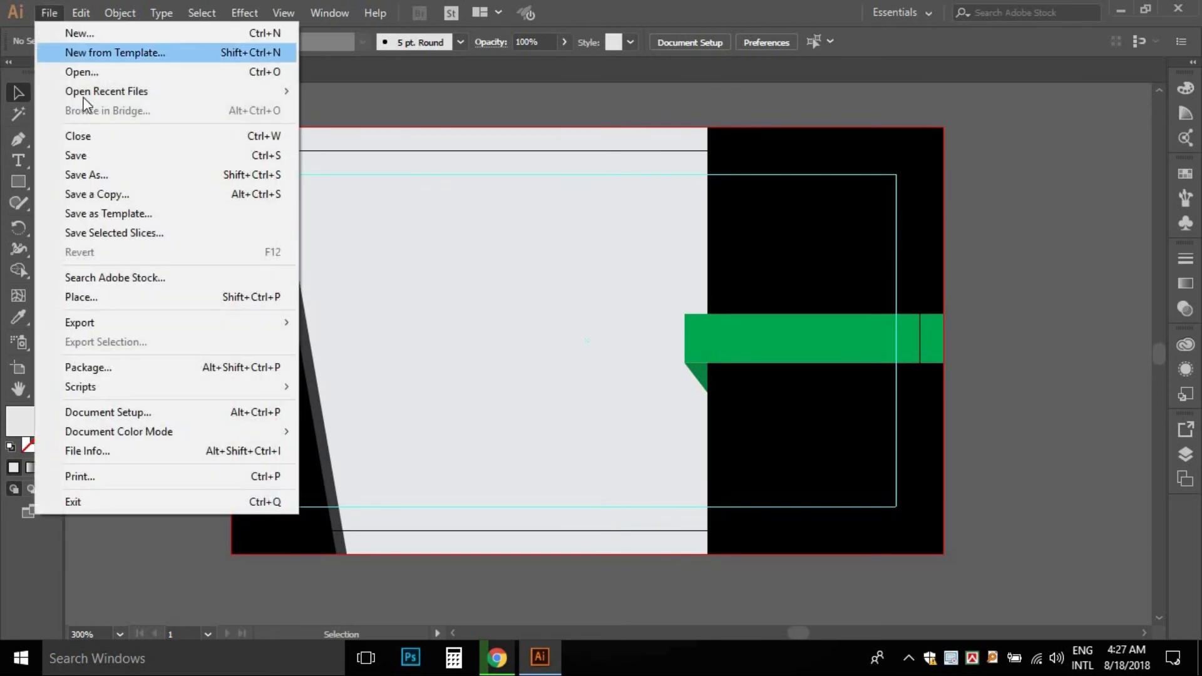
click(93, 71)
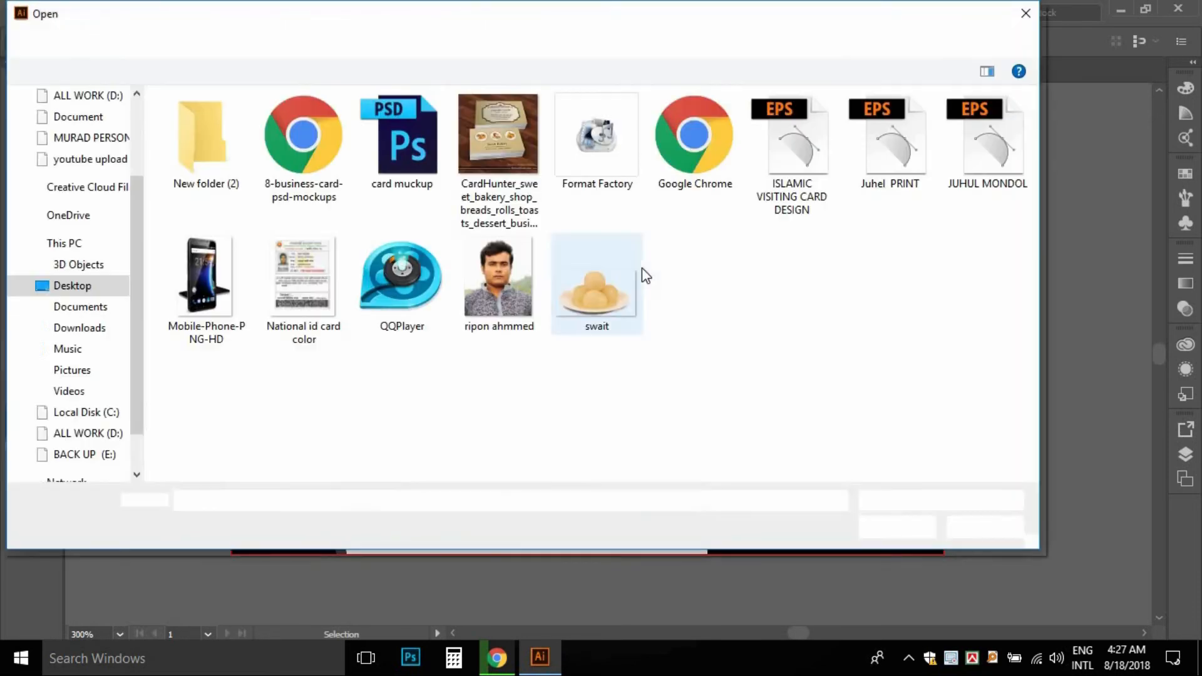
click(75, 454)
scroll(512, 341, down, 6)
double_click(349, 351)
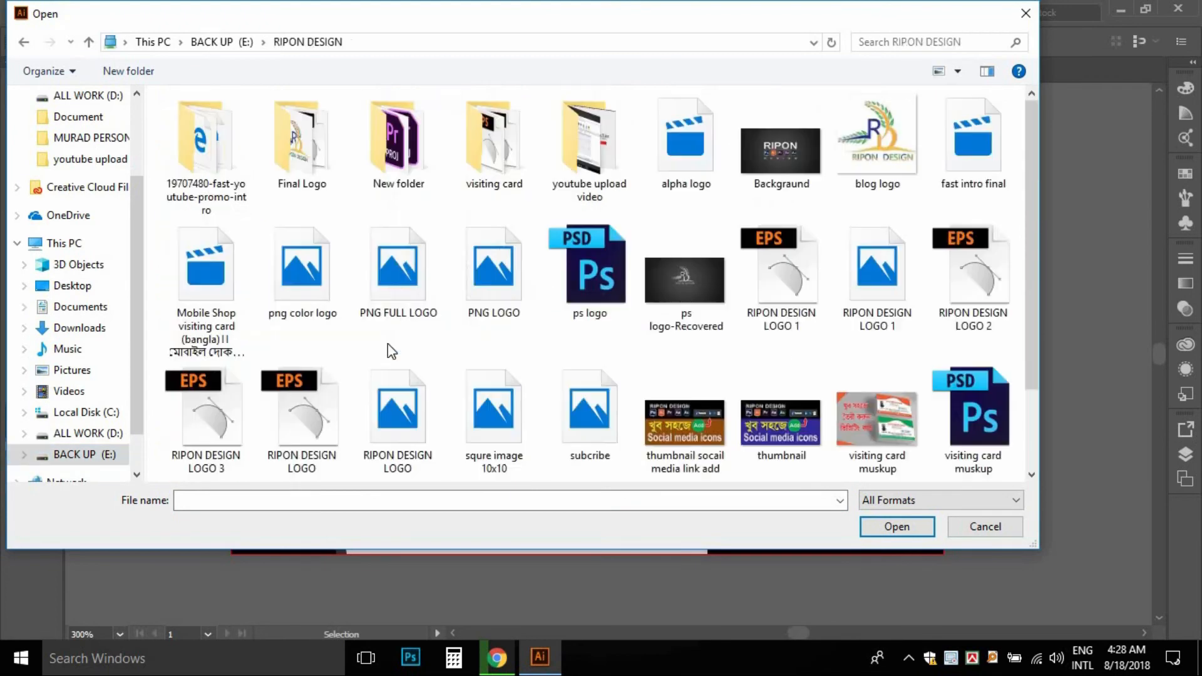
double_click(501, 158)
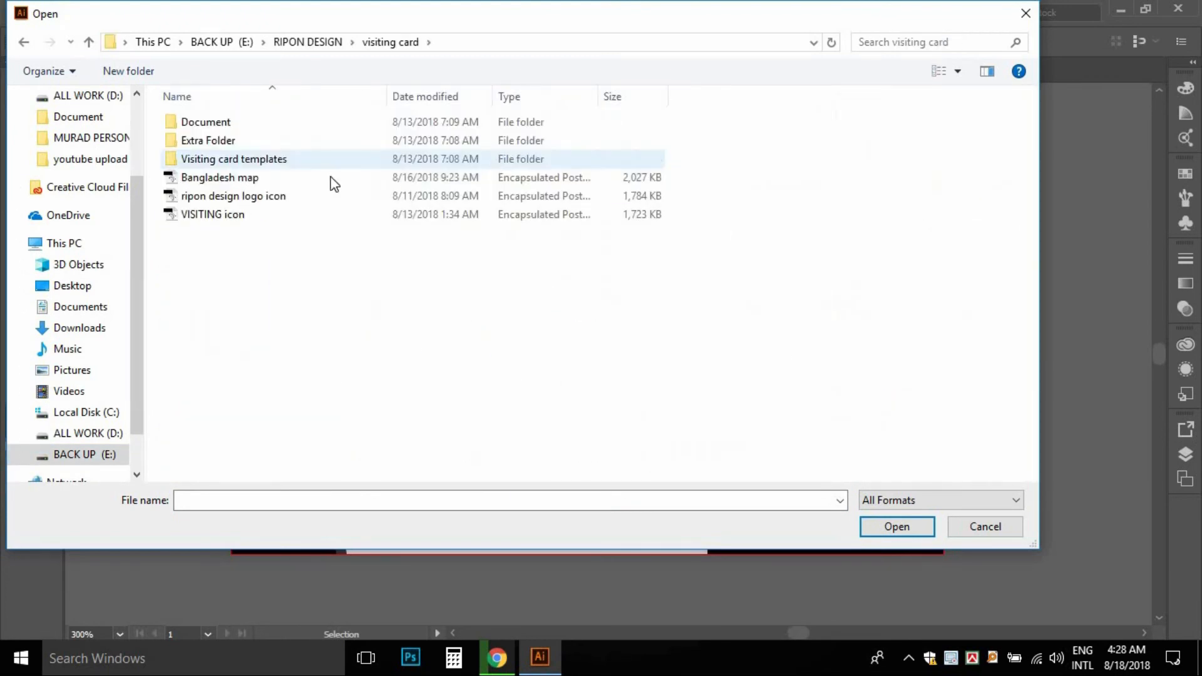
click(246, 198)
ctrl+click(238, 216)
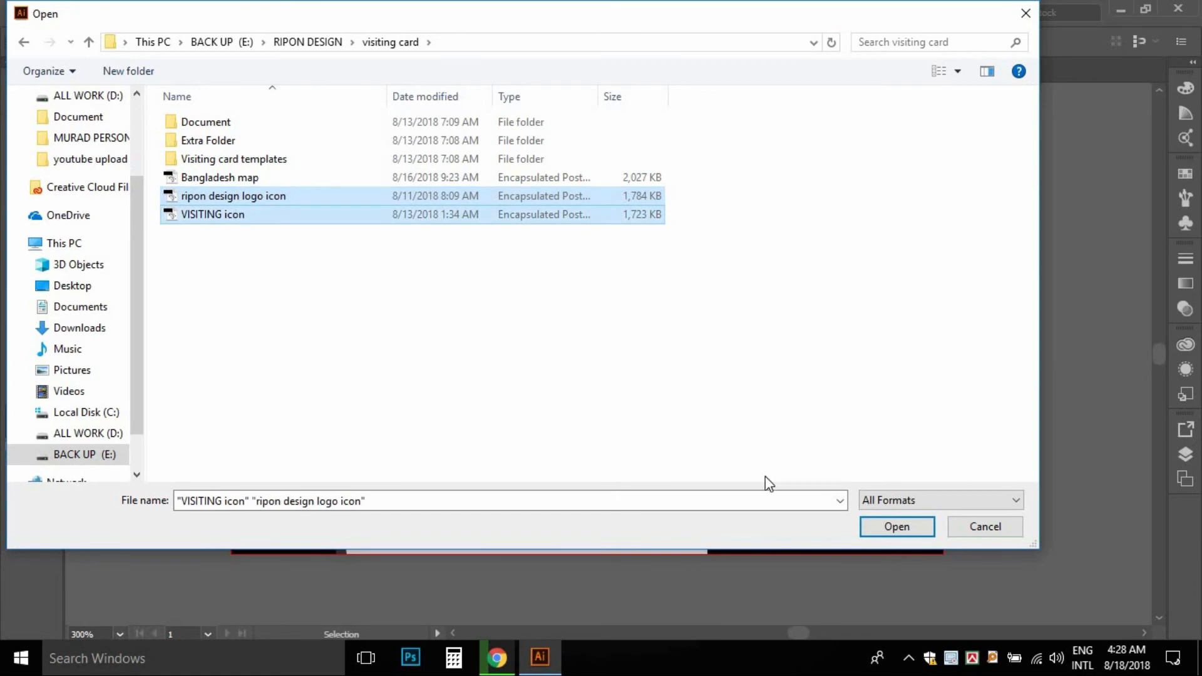
click(896, 526)
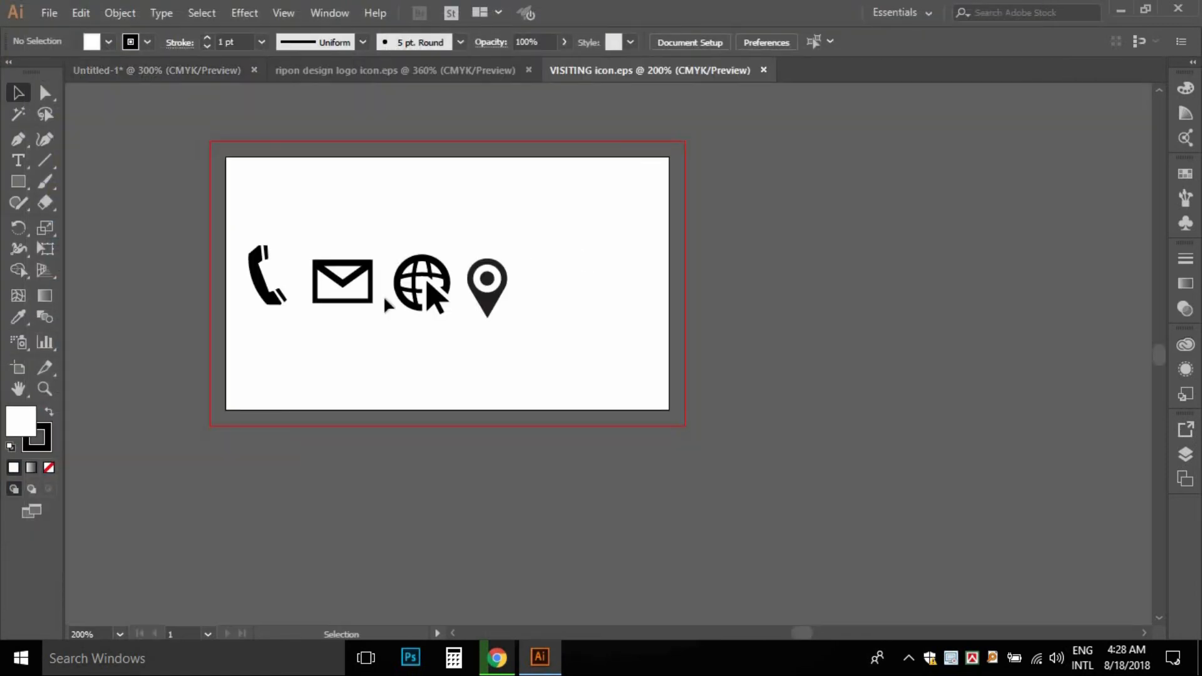
- Copy the four contact icons, paste them onto the business card, and scale them down
drag(237, 225, 611, 366)
click(211, 80)
key(ctrl+v)
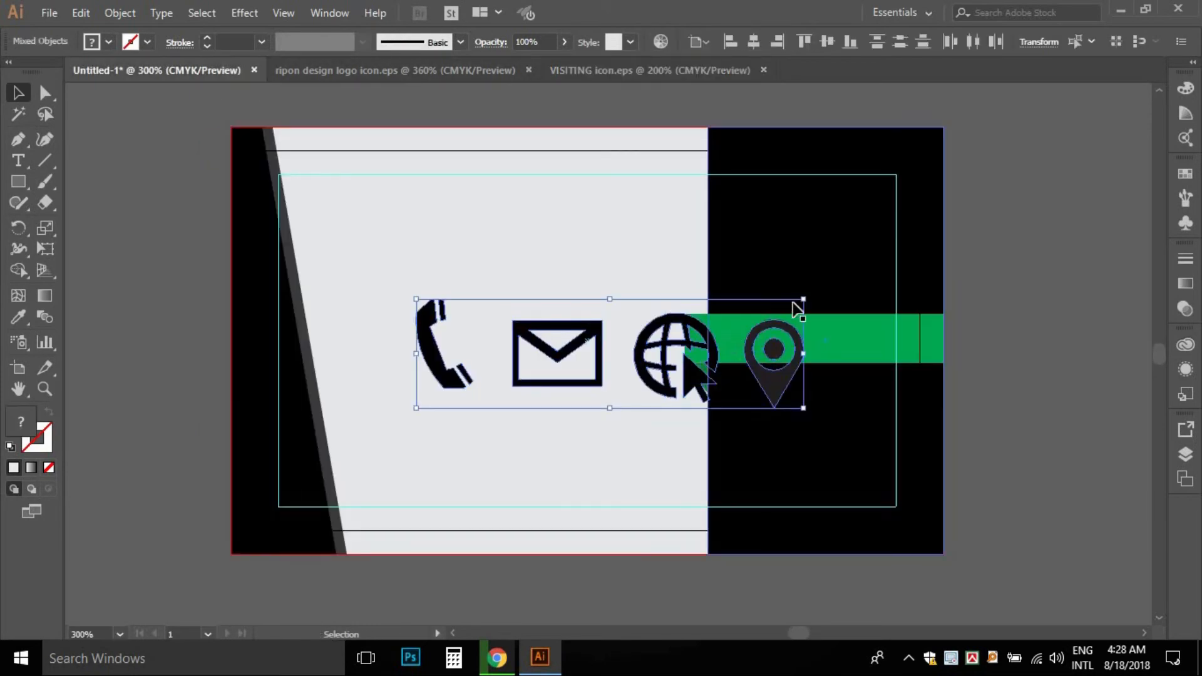
drag(804, 300, 555, 320)
click(529, 348)
ctrl+alt+click(578, 390)
ctrl+alt+click(578, 389)
ctrl+alt+click(669, 422)
ctrl+alt+click(669, 422)
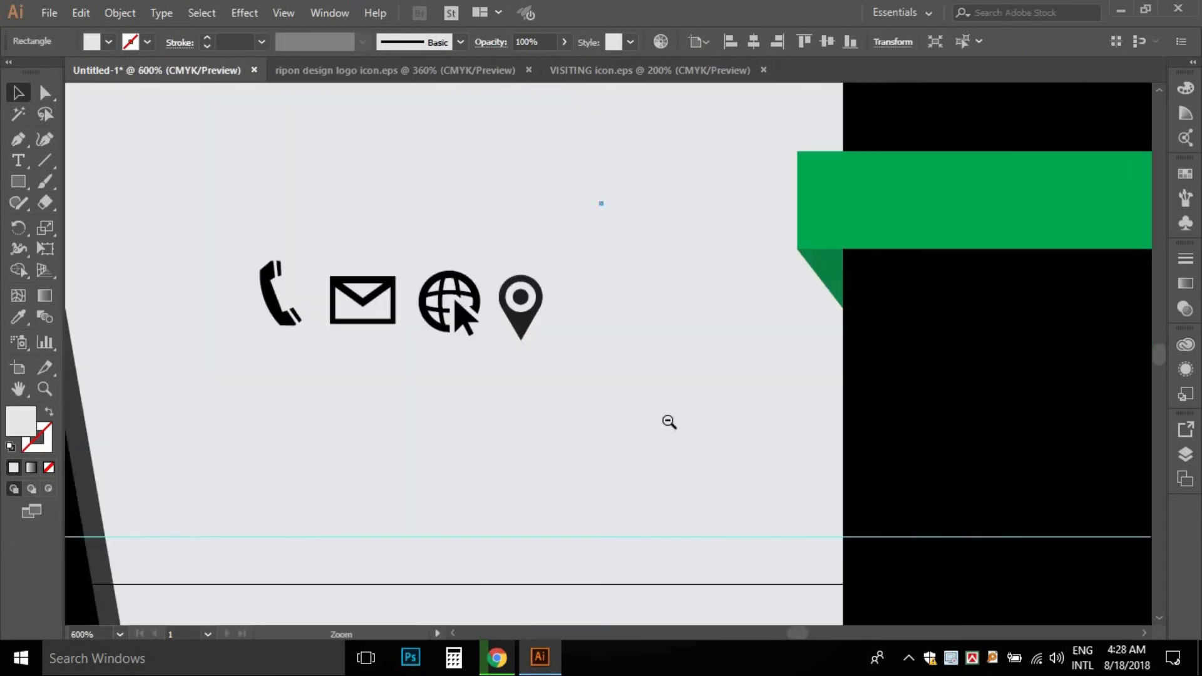
ctrl+alt+click(669, 422)
ctrl+alt+click(638, 411)
drag(553, 408, 529, 491)
- Lock the card's background rectangle in place with Ctrl+2
click(365, 334)
drag(365, 334, 673, 341)
key(ctrl+z)
drag(338, 302, 499, 370)
key(ctrl+z)
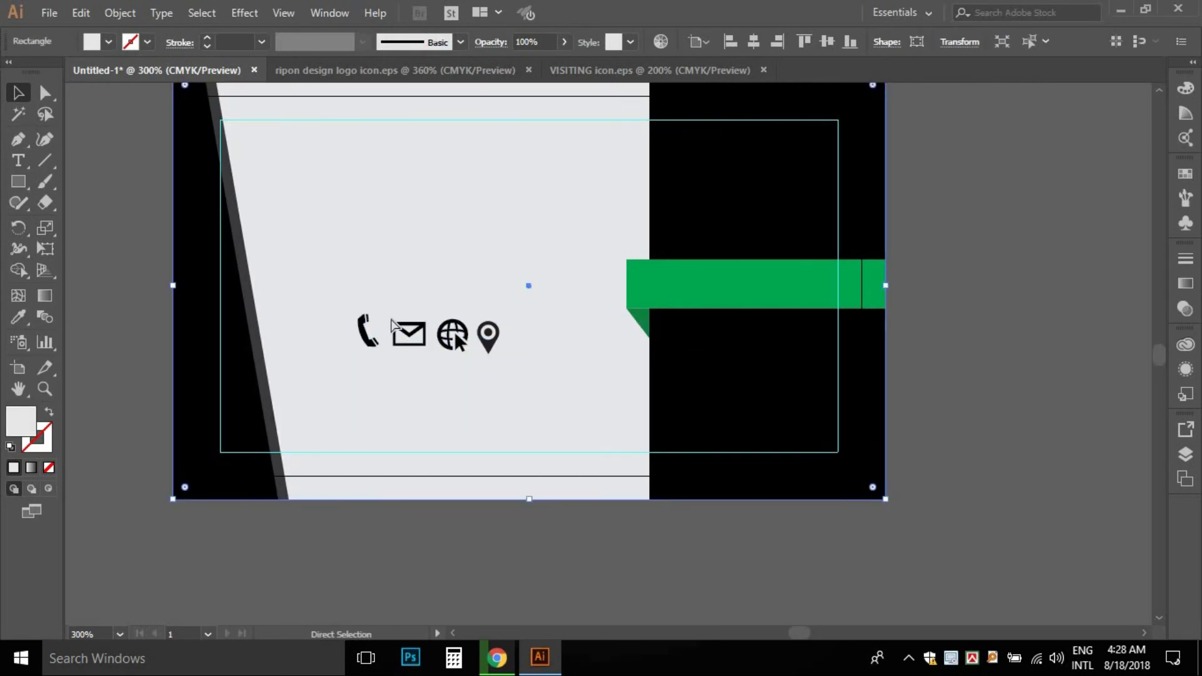
key(ctrl+2)
- Shrink the four contact icons further and zoom to 400% on them
drag(343, 296, 529, 381)
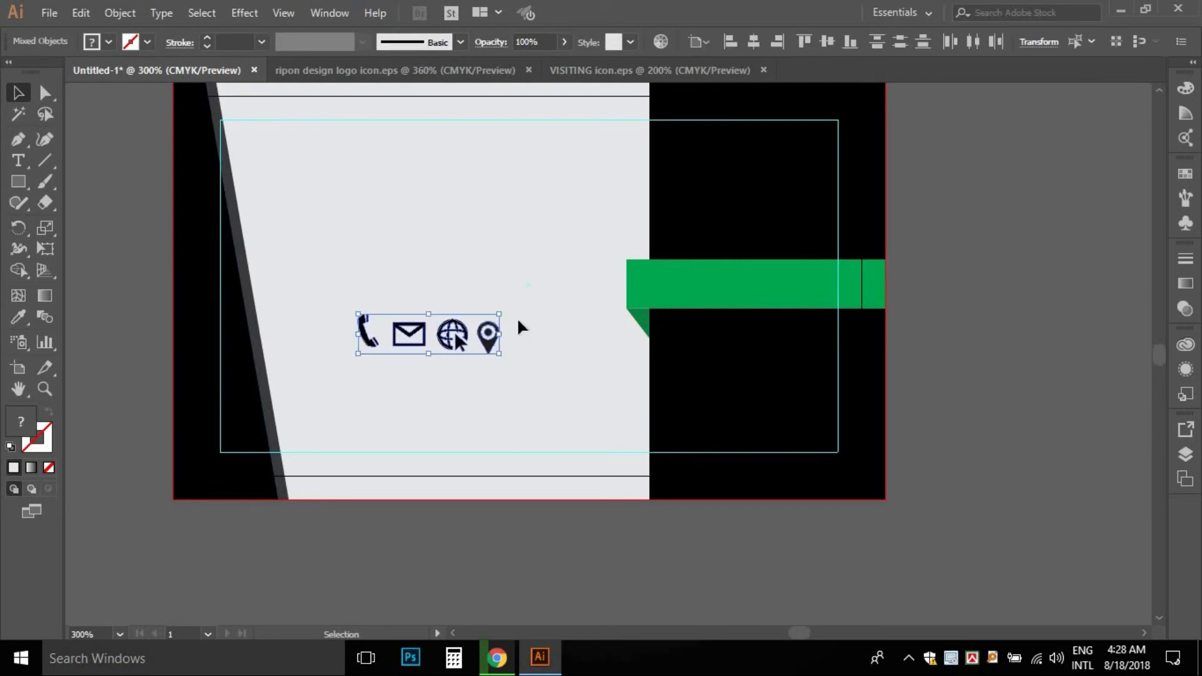
drag(499, 314, 531, 385)
click(520, 294)
click(523, 380)
click(498, 380)
key(ctrl+space)
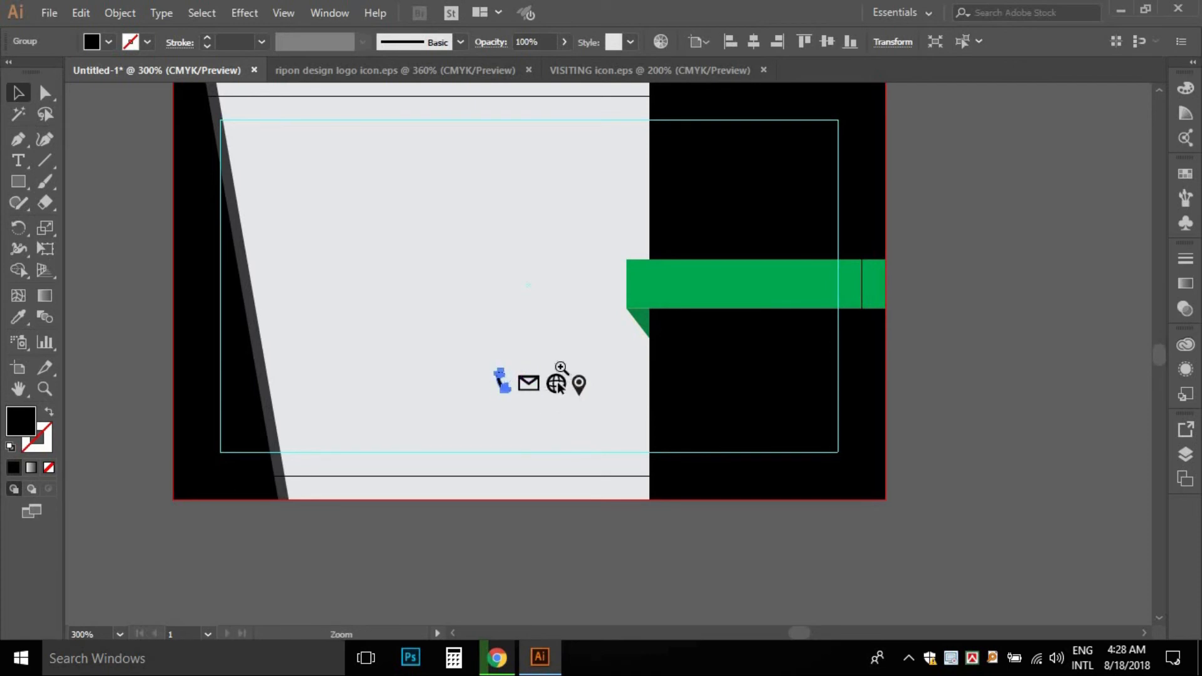
click(561, 368)
drag(447, 353, 673, 321)
key(ctrl+z)
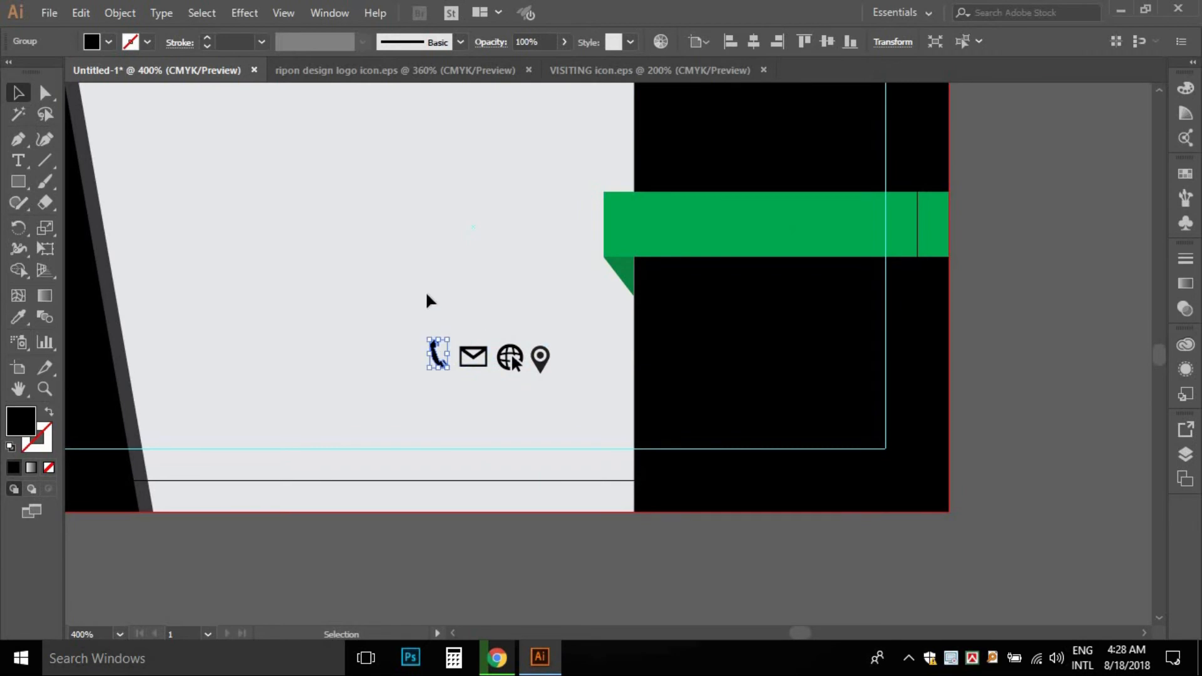
click(430, 301)
click(440, 360)
- Move the phone and envelope icons onto the black panel below the ribbon and fill them white
drag(438, 349, 666, 287)
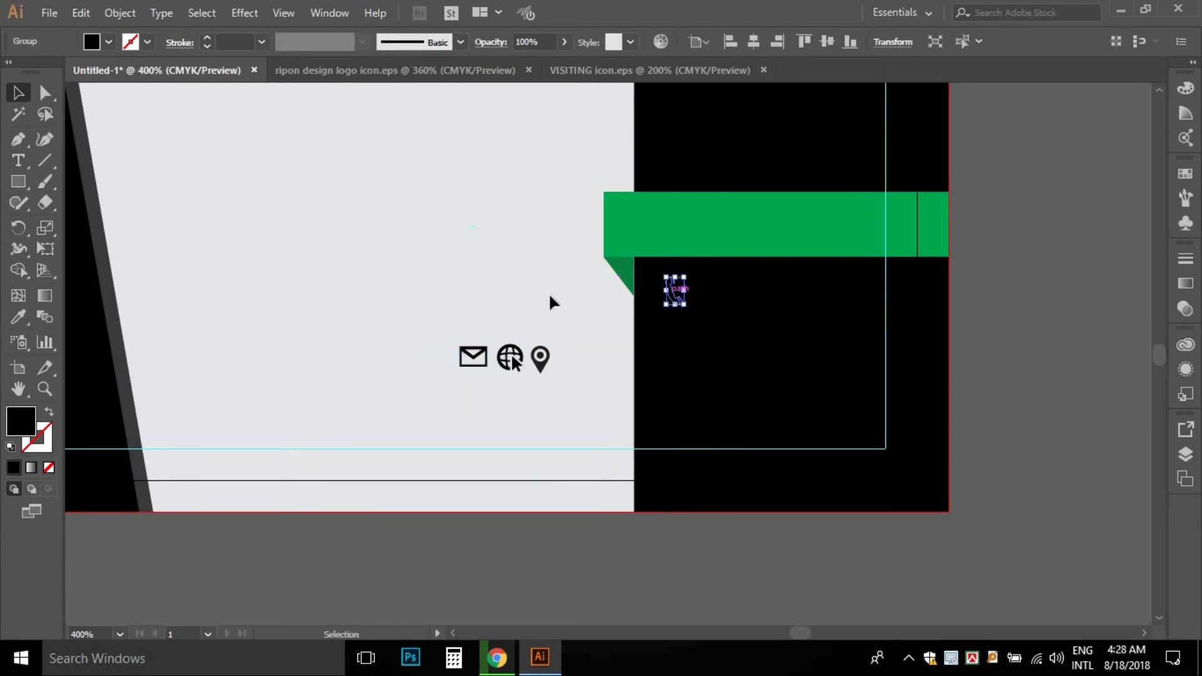
click(109, 42)
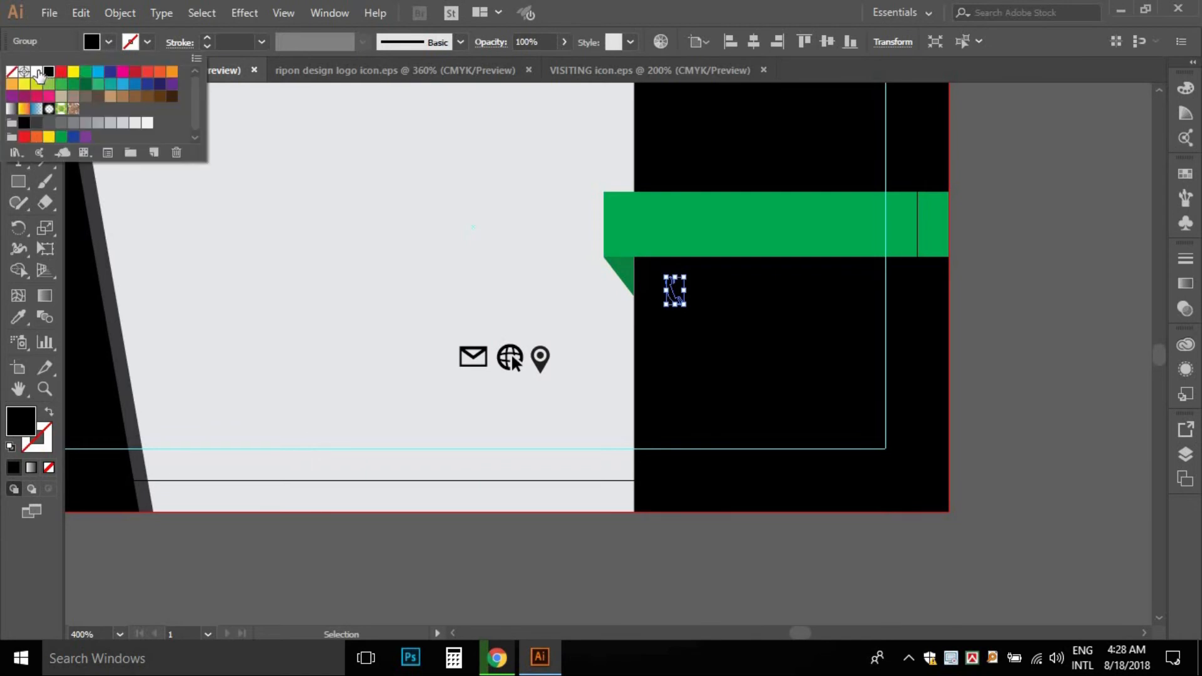
click(36, 71)
click(214, 181)
click(532, 380)
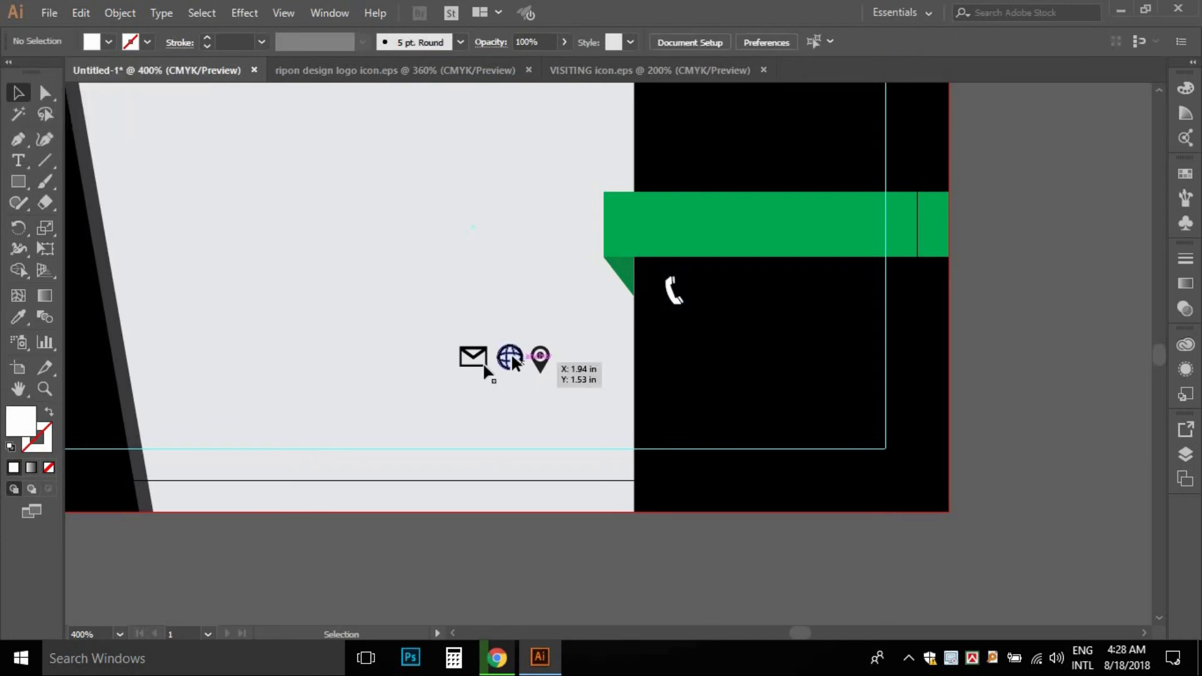
drag(472, 362, 675, 337)
click(108, 42)
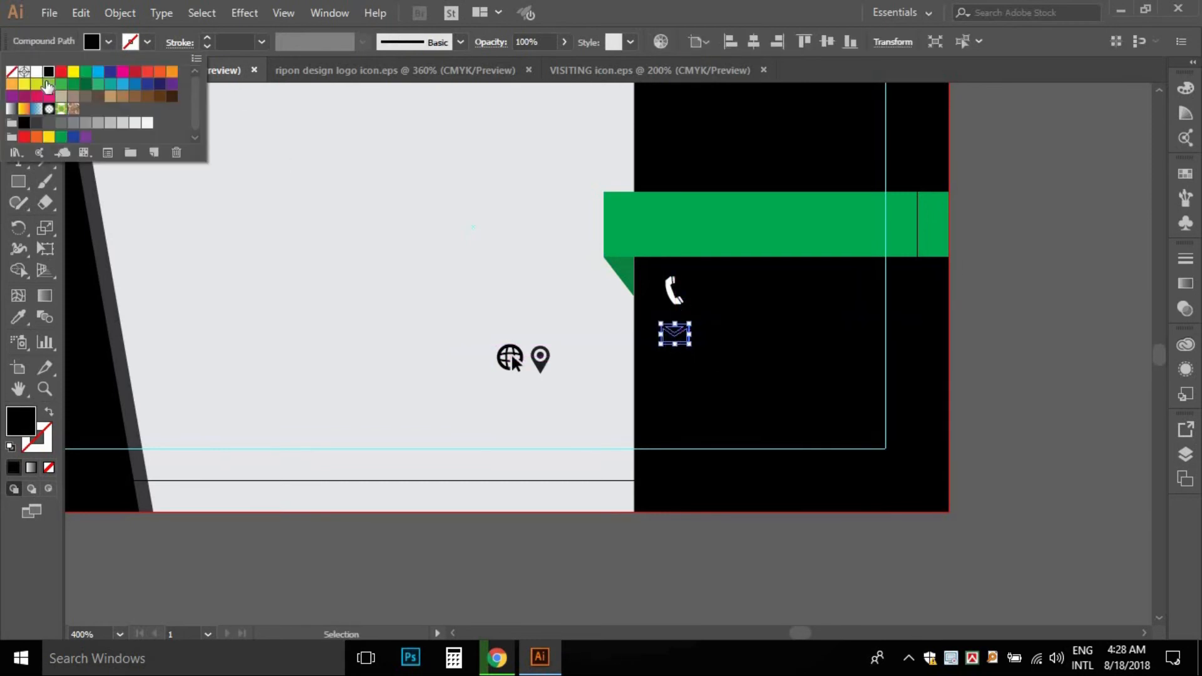
click(37, 73)
- Place the globe and location pin below the envelope and make both white
drag(510, 362, 673, 376)
click(540, 360)
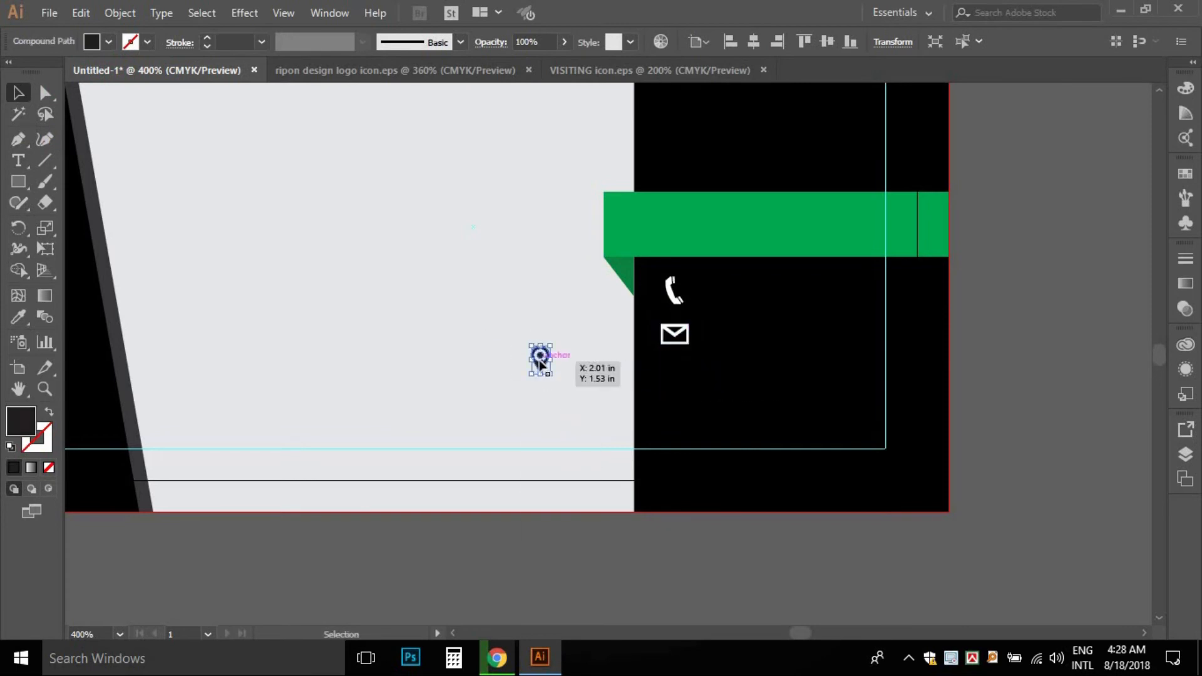
click(682, 381)
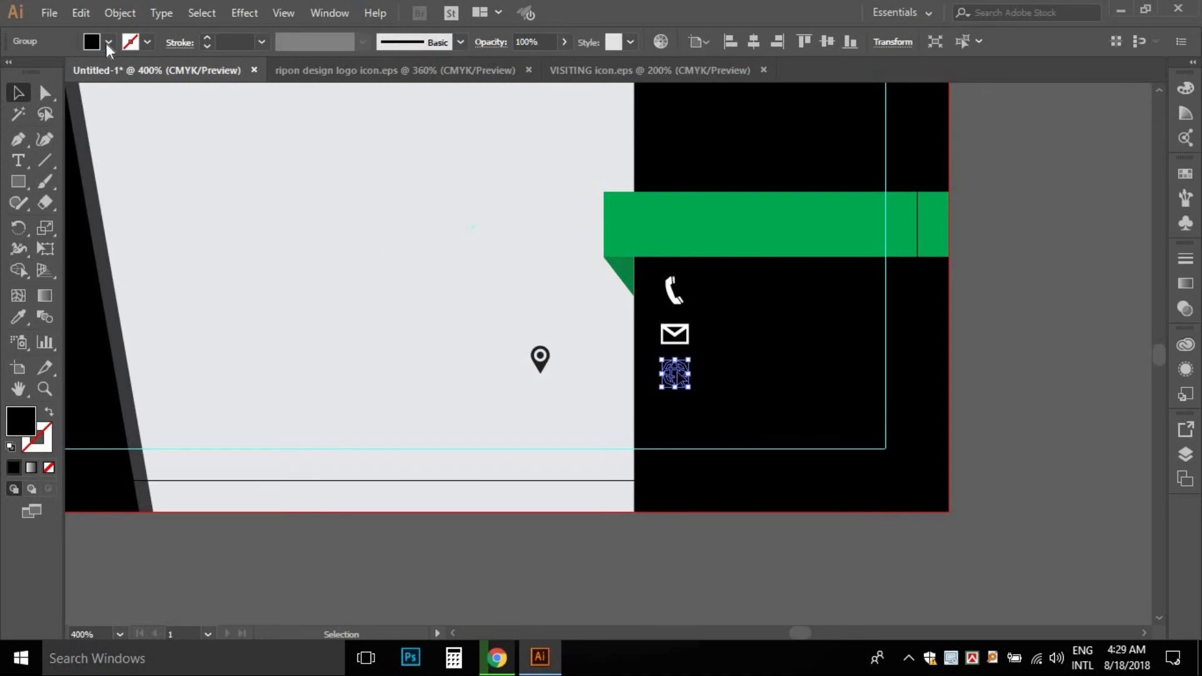
click(109, 43)
click(35, 73)
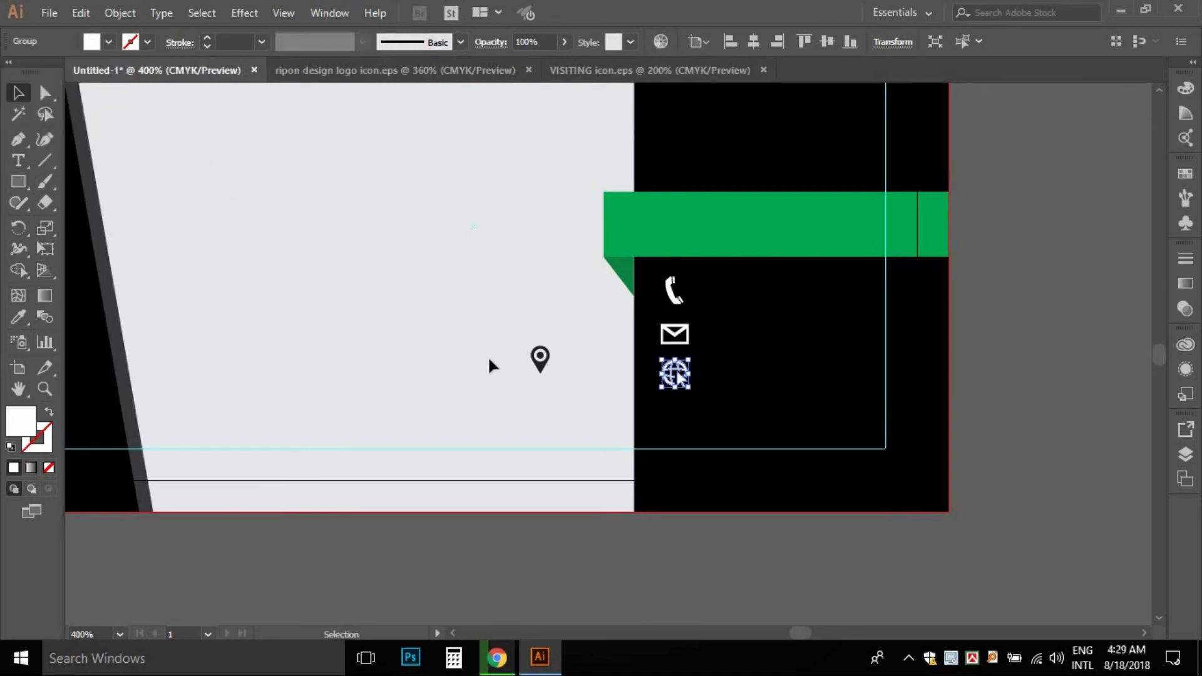
drag(543, 369, 675, 426)
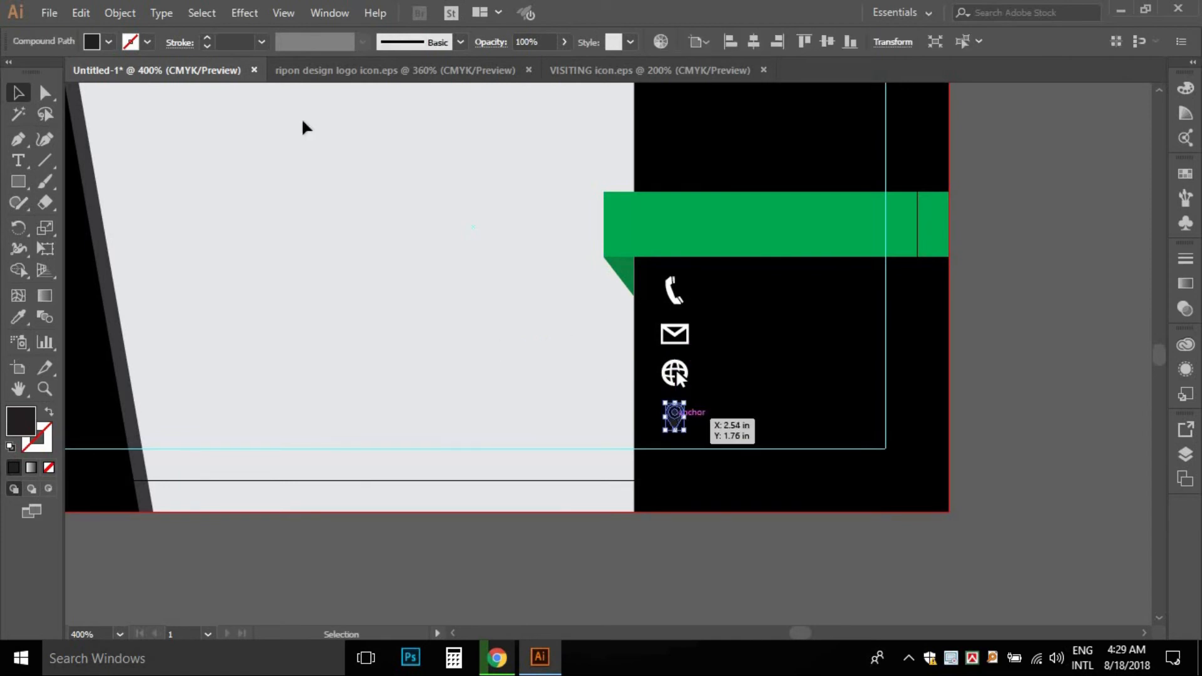
click(109, 42)
click(35, 73)
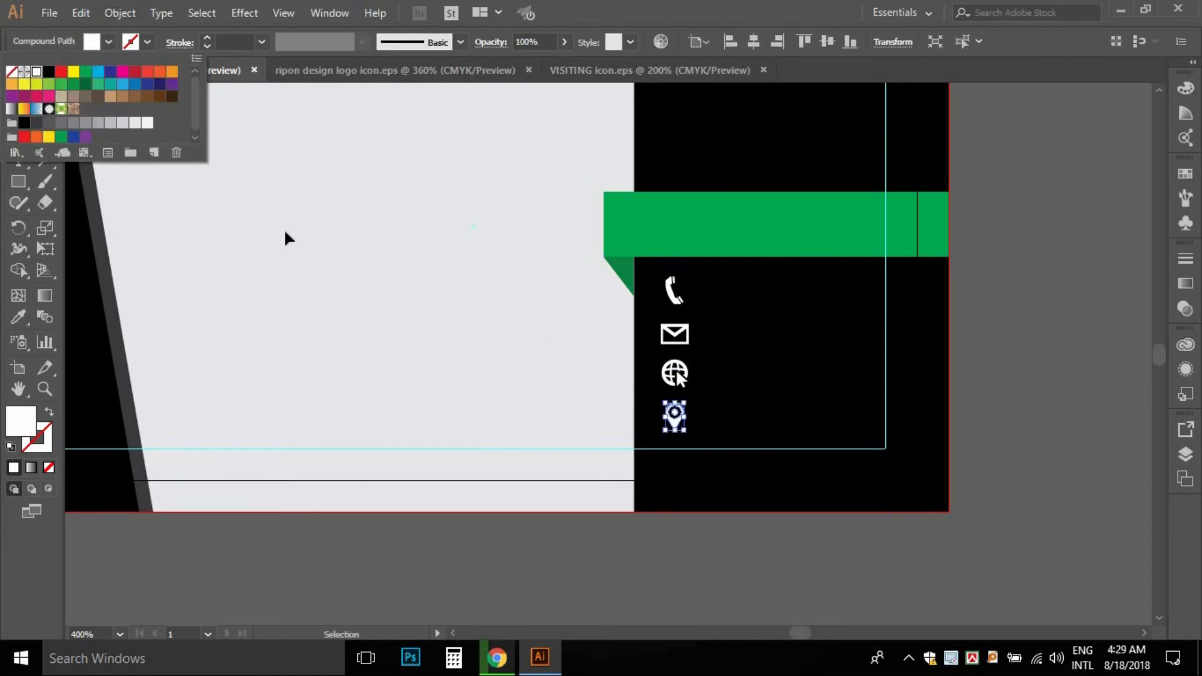
click(368, 295)
drag(619, 340, 470, 316)
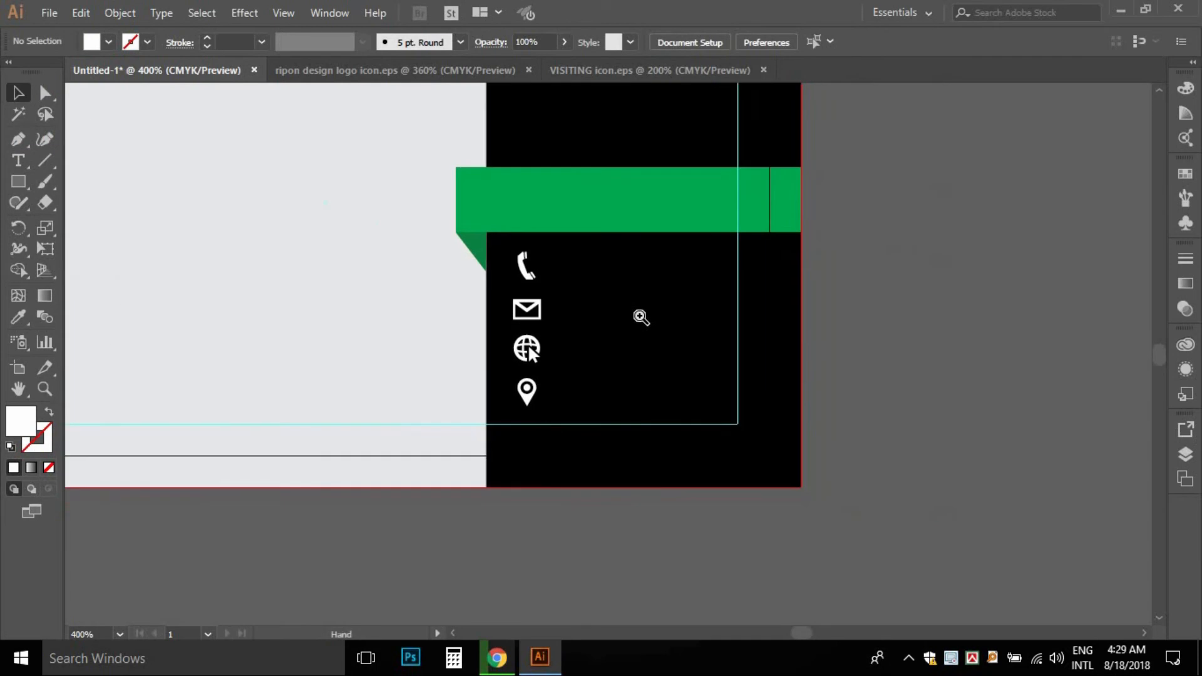
ctrl+click(640, 318)
drag(669, 322, 692, 343)
- Start a text line beside the phone icon in Times New Roman
click(18, 161)
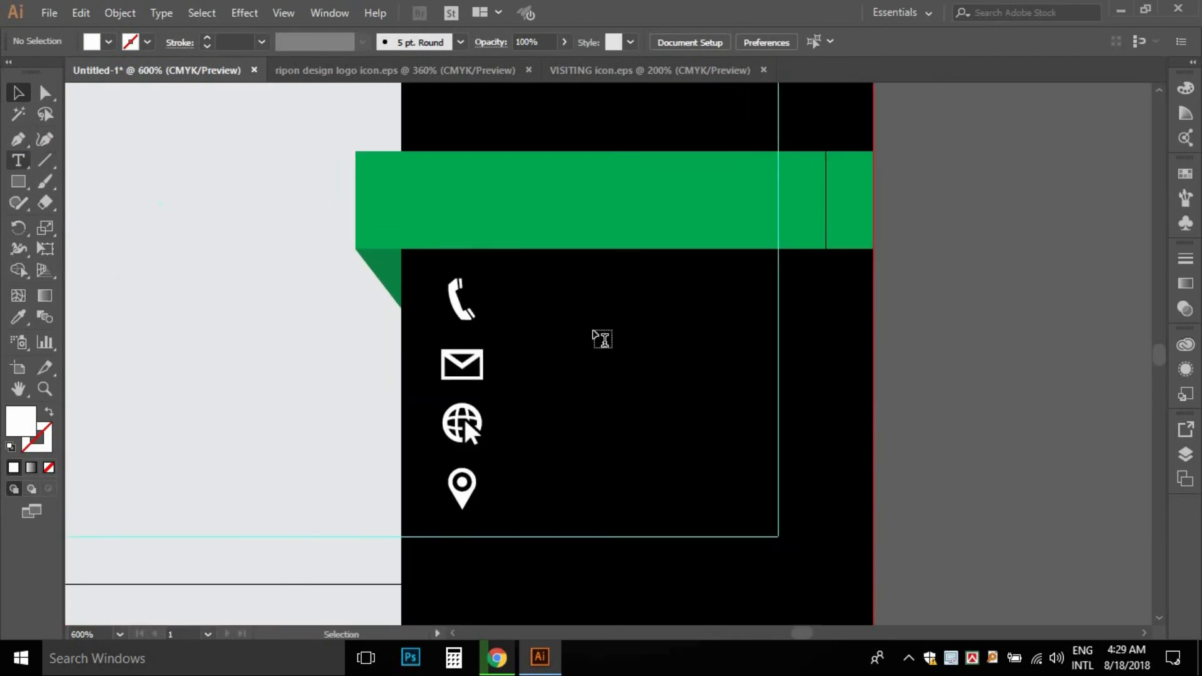
click(532, 306)
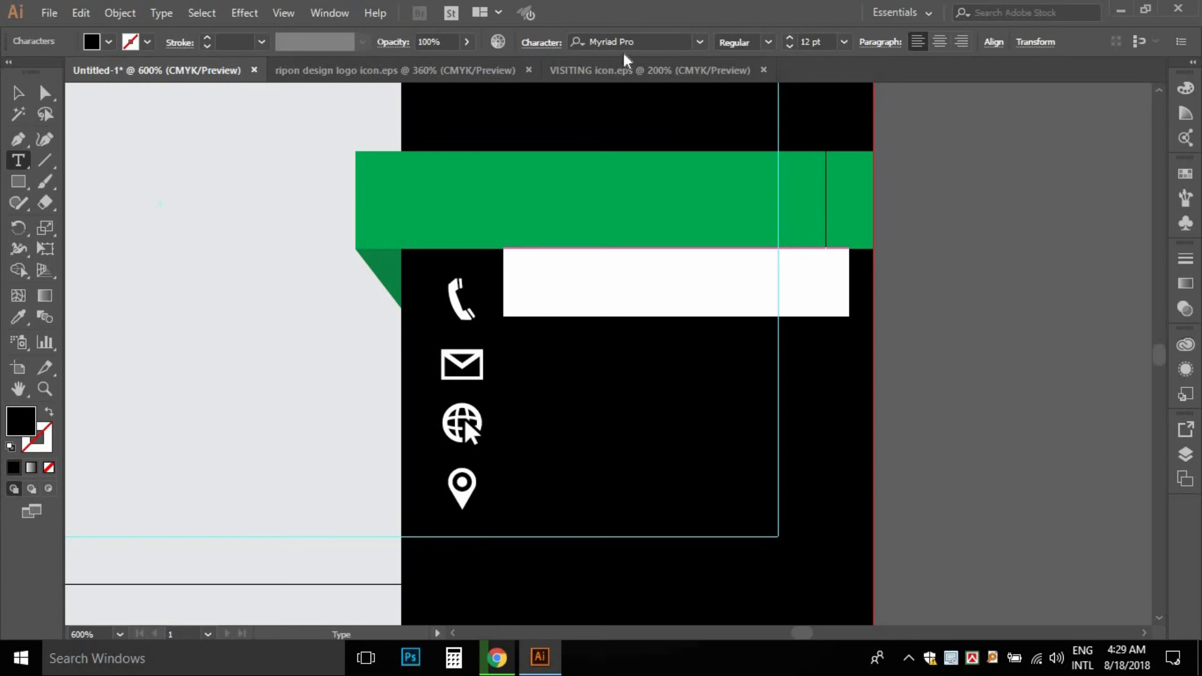
click(636, 40)
text(t)
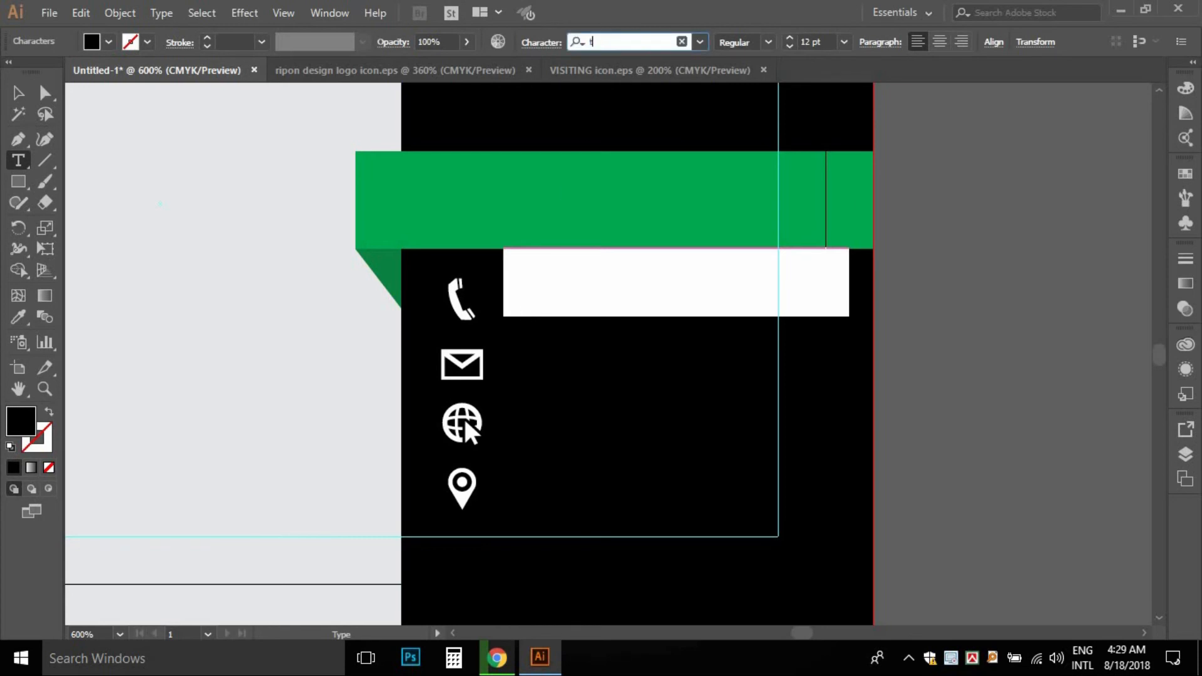
text(ime)
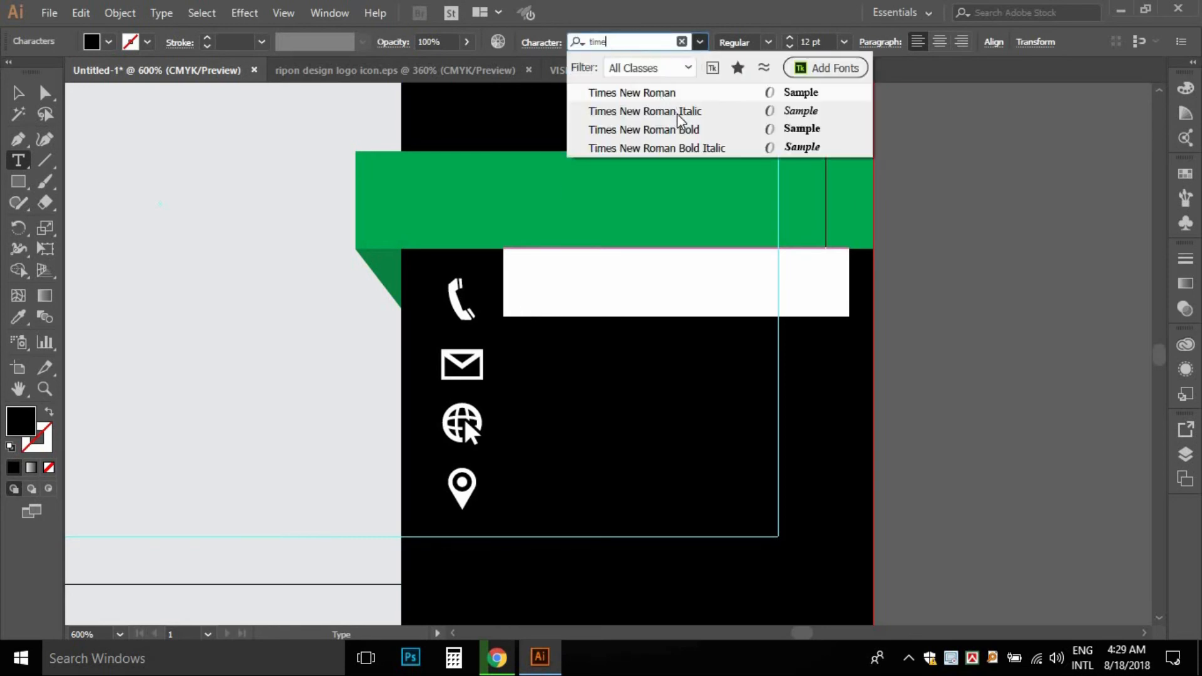
click(682, 94)
- Make the phone text white and set its size to 6 pt
click(573, 303)
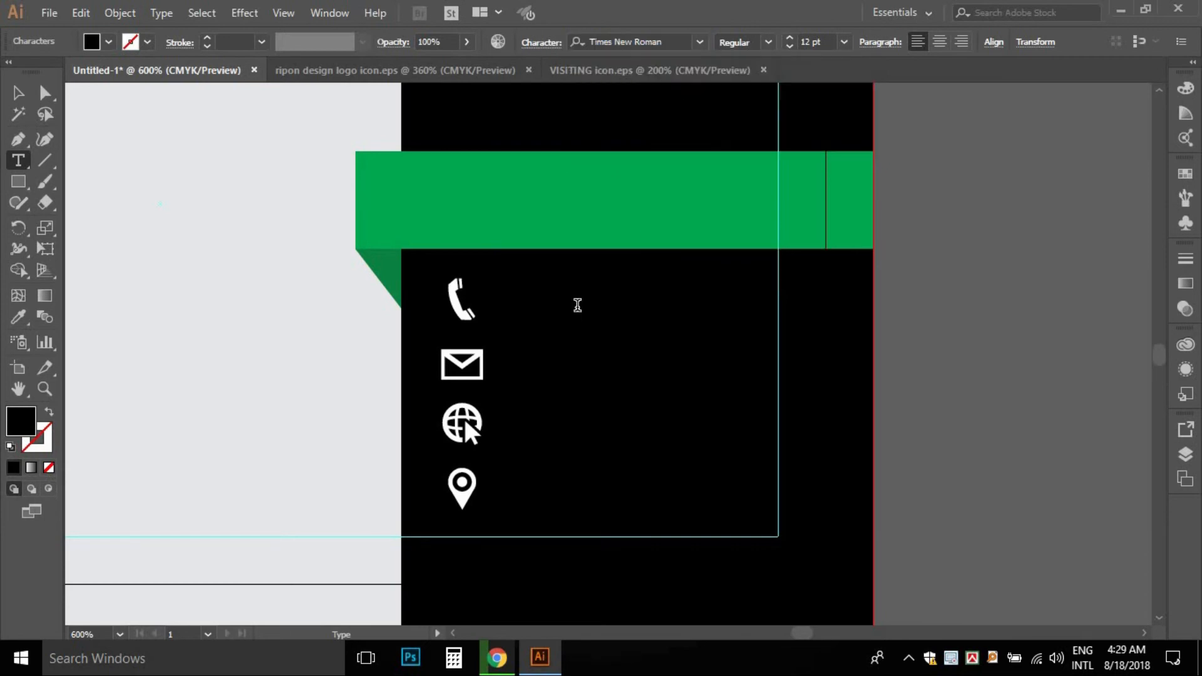
text(01)
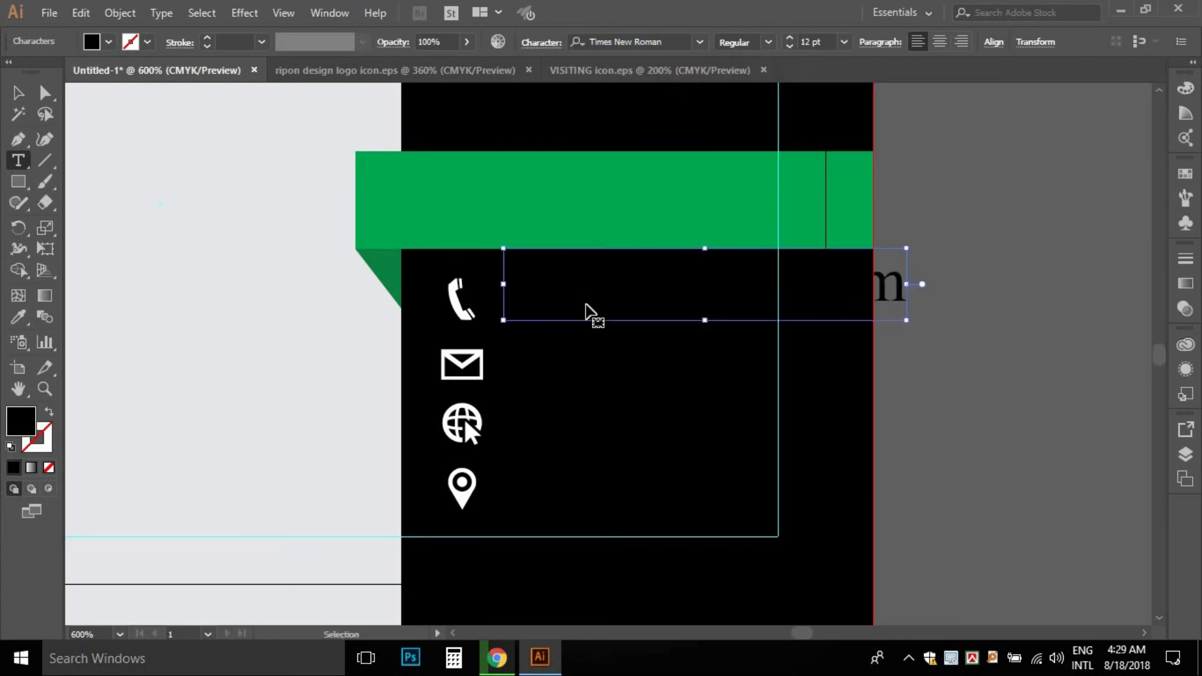
key(ctrl+a)
click(108, 42)
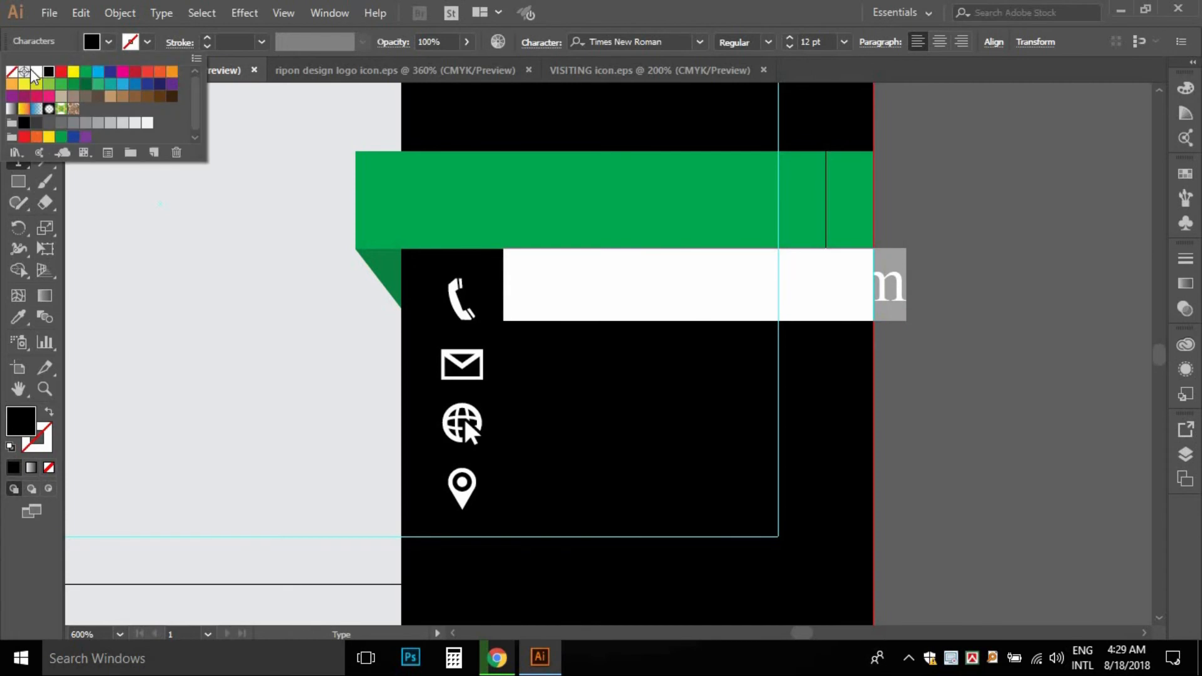
click(36, 71)
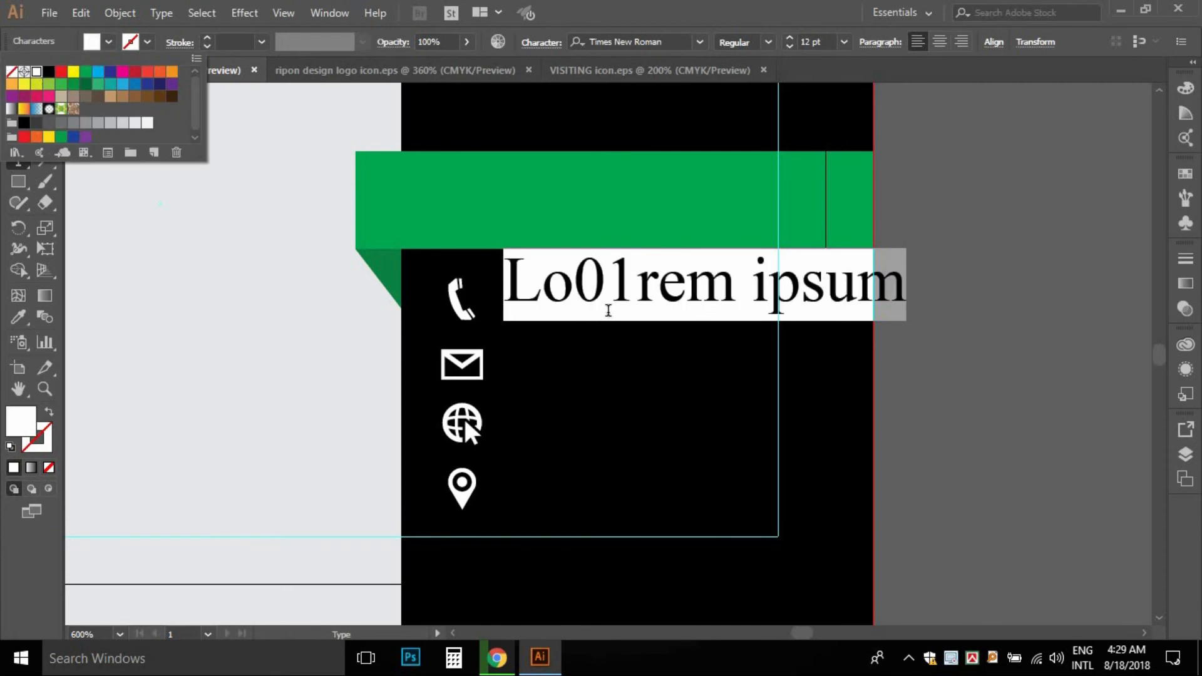
click(598, 285)
text(0)
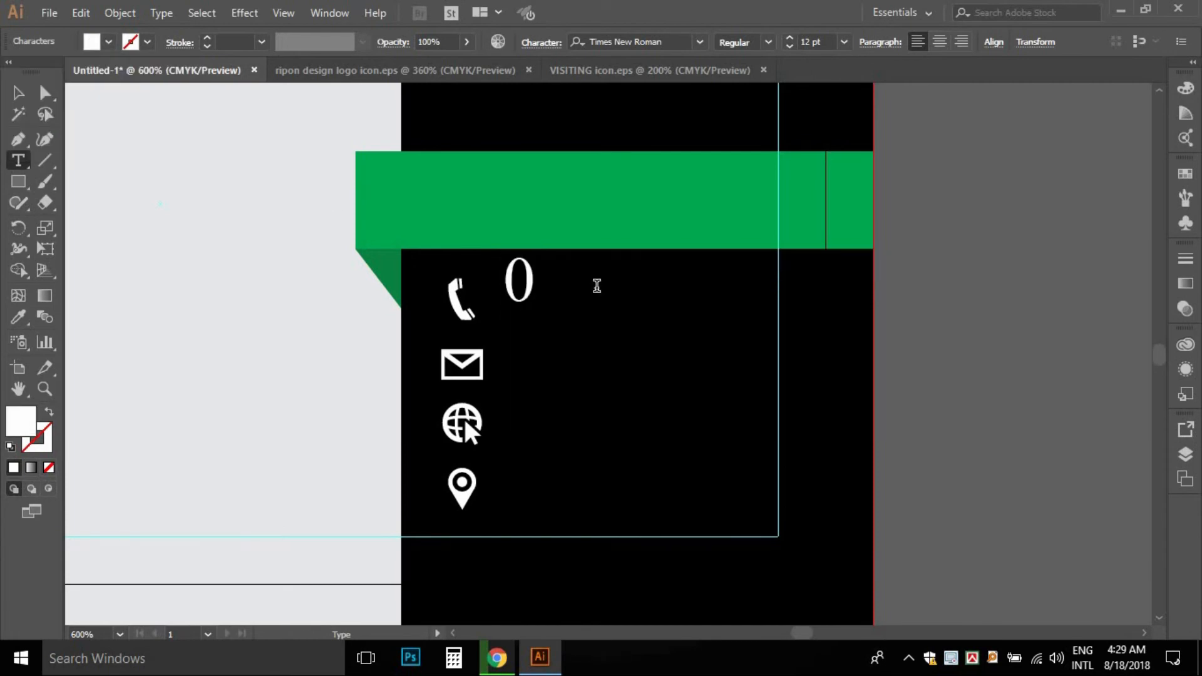
key(Escape)
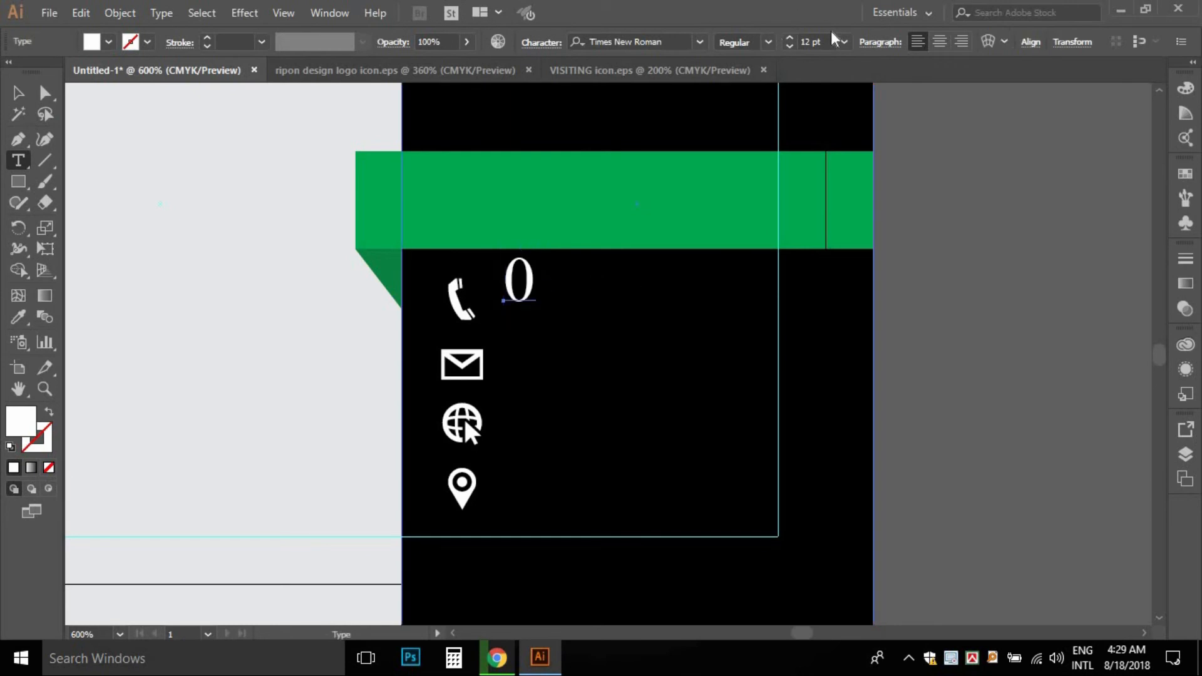
click(807, 41)
text(6)
key(Return)
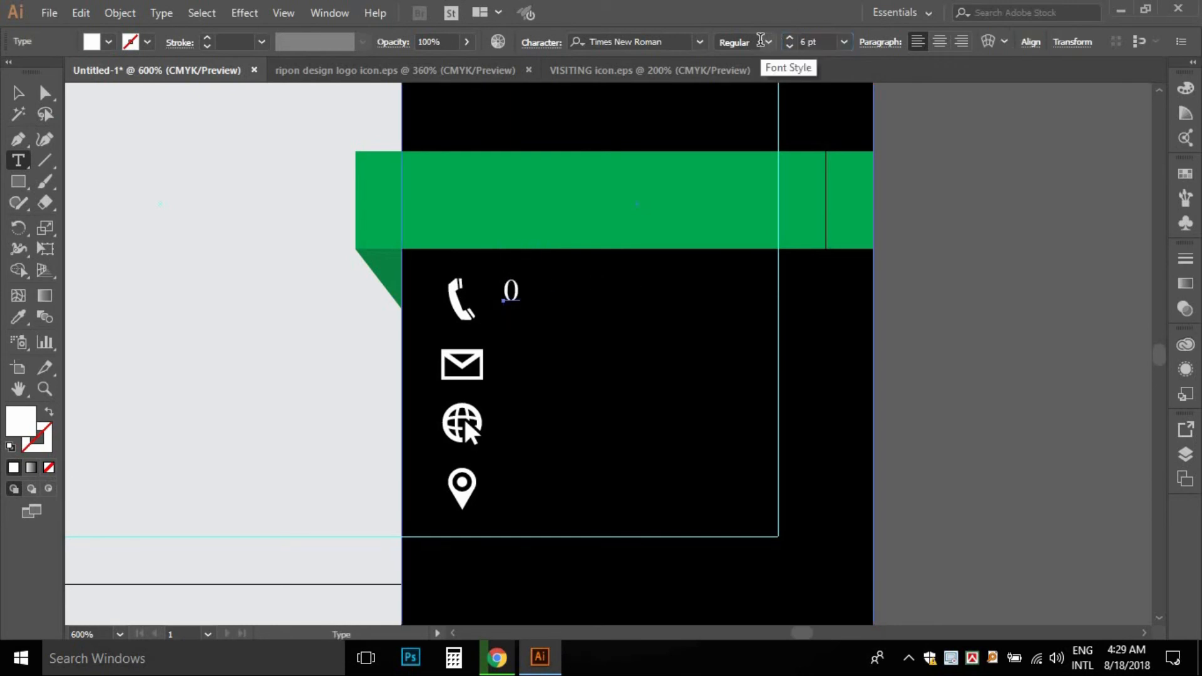
click(516, 282)
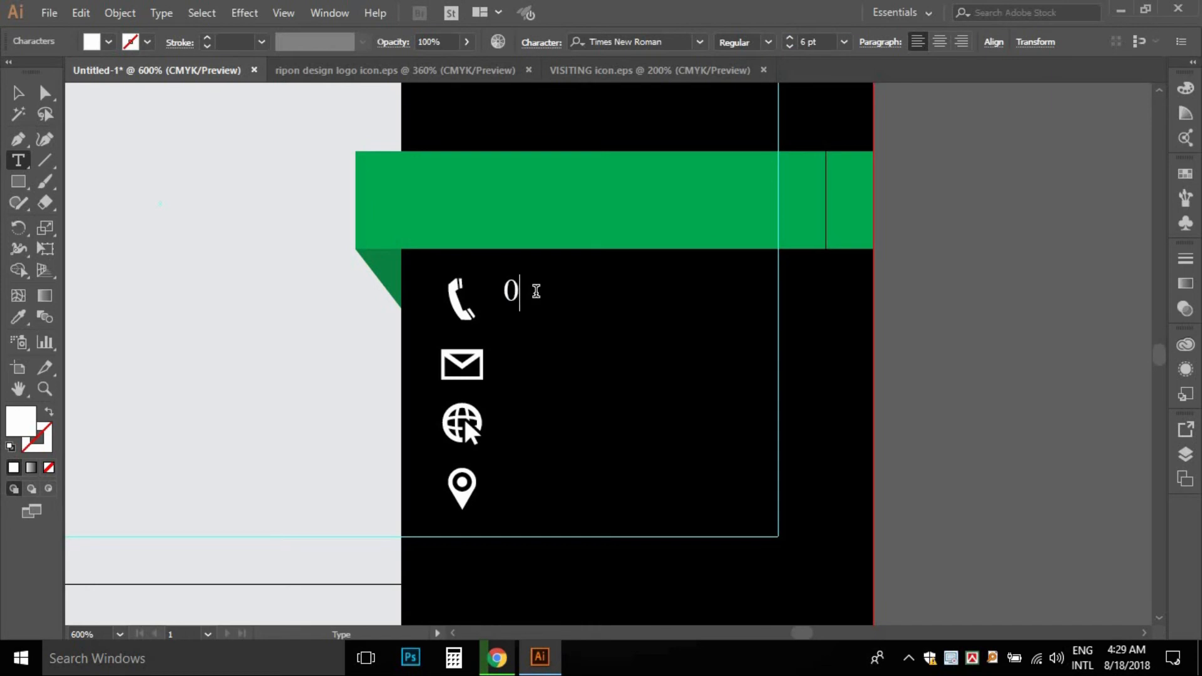
text(88 01)
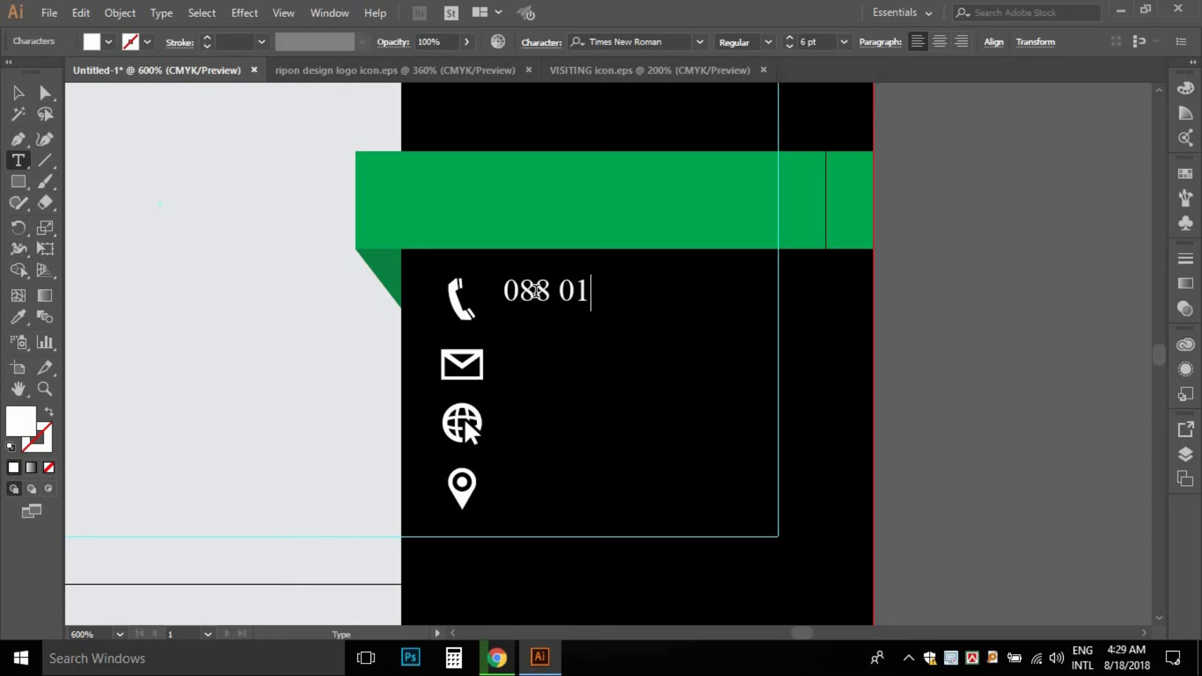
text(23456789)
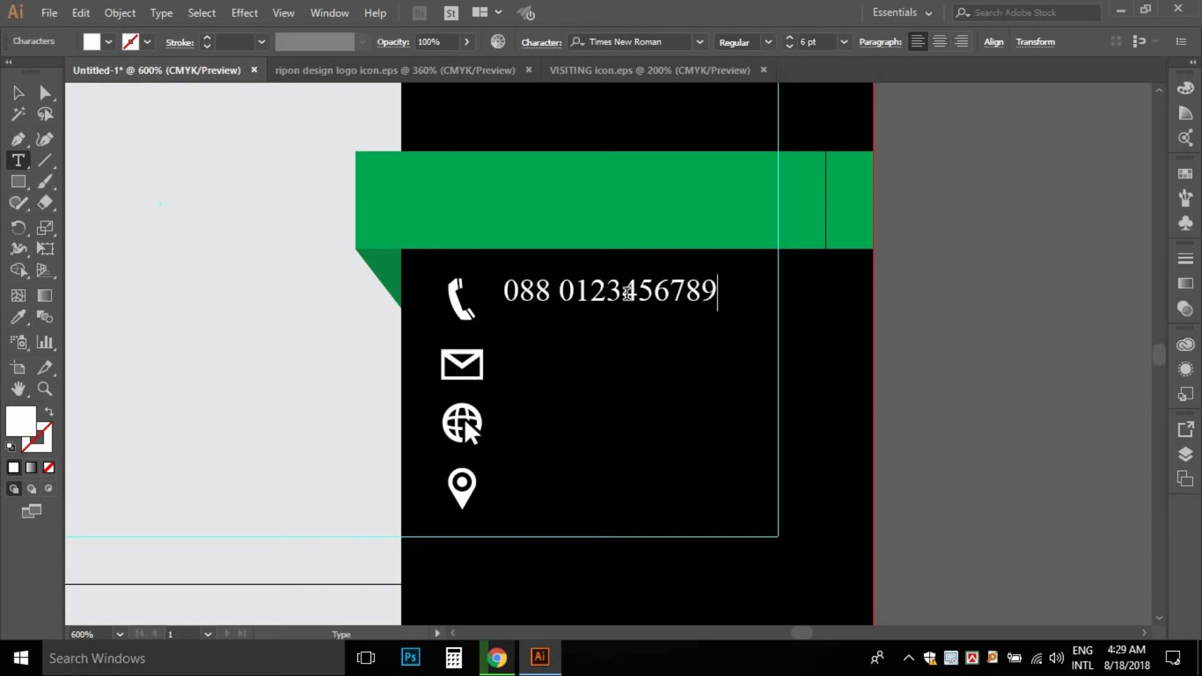
click(626, 293)
text(-)
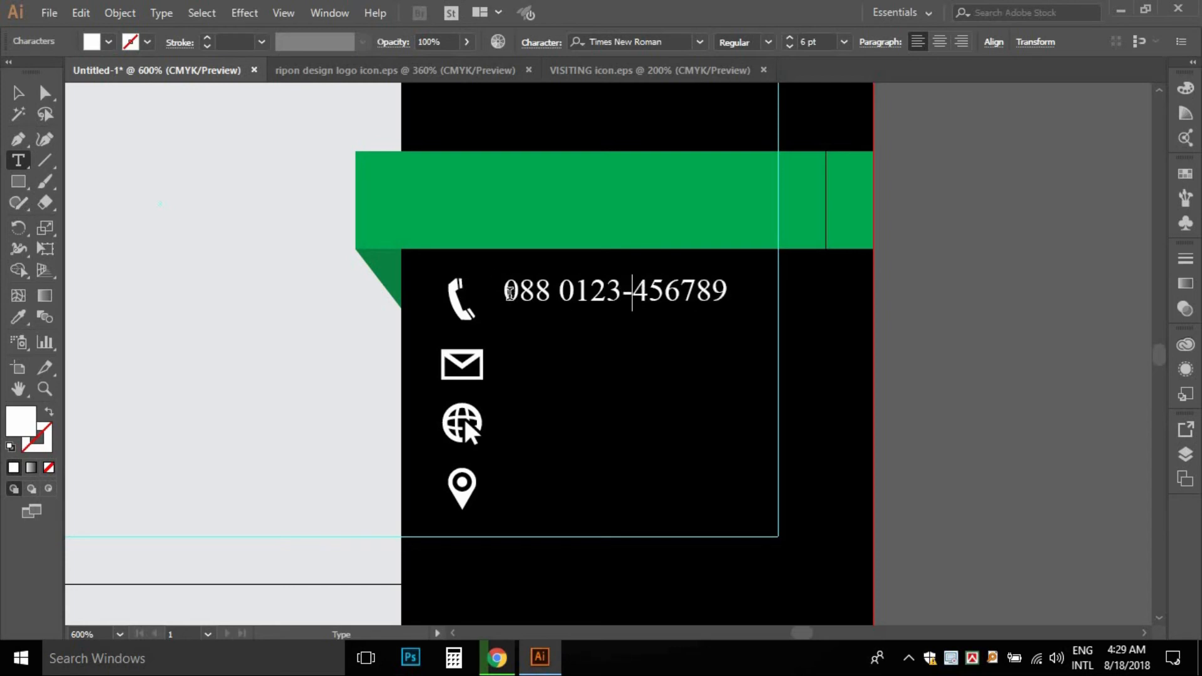
click(506, 295)
text(+)
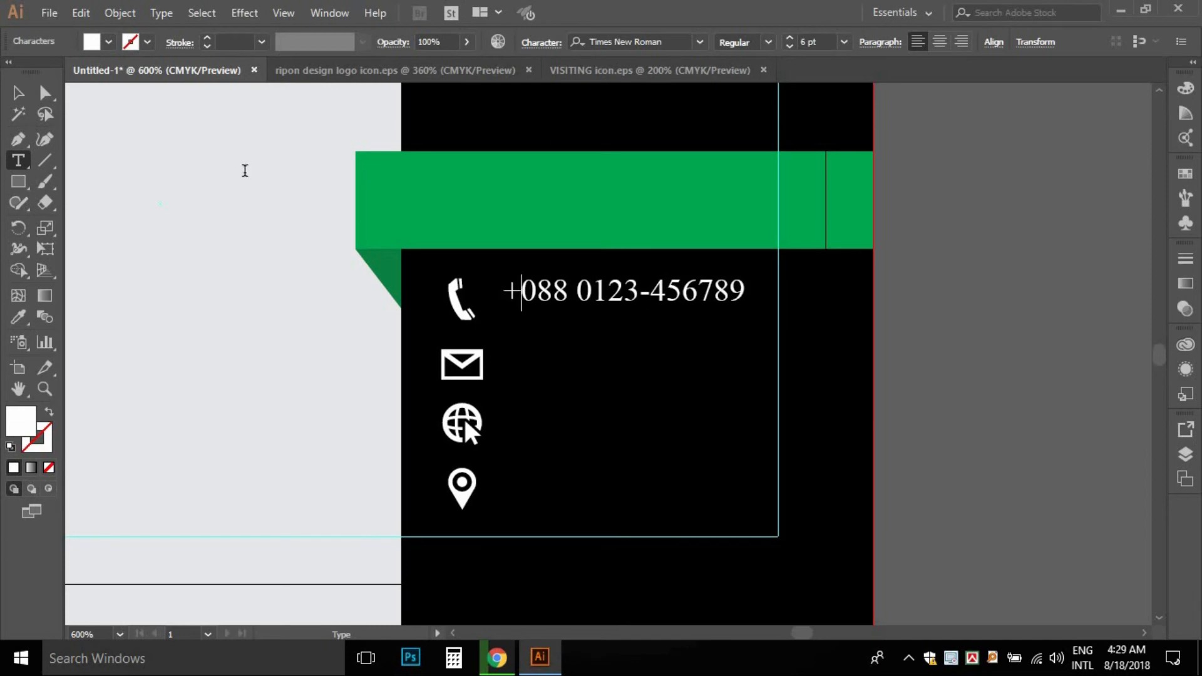
click(18, 92)
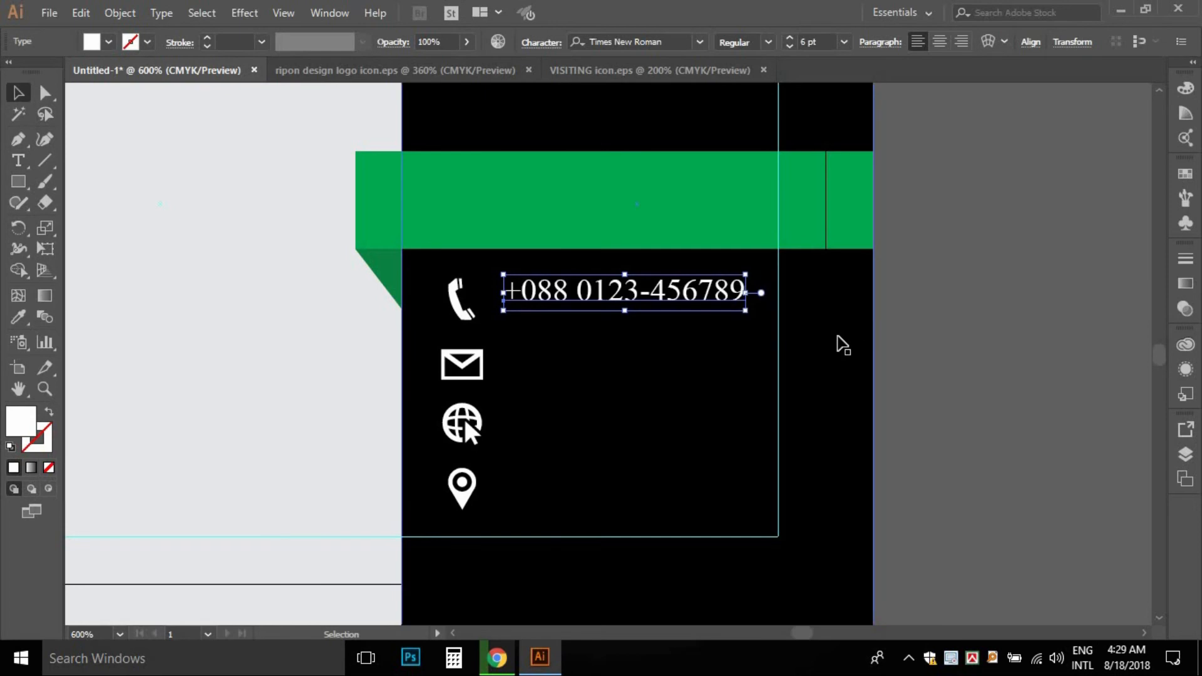
key(Down)
key(Down)
click(952, 333)
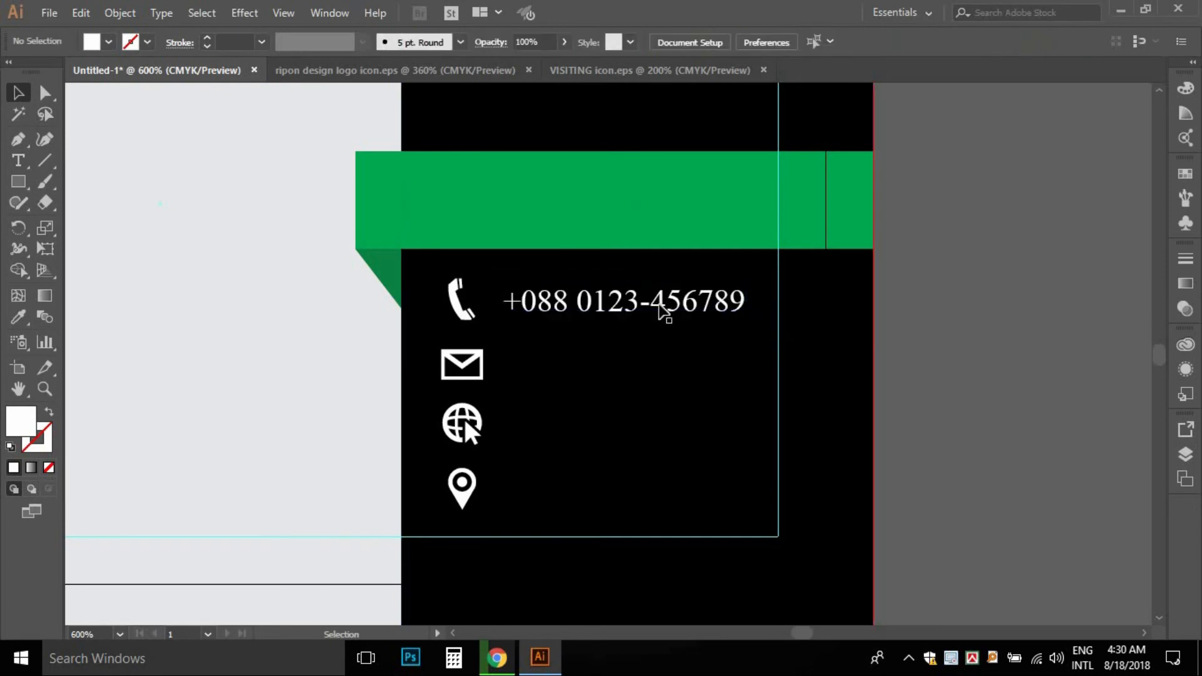
- Duplicate the phone number line below it as a second phone number
drag(588, 313, 587, 361)
key(Down)
click(921, 306)
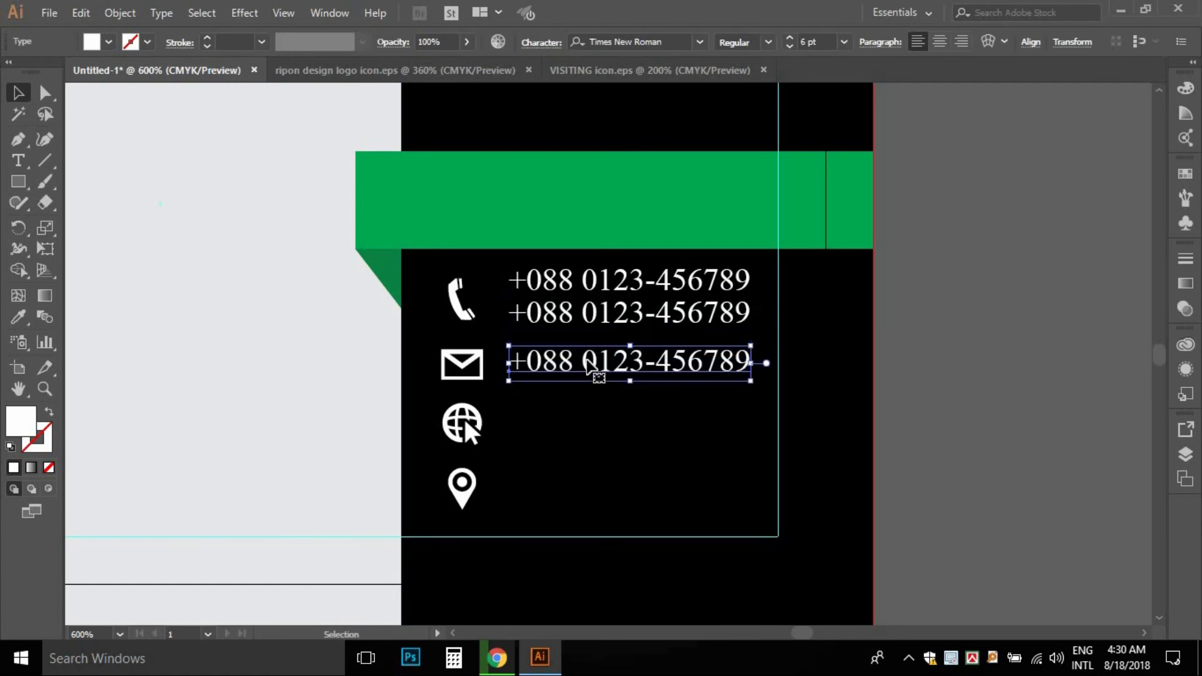
- Retype the third line as a sample Gmail address aligned beside the envelope icon
key(Down)
key(t)
click(626, 384)
key(ctrl+a)
text(yout)
key(BackSpace)
text(rmail@gmailcom)
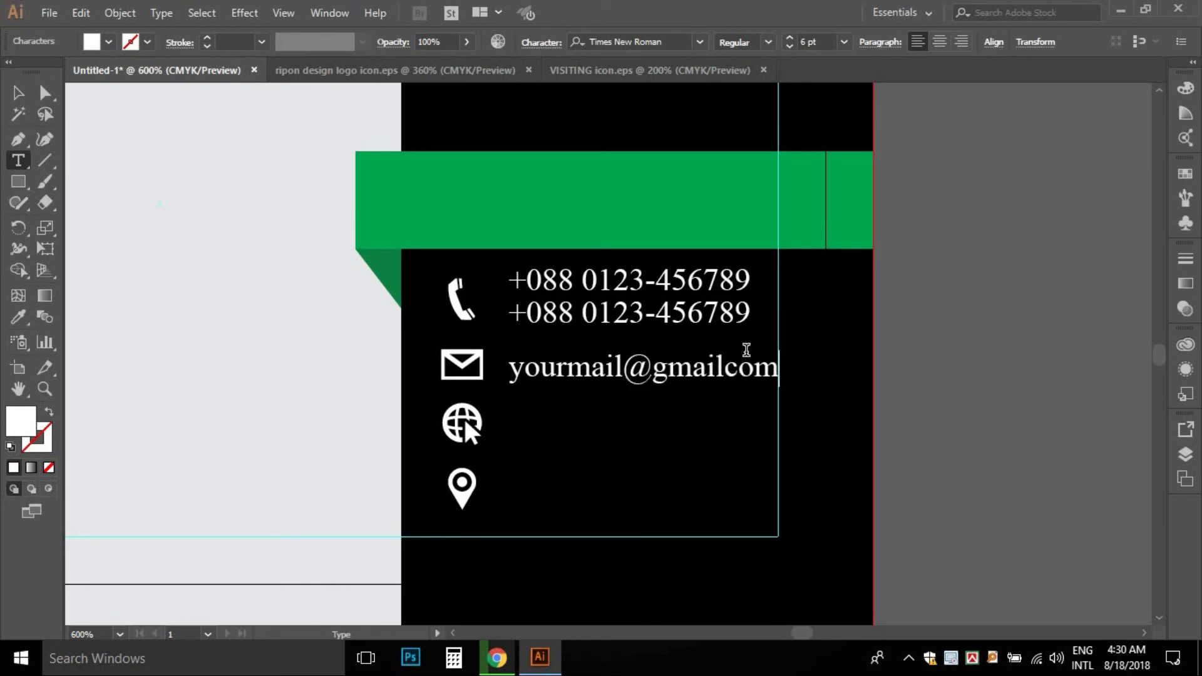
text(.)
click(17, 93)
key(Left)
key(Left)
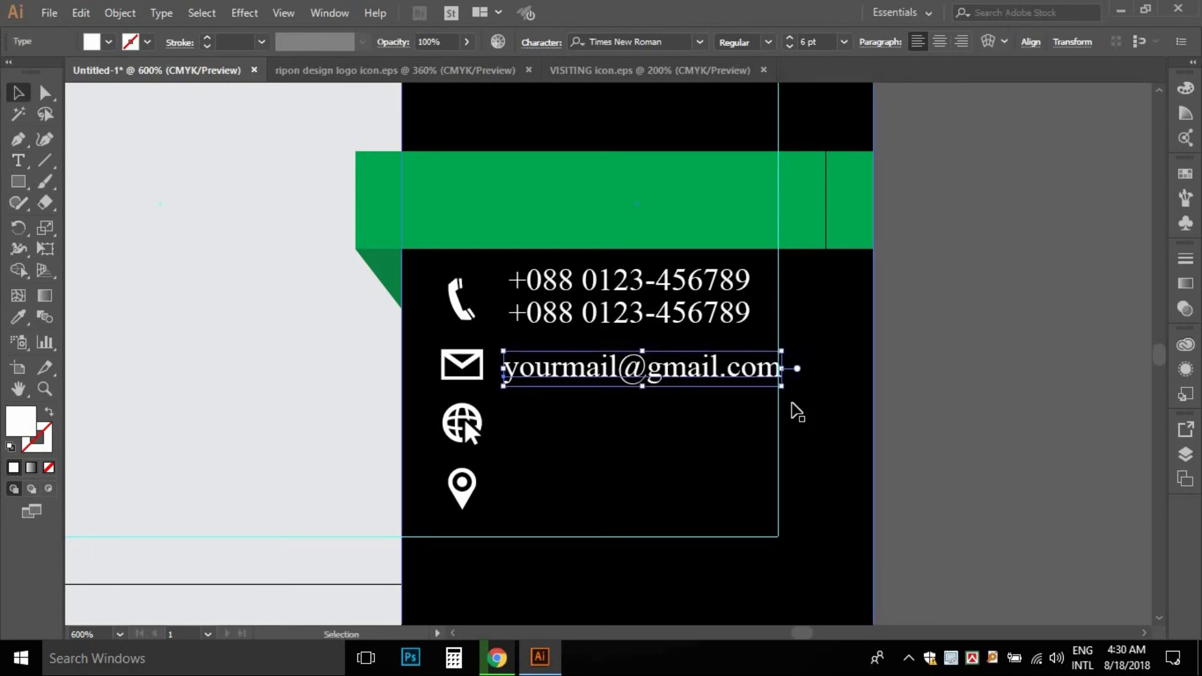
click(940, 417)
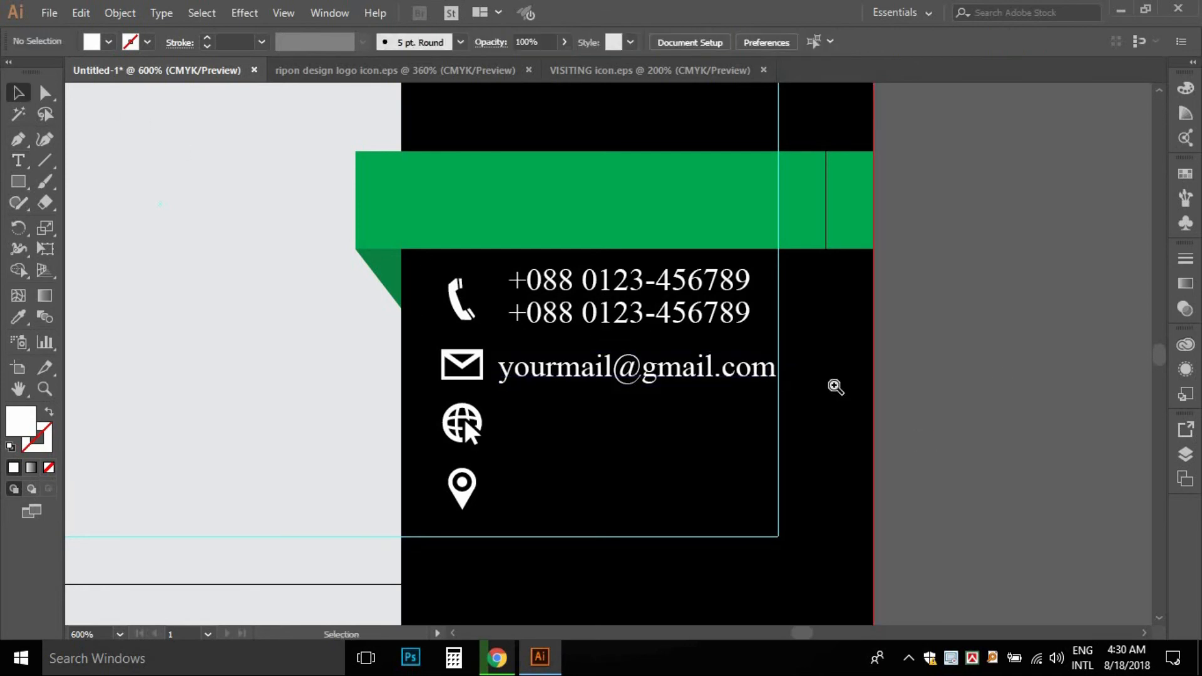
- Copy the email line down beside the globe and retype it as a www website address ending in .com
scroll(859, 397, left, 2)
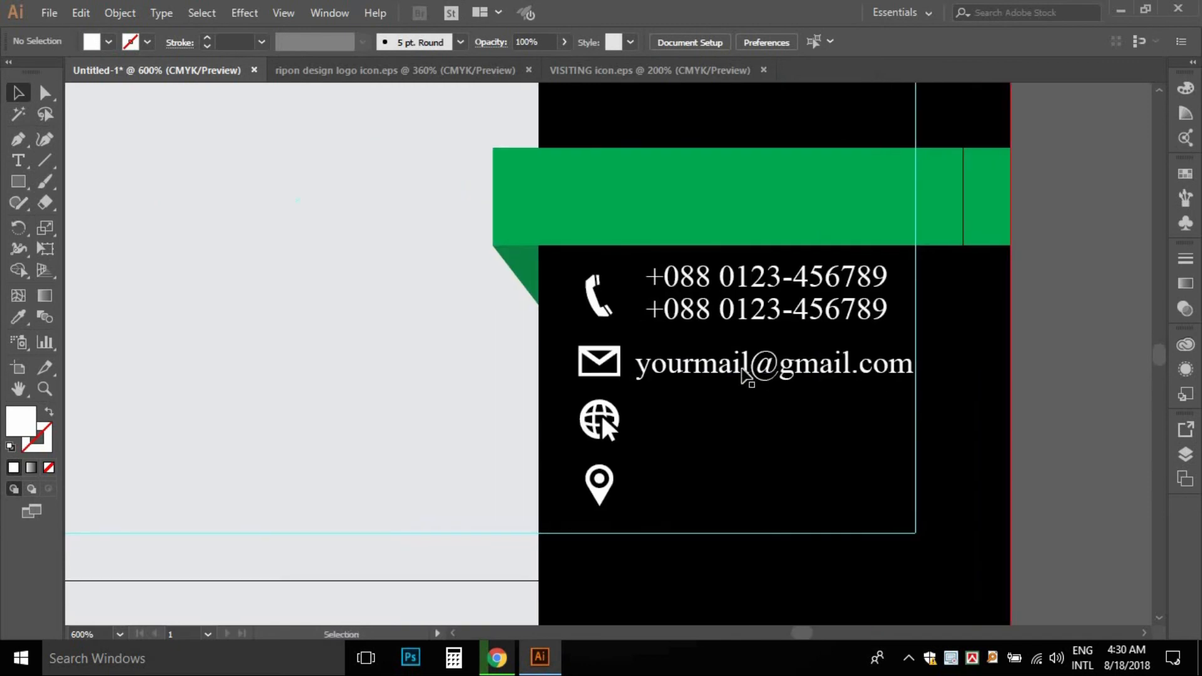
click(669, 375)
drag(664, 396, 671, 435)
key(t)
double_click(718, 442)
text(www.g)
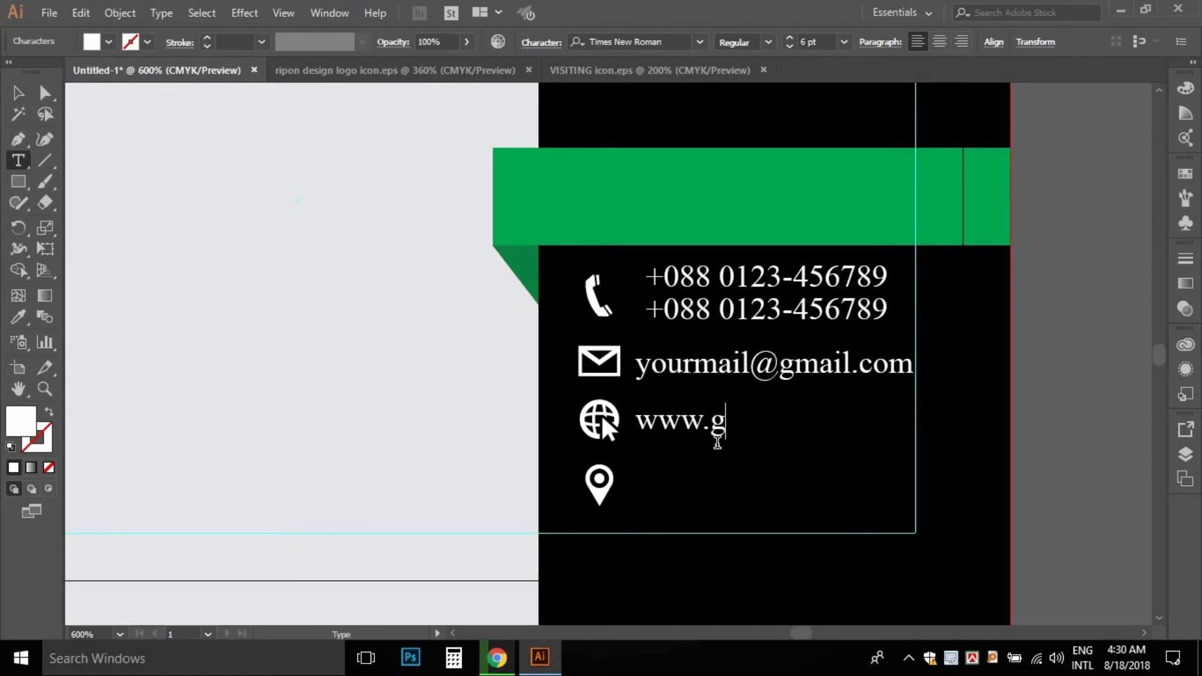
key(BackSpace)
text(yourwebsite)
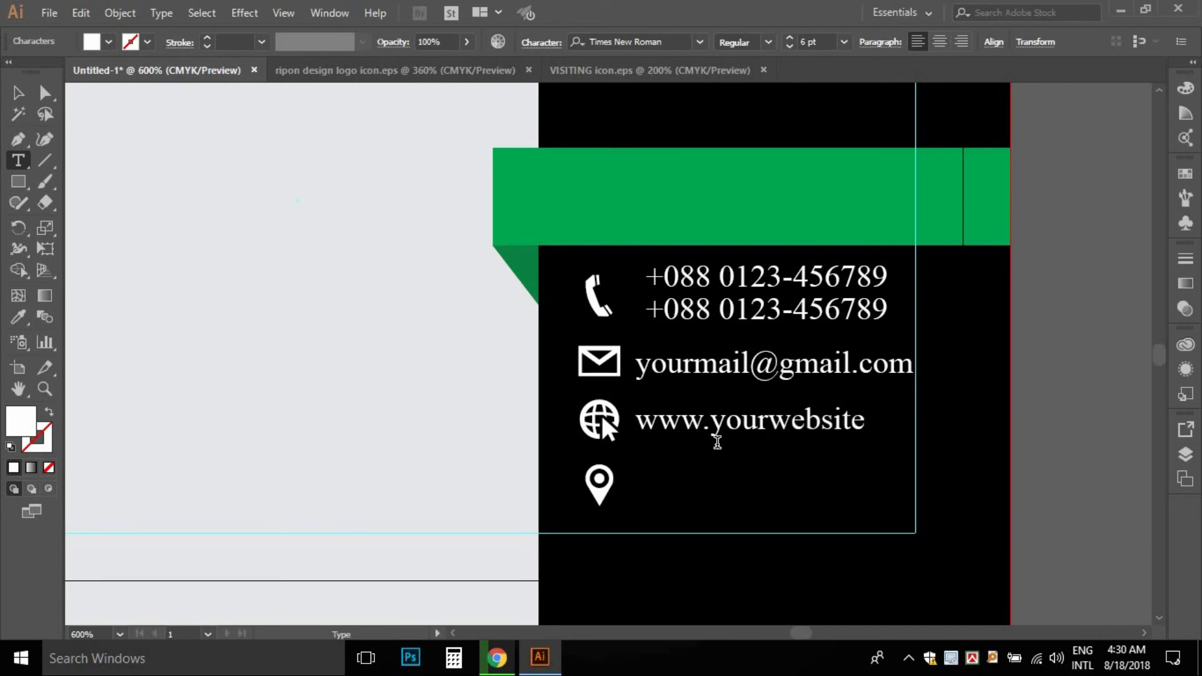
key(BackSpace)
key(BackSpace)
key(BackSpace)
key(BackSpace)
text(.com)
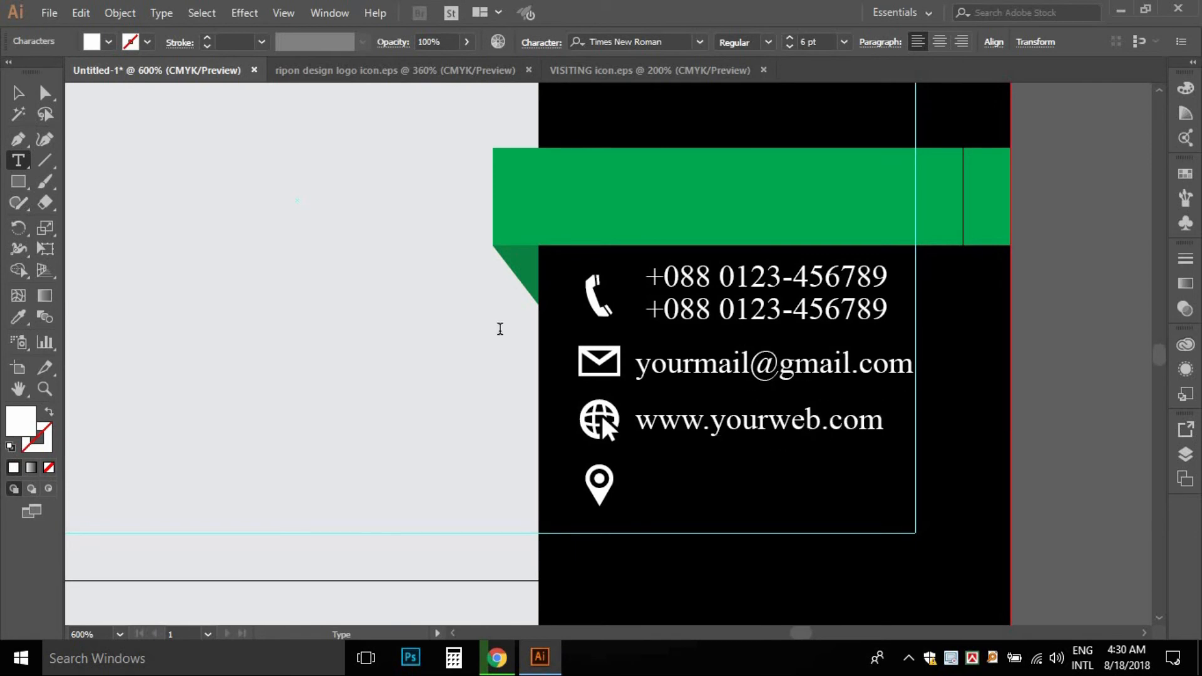
- Duplicate the web line below and replace it with the two-line address beside the location pin
click(18, 93)
click(832, 469)
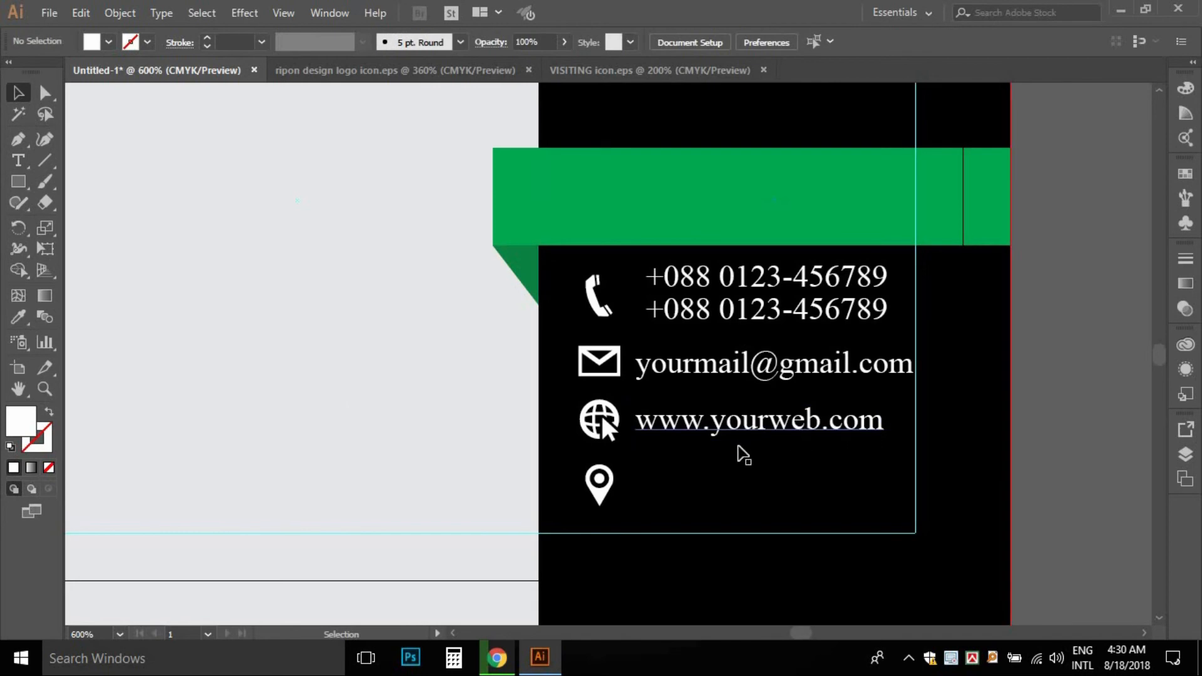
drag(718, 425, 714, 495)
key(t)
triple_click(763, 492)
text(P)
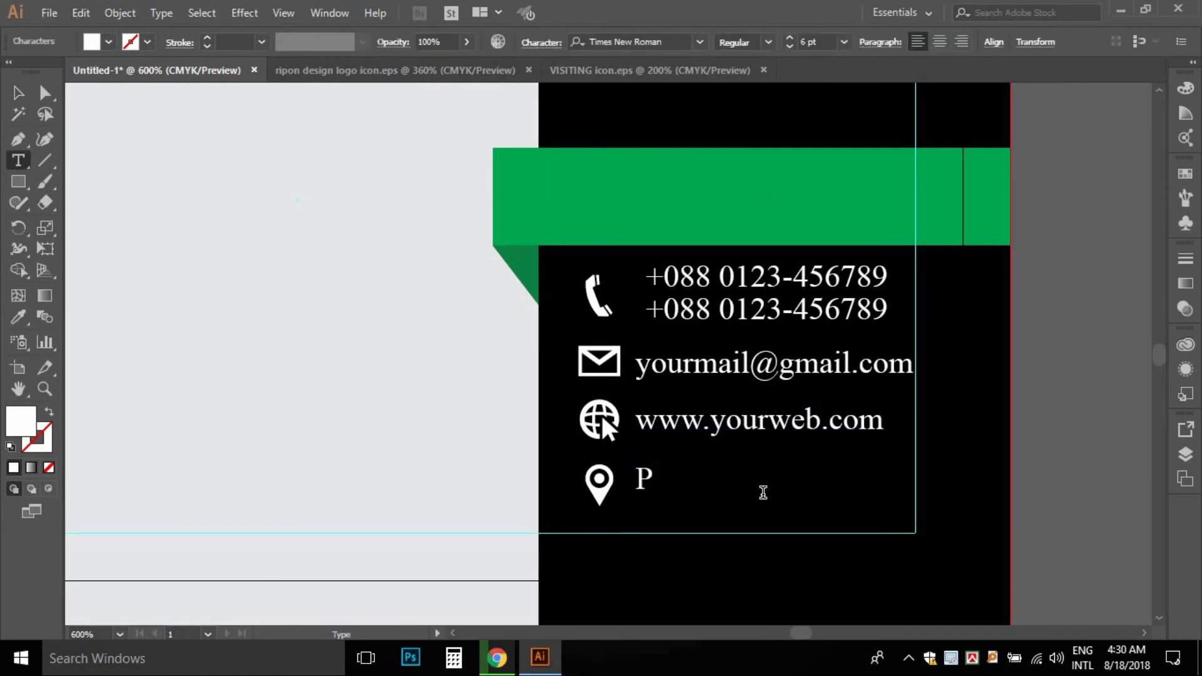
text(anghs)
key(BackSpace)
key(BackSpace)
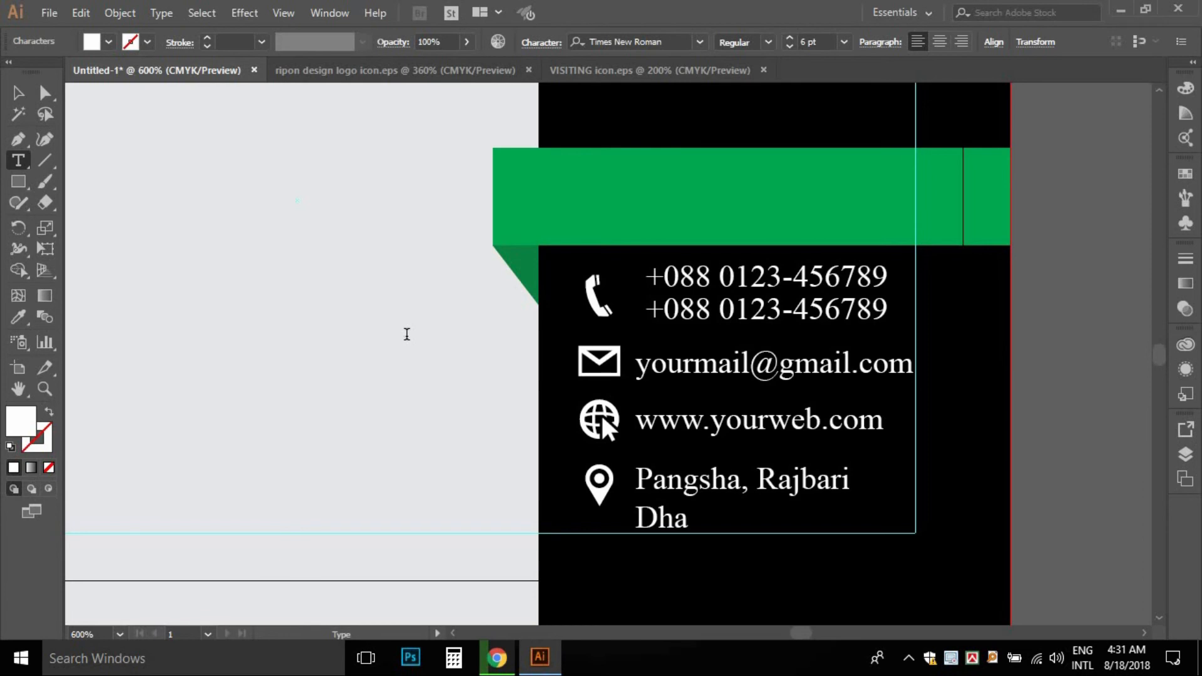
text(00)
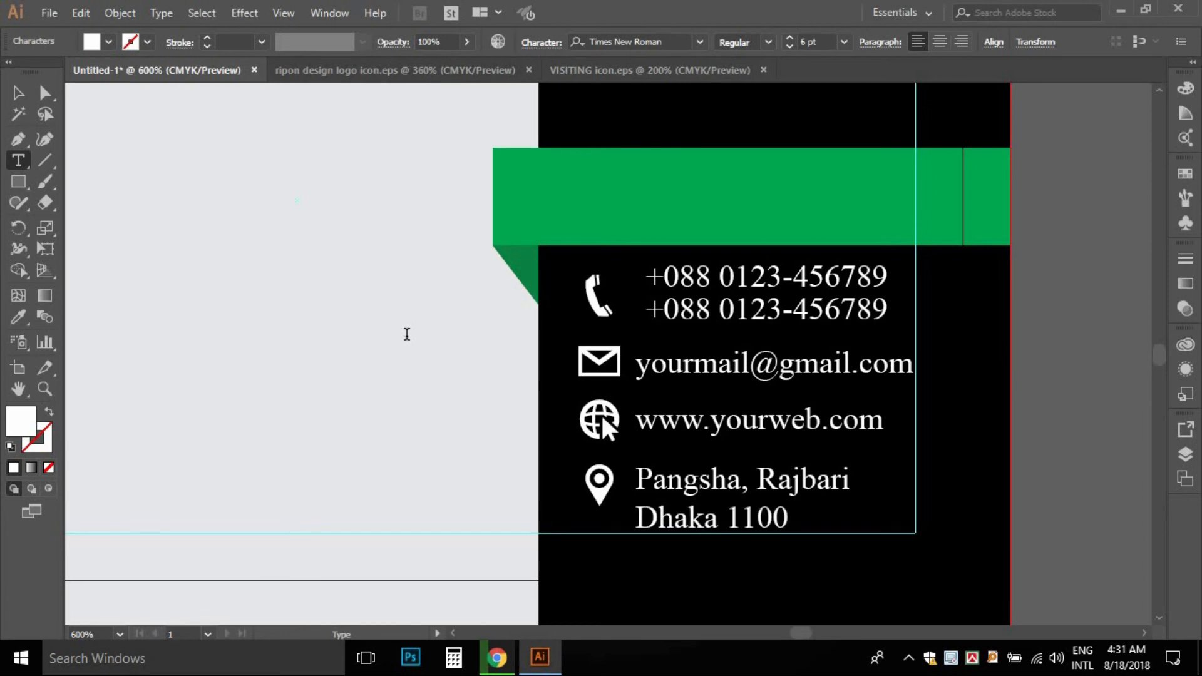
key(Escape)
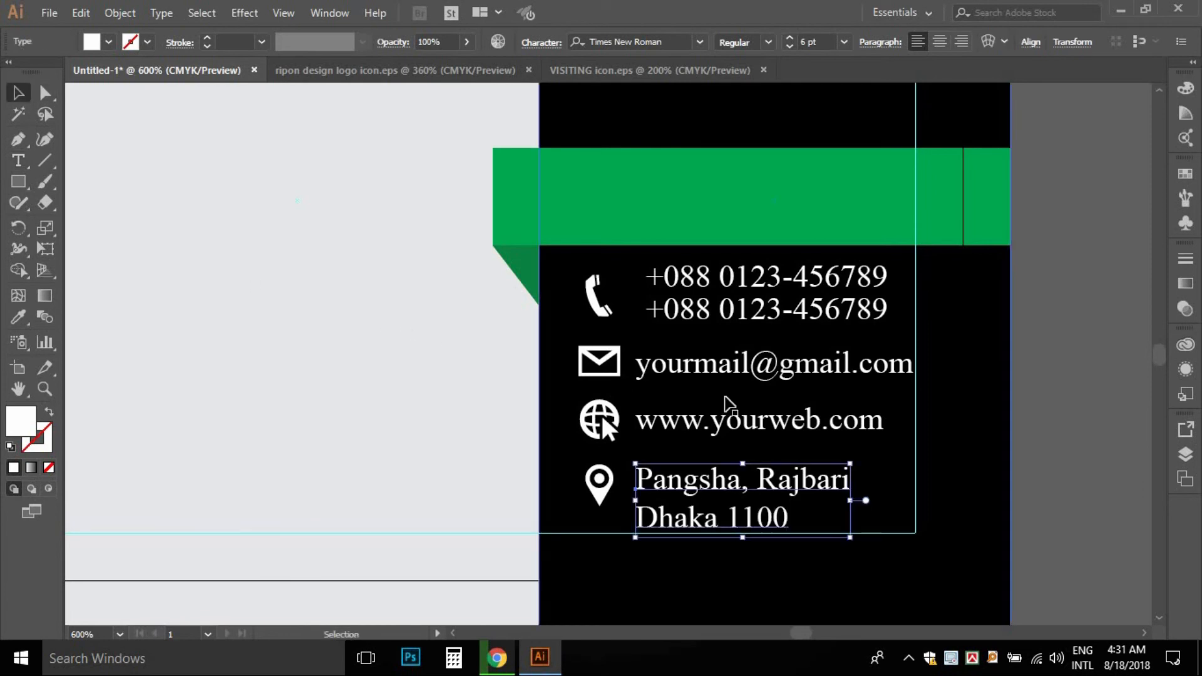
key(Up)
key(Right)
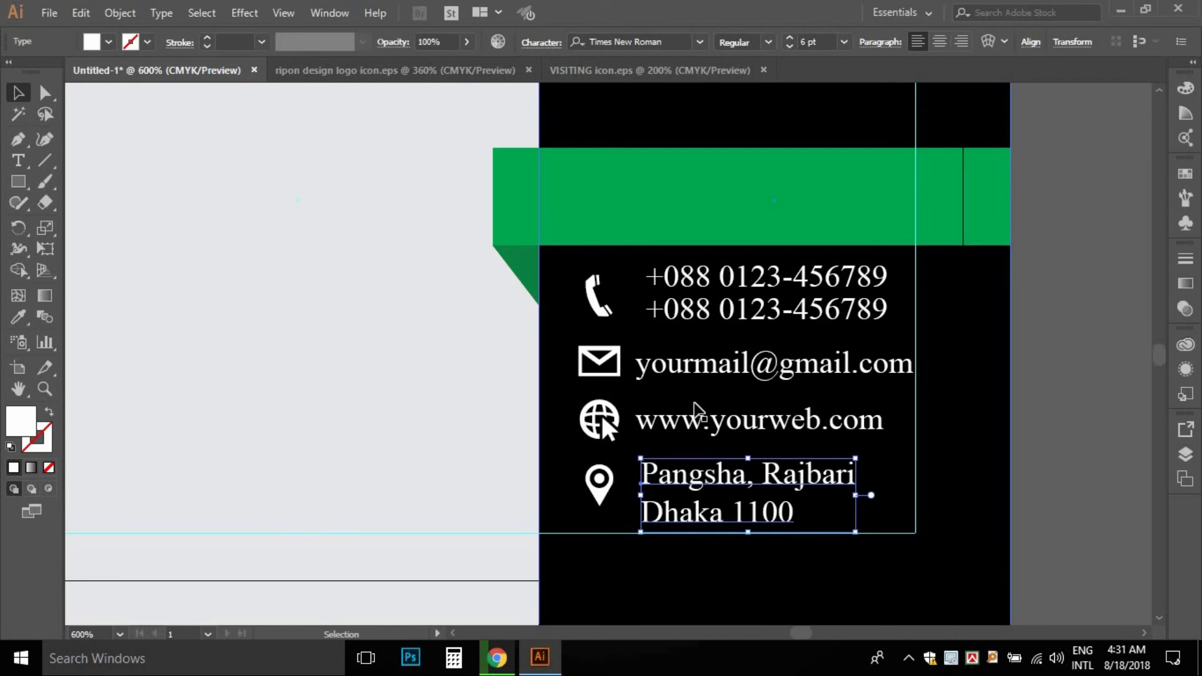
click(403, 402)
- Copy the email line up onto the green ribbon
ctrl+alt+click(689, 375)
drag(574, 371, 720, 419)
click(794, 488)
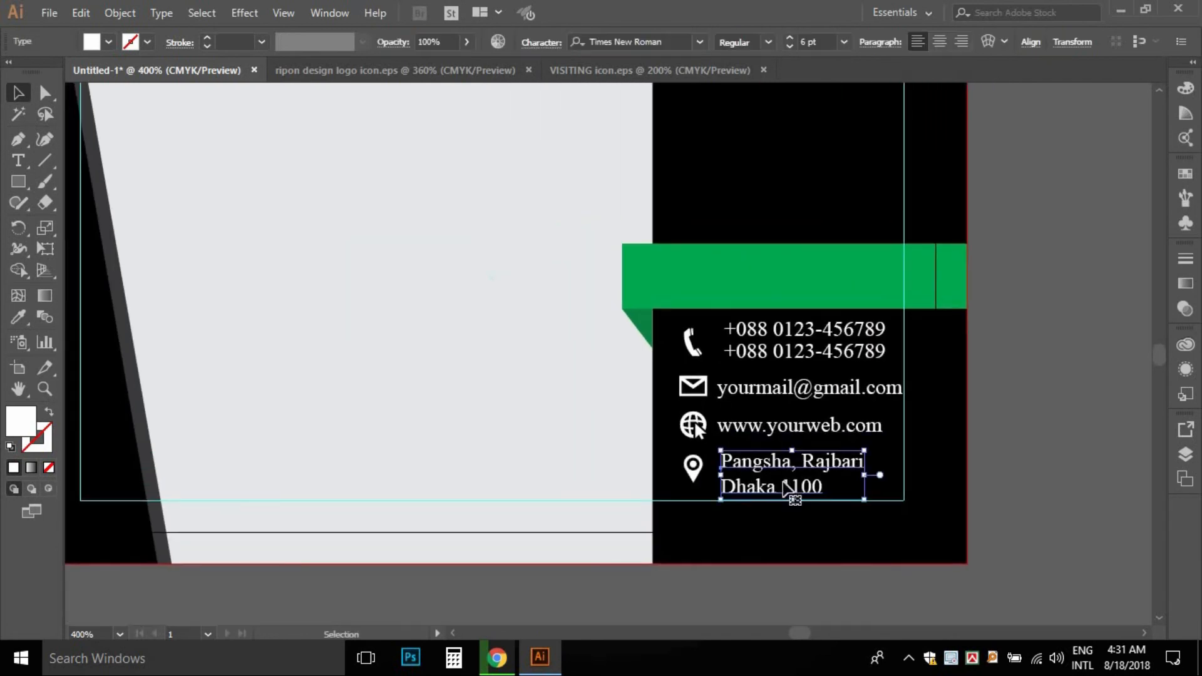
drag(792, 499, 784, 493)
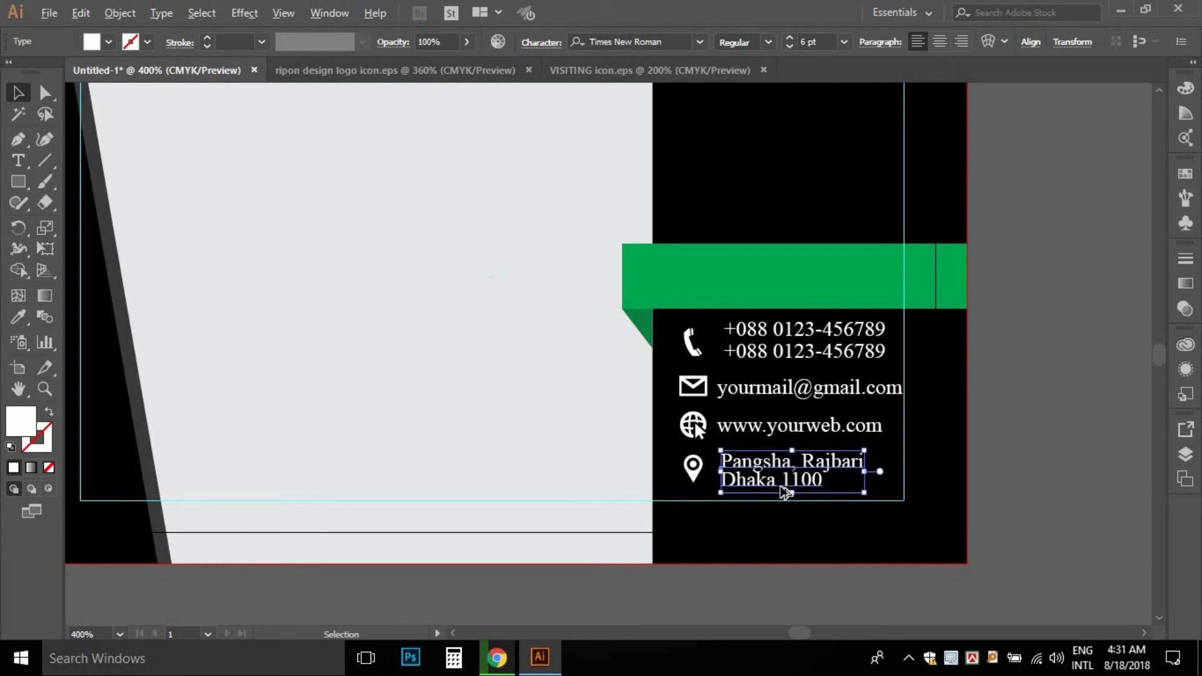
key(alt+Down)
click(443, 388)
ctrl+alt+click(760, 425)
drag(751, 352, 828, 417)
ctrl+click(877, 358)
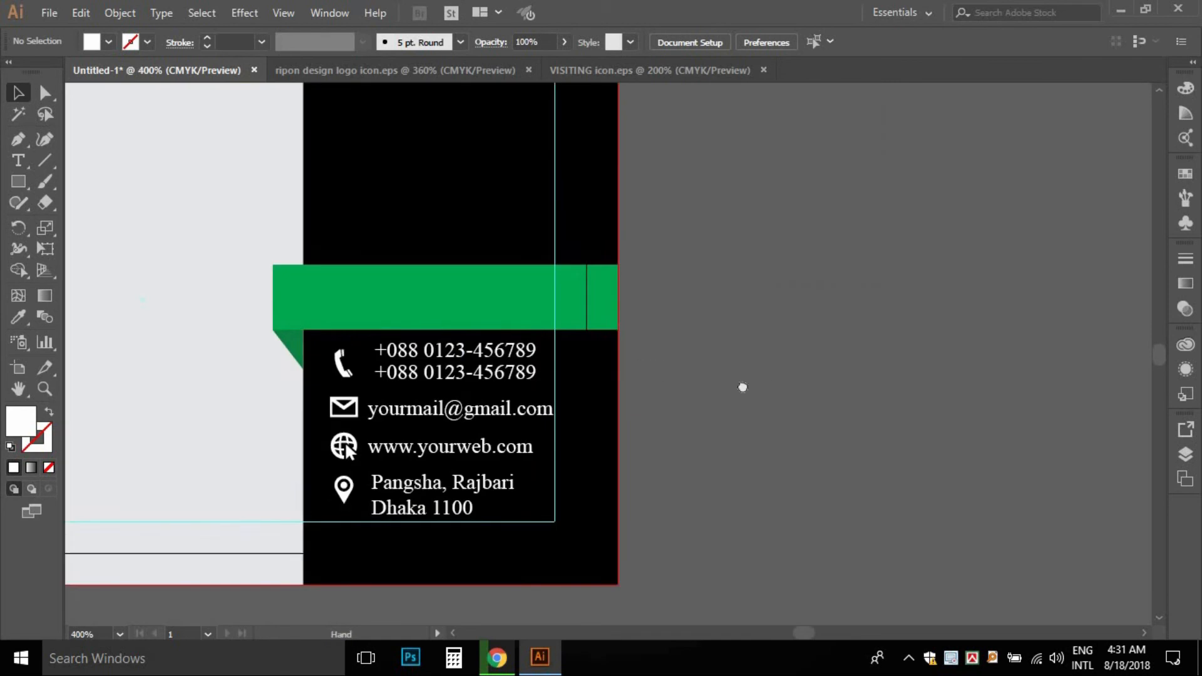
drag(657, 369, 786, 398)
drag(589, 432, 598, 300)
- Replace the copied email text on the green ribbon with the cardholder's name
ctrl+click(633, 328)
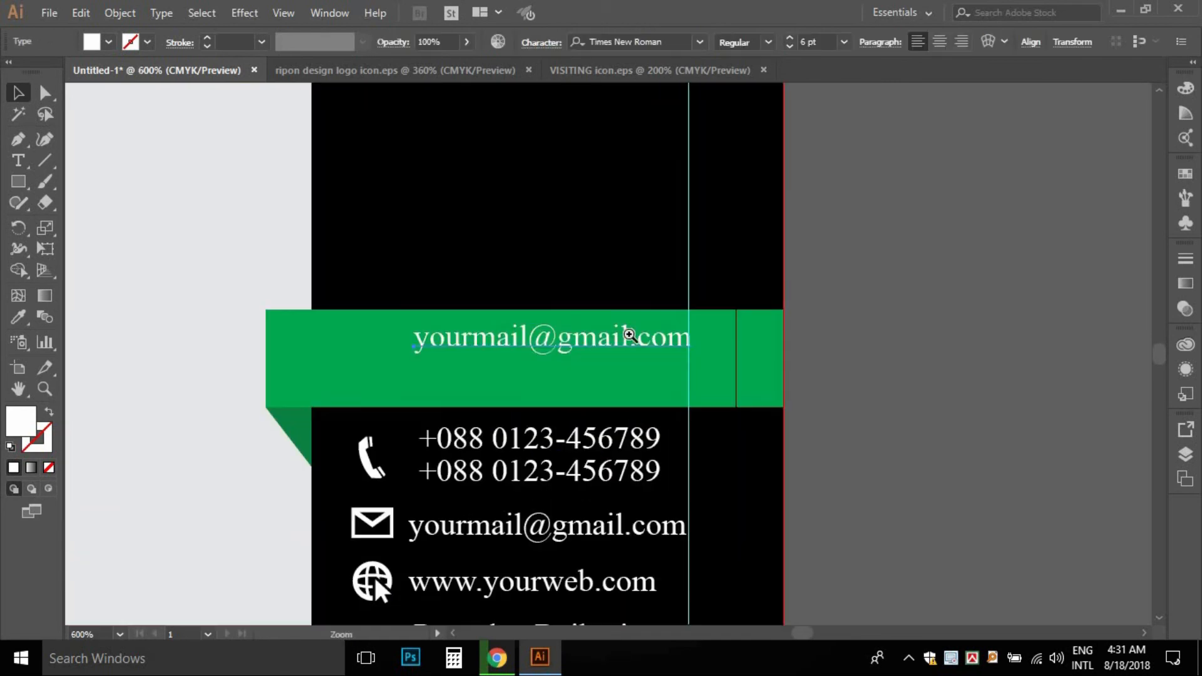
ctrl+click(524, 352)
key(t)
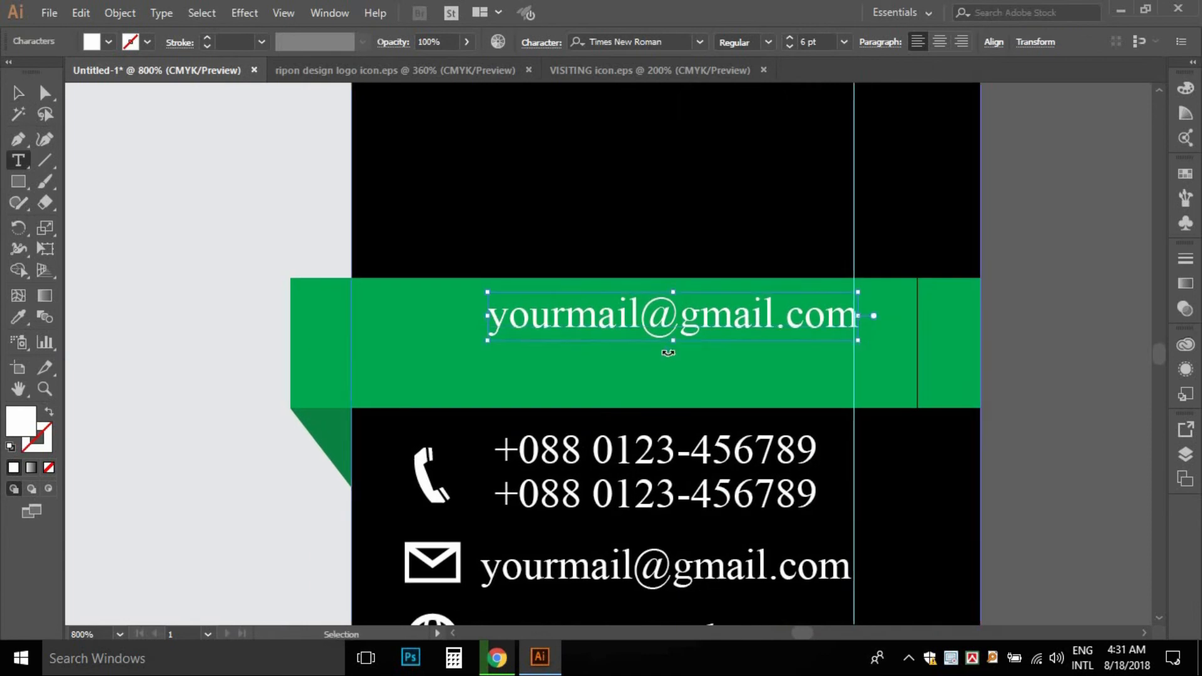
key(ctrl+a)
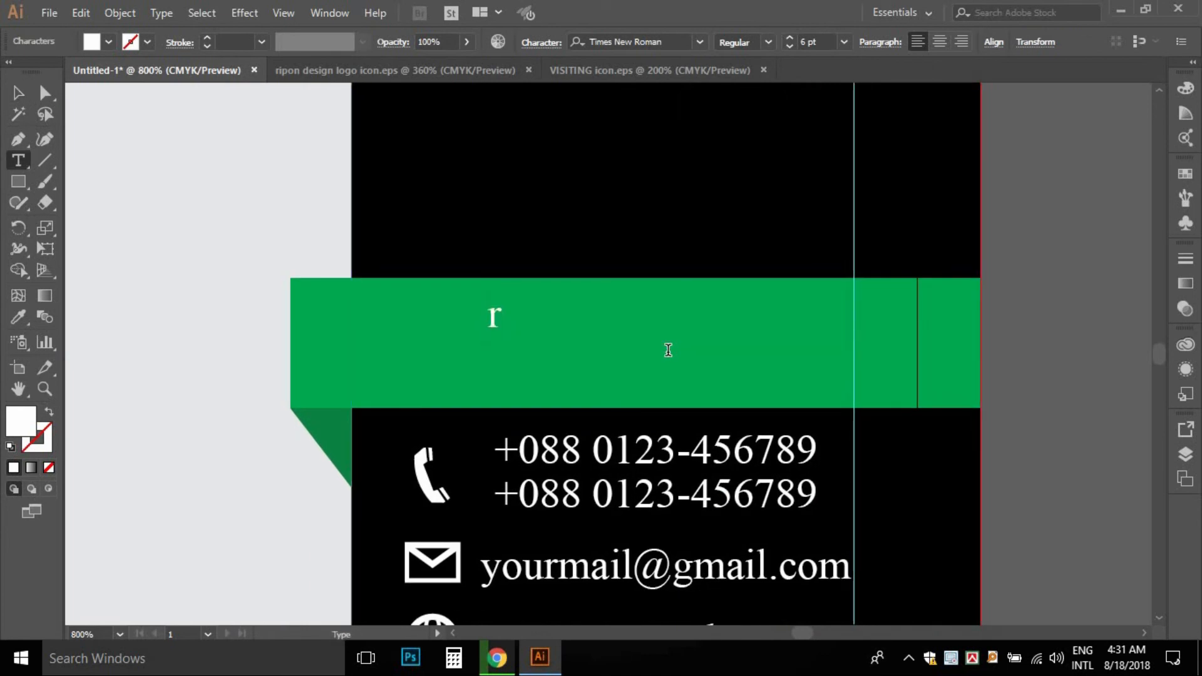
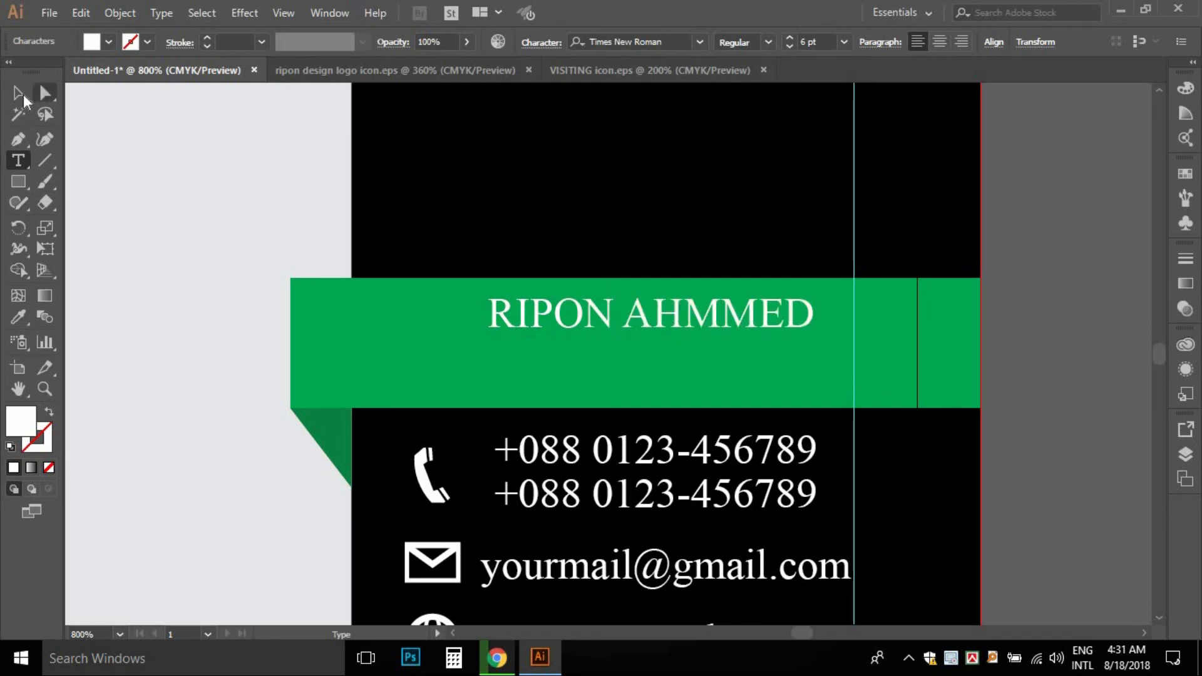
- Duplicate the name line below it and retype it as 'Graphic Designer' at 5 pt
click(18, 93)
drag(665, 338, 665, 367)
triple_click(685, 359)
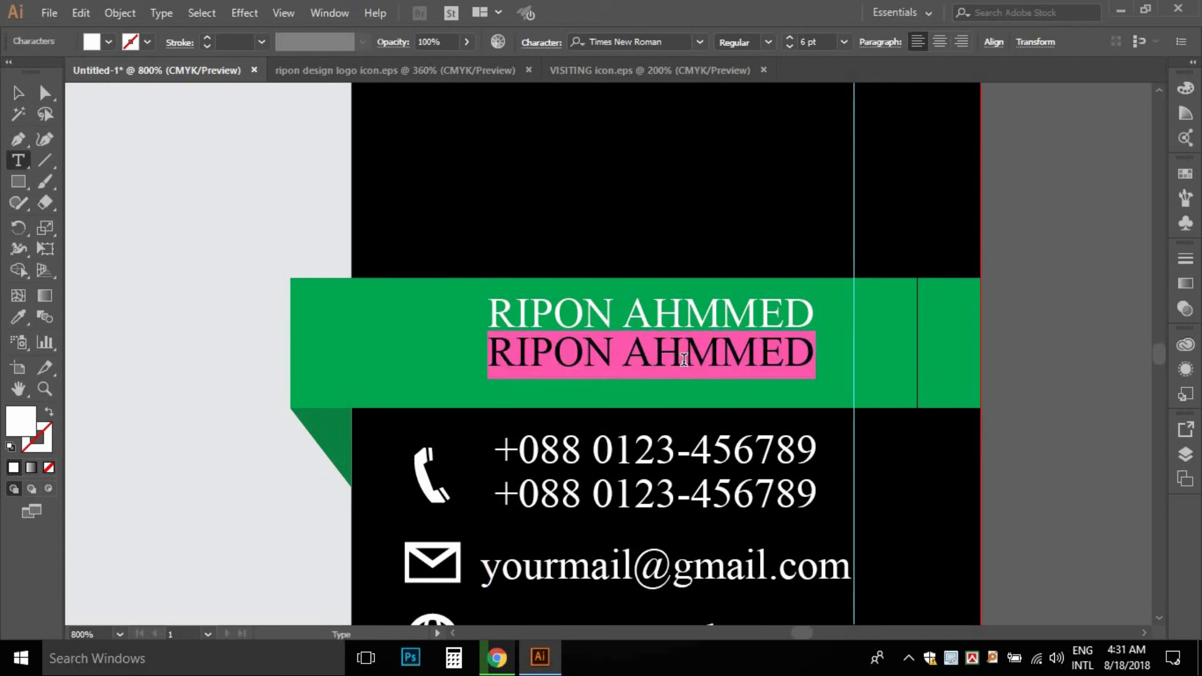
text(G)
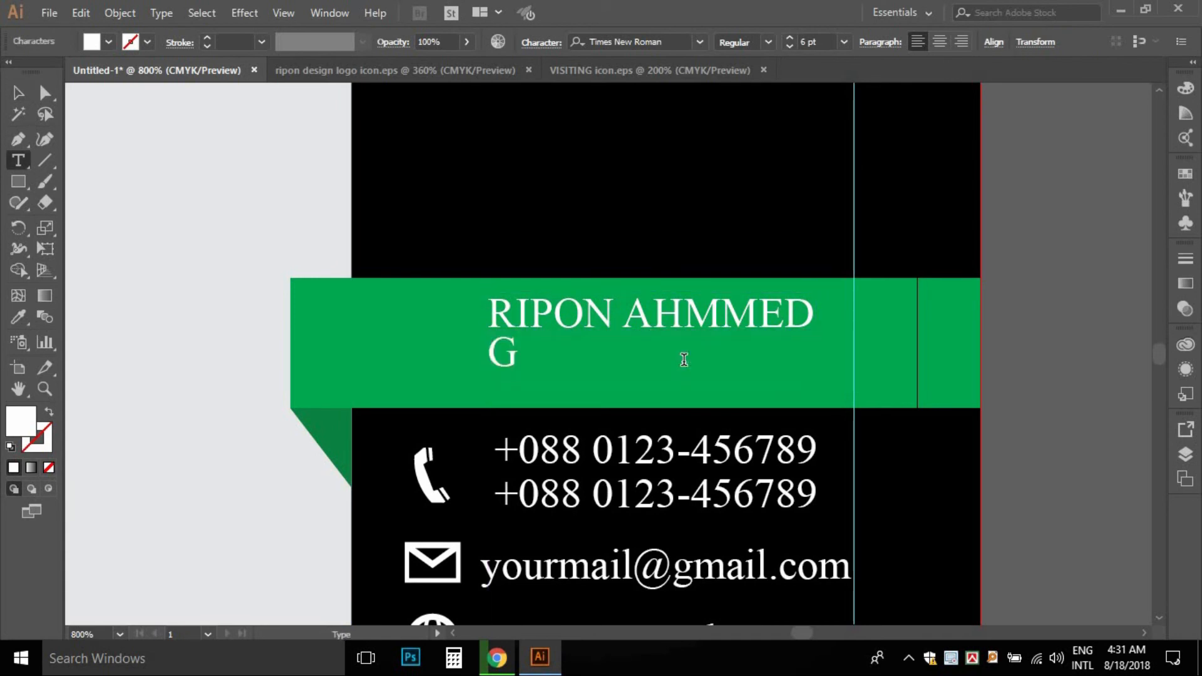
text(raphic Des)
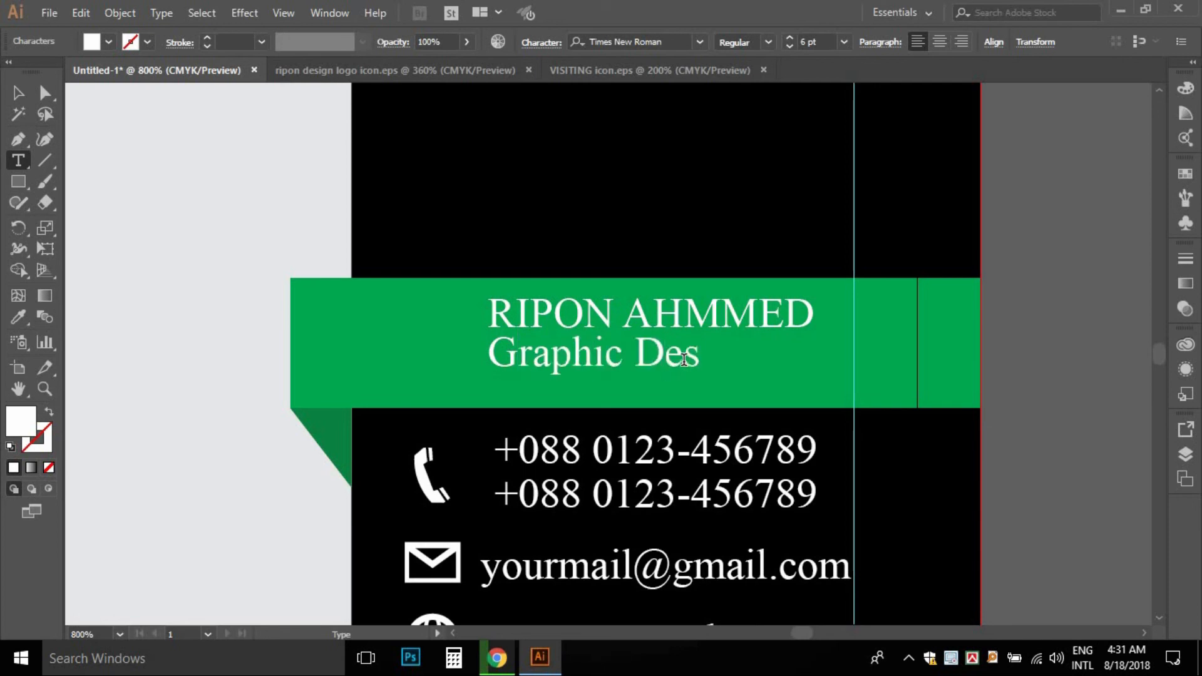
key(ctrl+a)
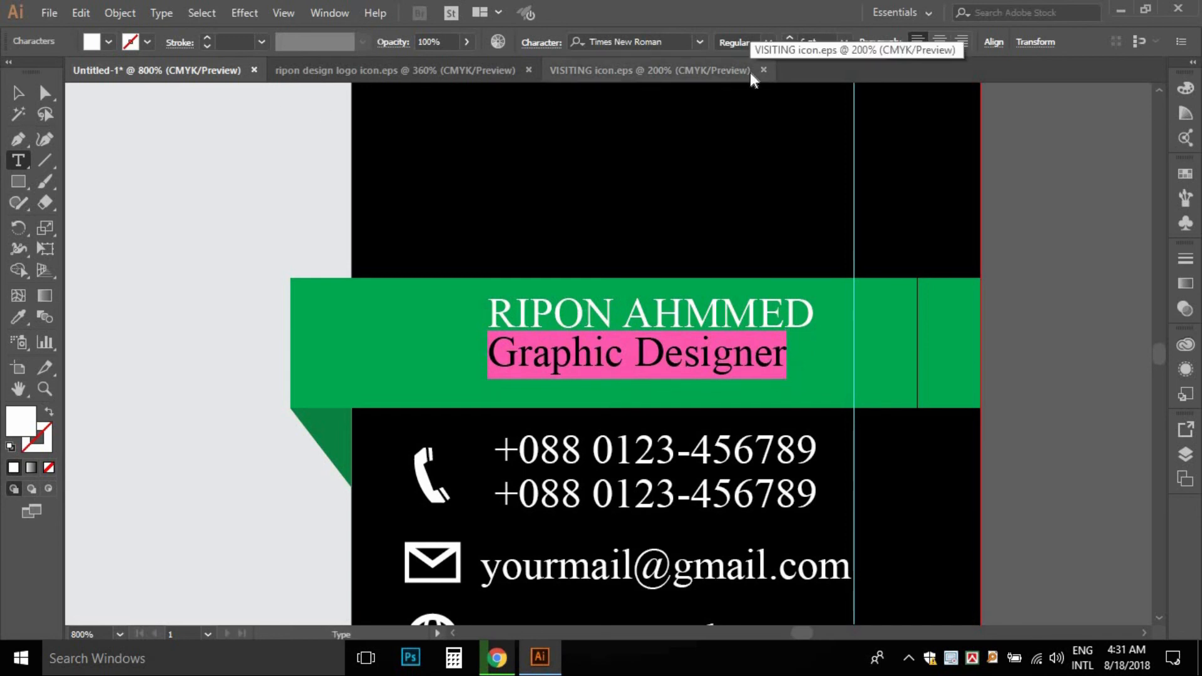
key(Right)
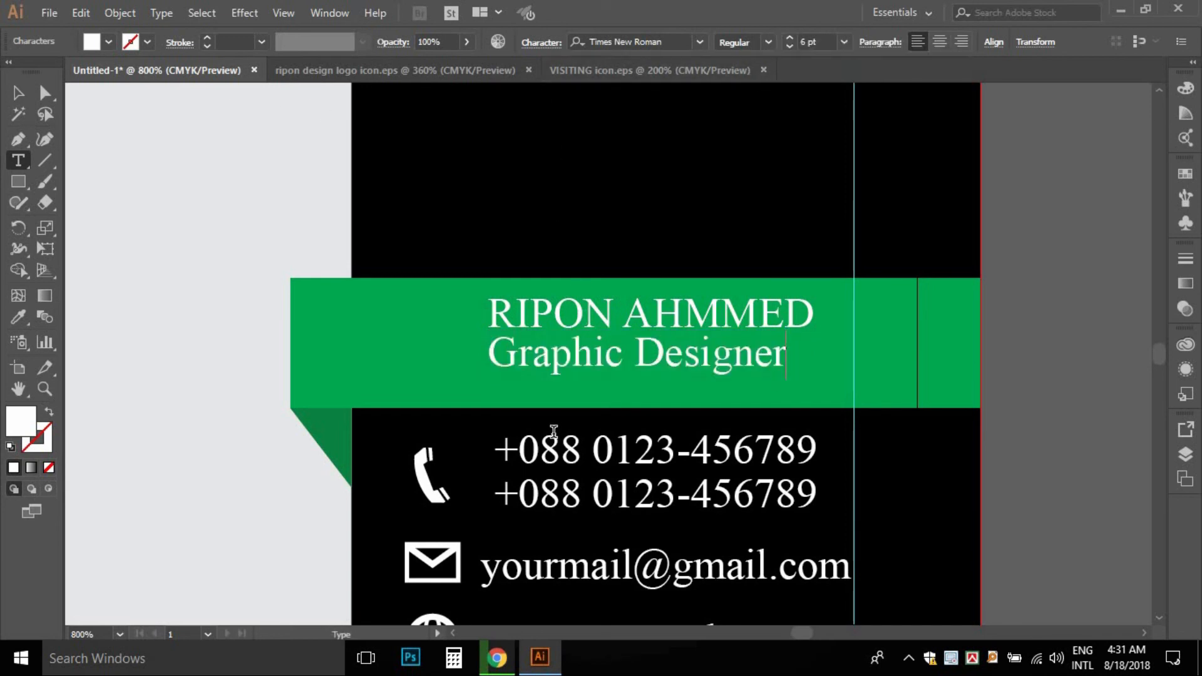
key(ctrl+a)
click(821, 42)
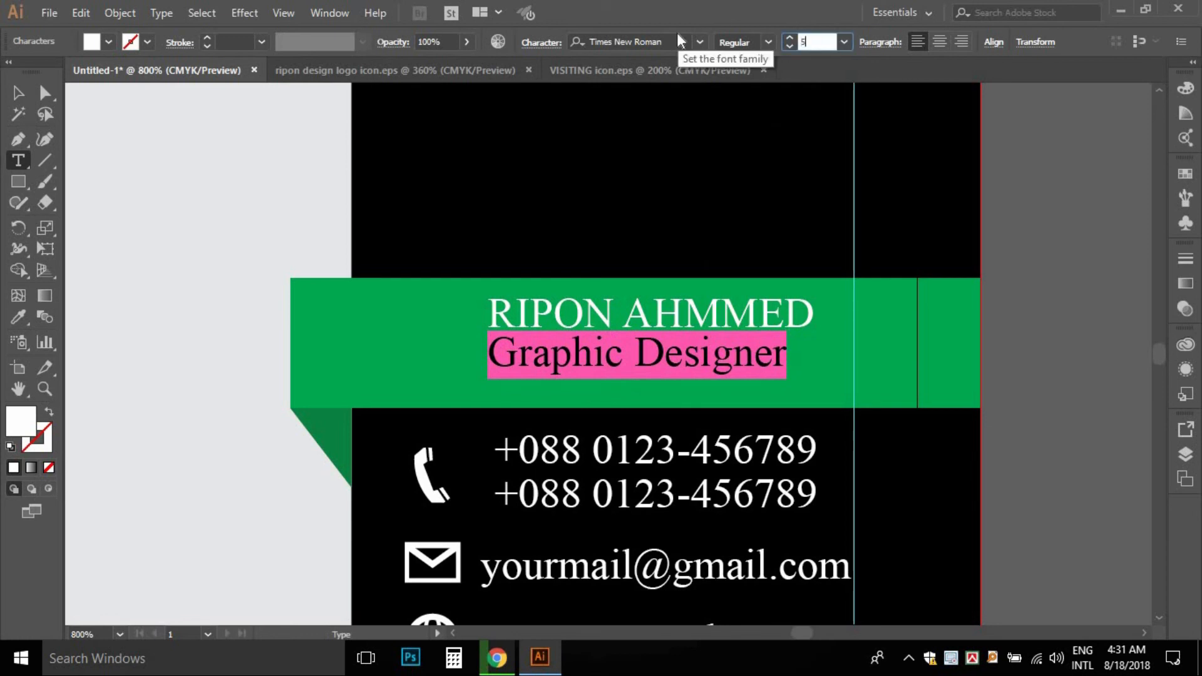
text(5)
key(Return)
- Nudge 'Graphic Designer' to centre under the name, and scale the name up
click(18, 93)
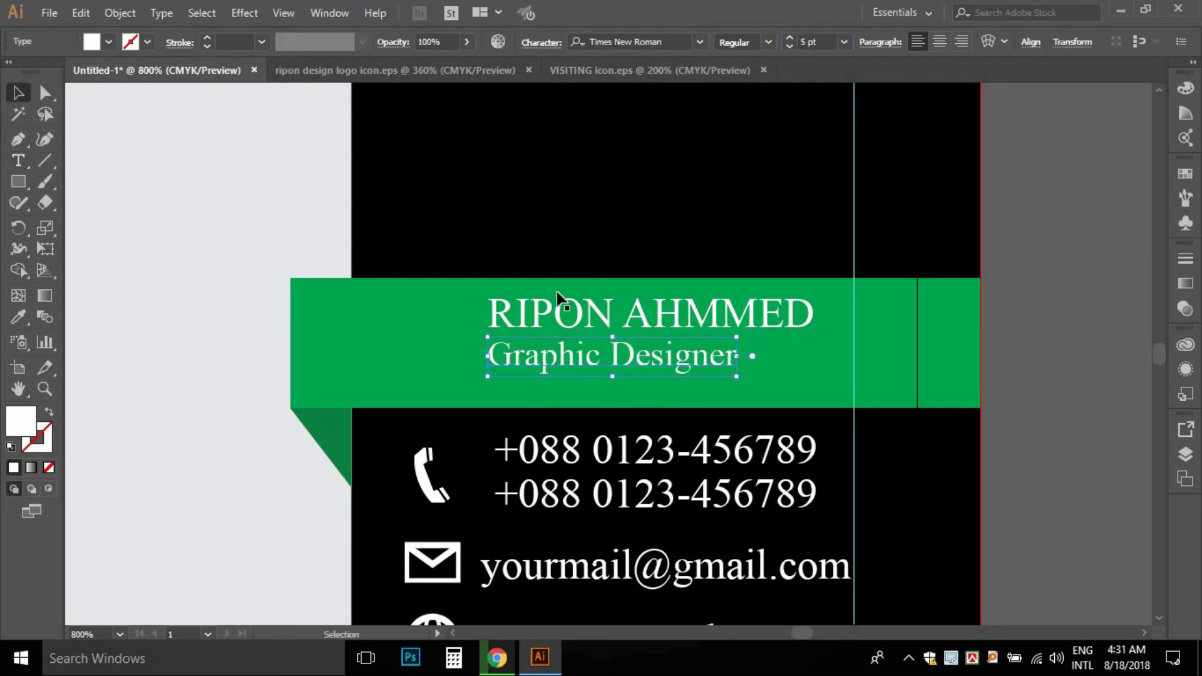
key(Right)
key(Right)
key(Right)
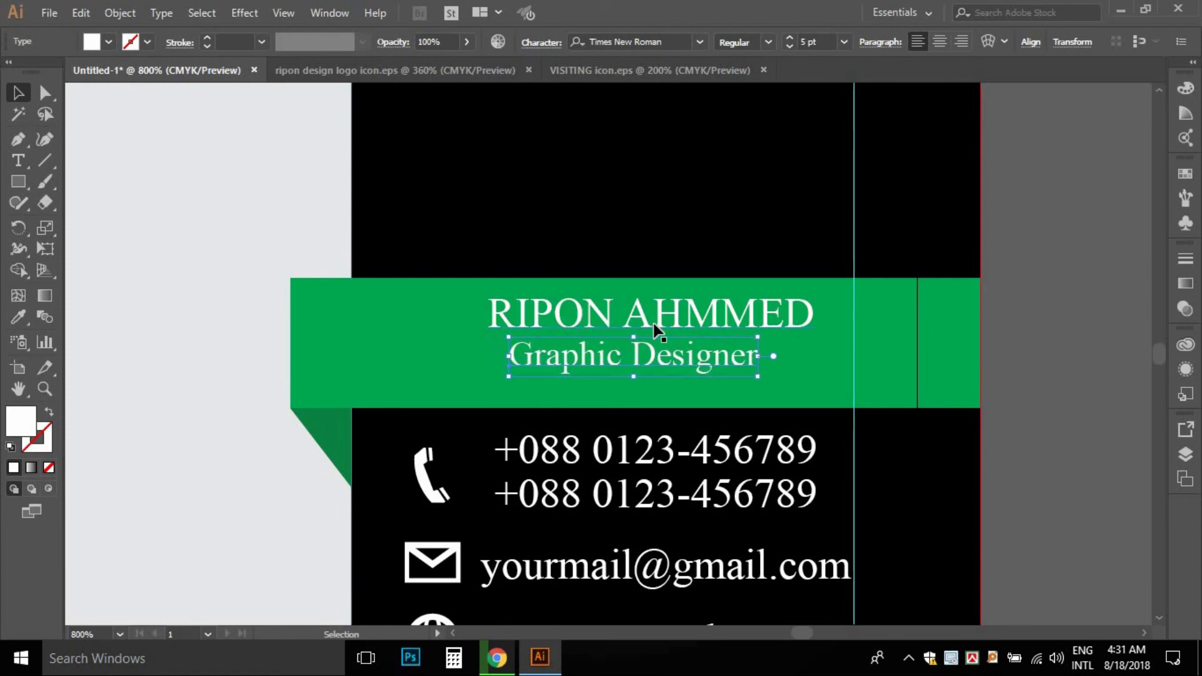
click(812, 351)
click(808, 305)
drag(815, 294, 845, 288)
click(858, 341)
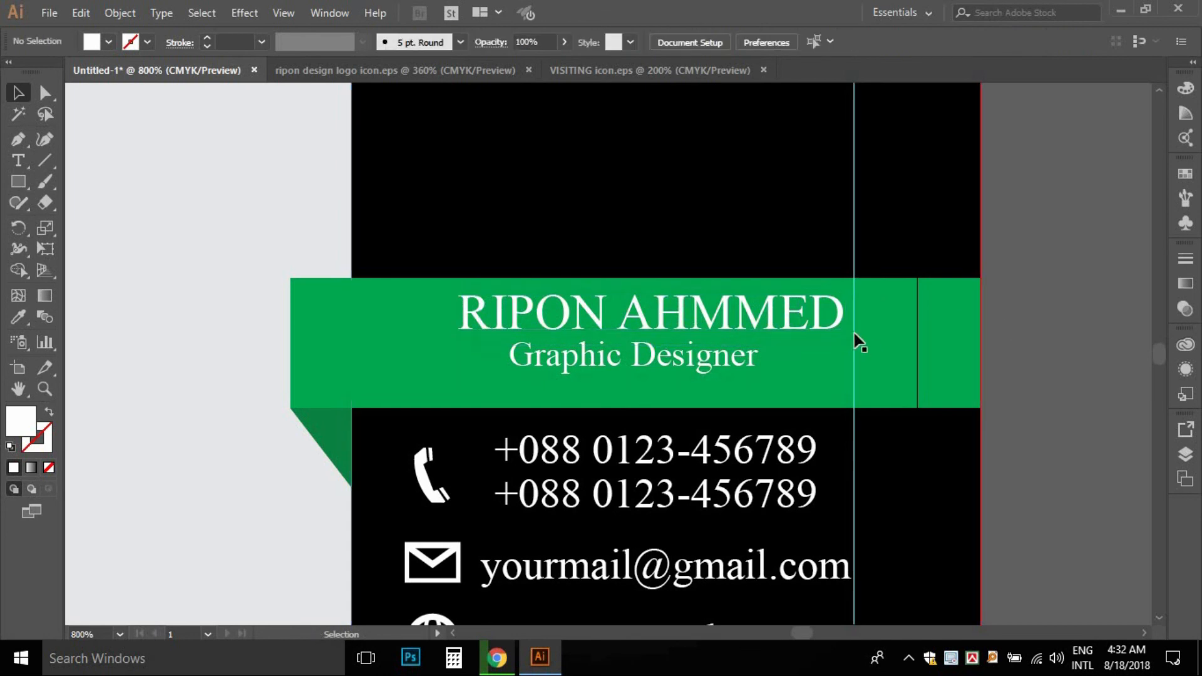
click(710, 355)
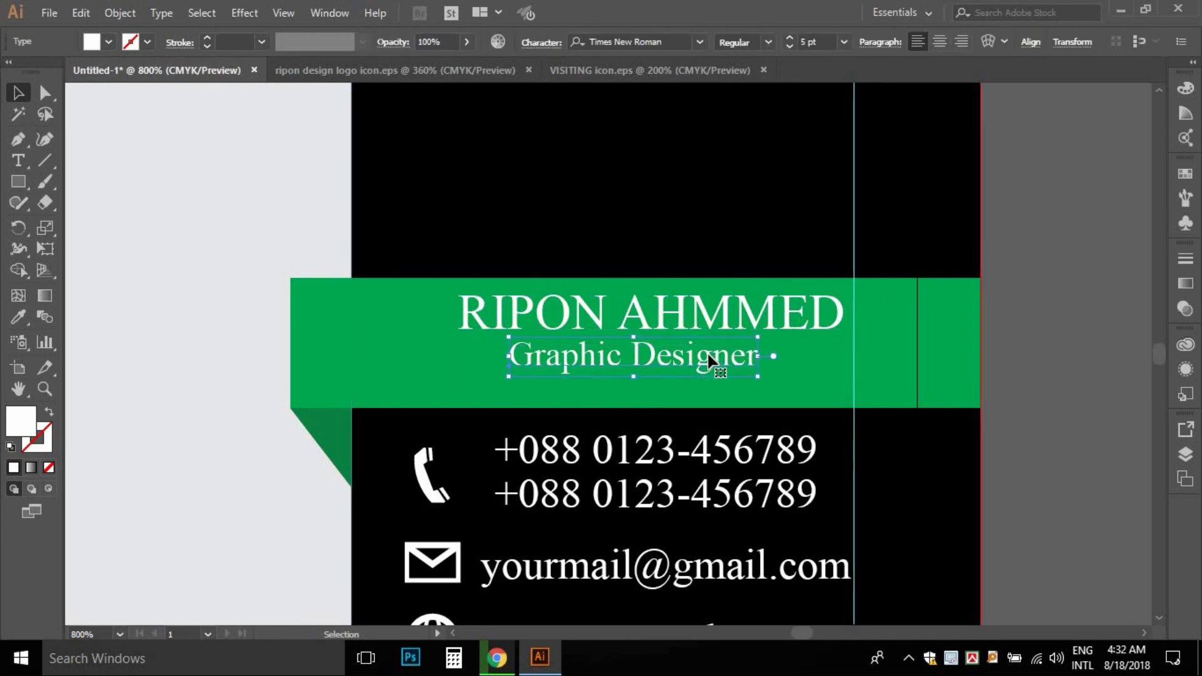
click(1009, 346)
ctrl+alt+click(672, 359)
- Copy the email line onto the light-grey panel and give it a black fill
ctrl+alt+click(672, 360)
drag(504, 375, 747, 383)
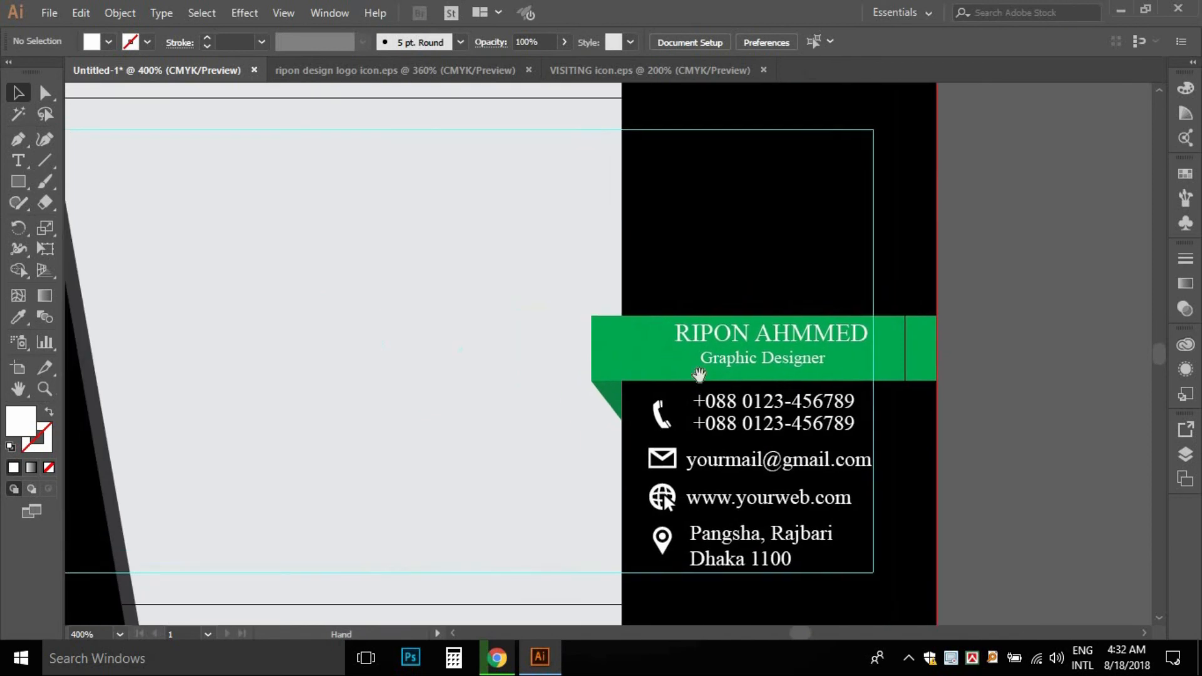
drag(511, 317, 614, 309)
drag(511, 269, 451, 345)
ctrl+alt+click(482, 338)
drag(535, 351, 470, 298)
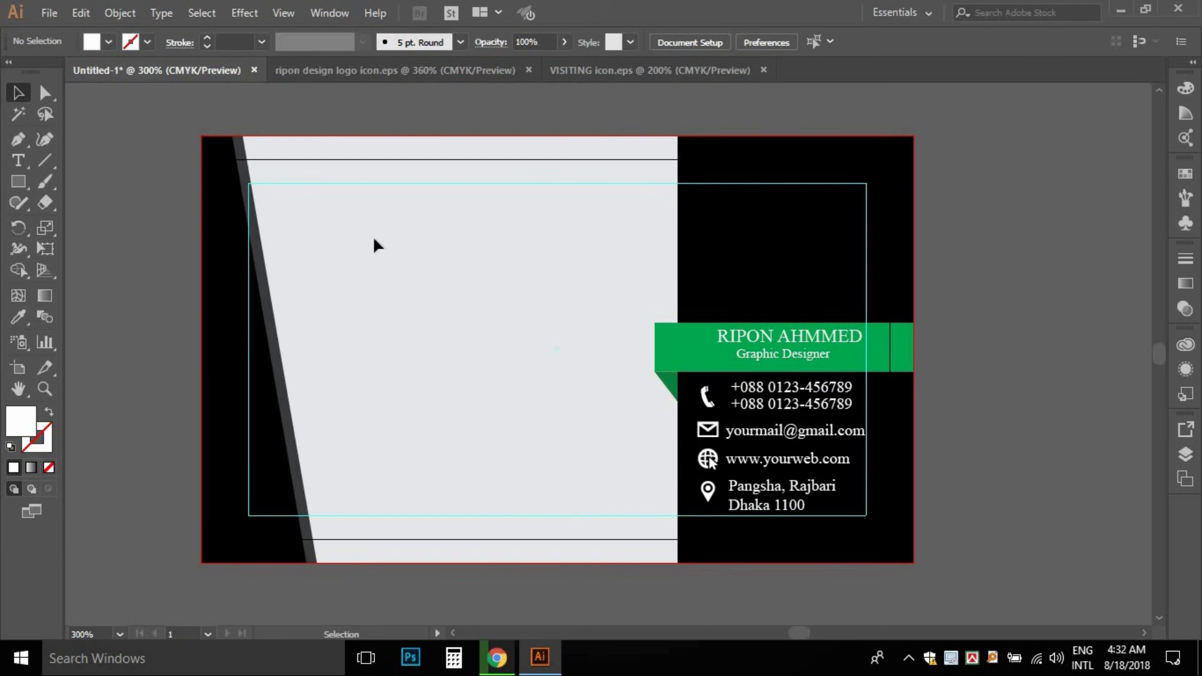
click(813, 334)
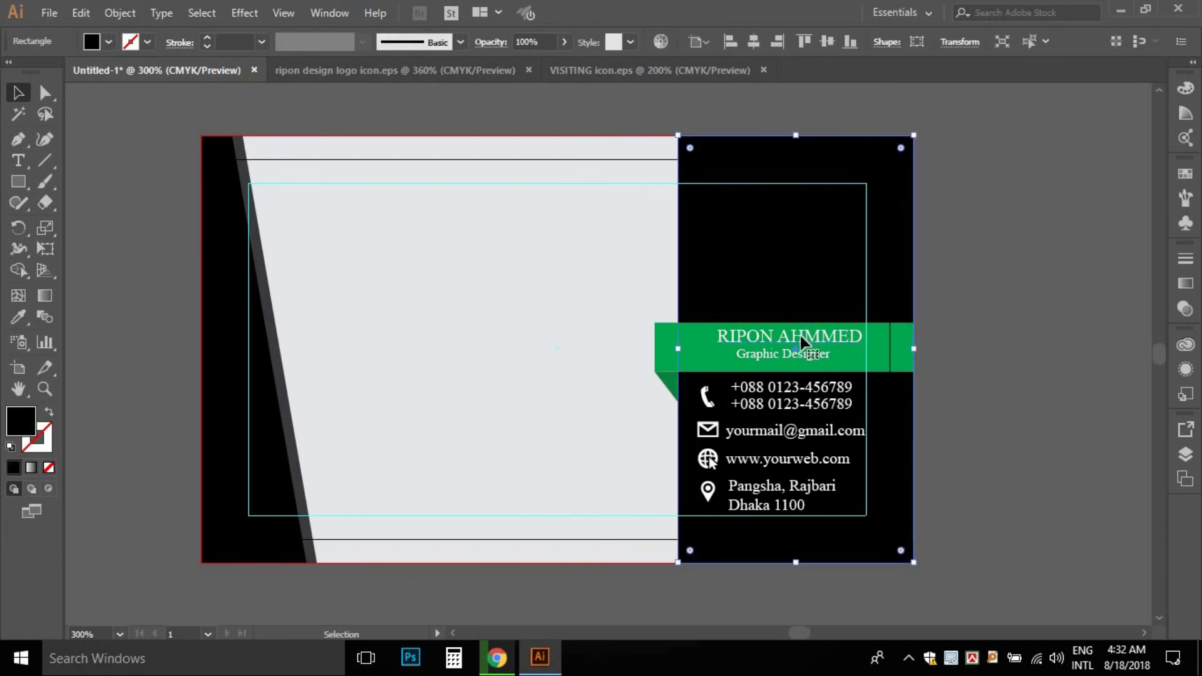
click(796, 341)
click(490, 303)
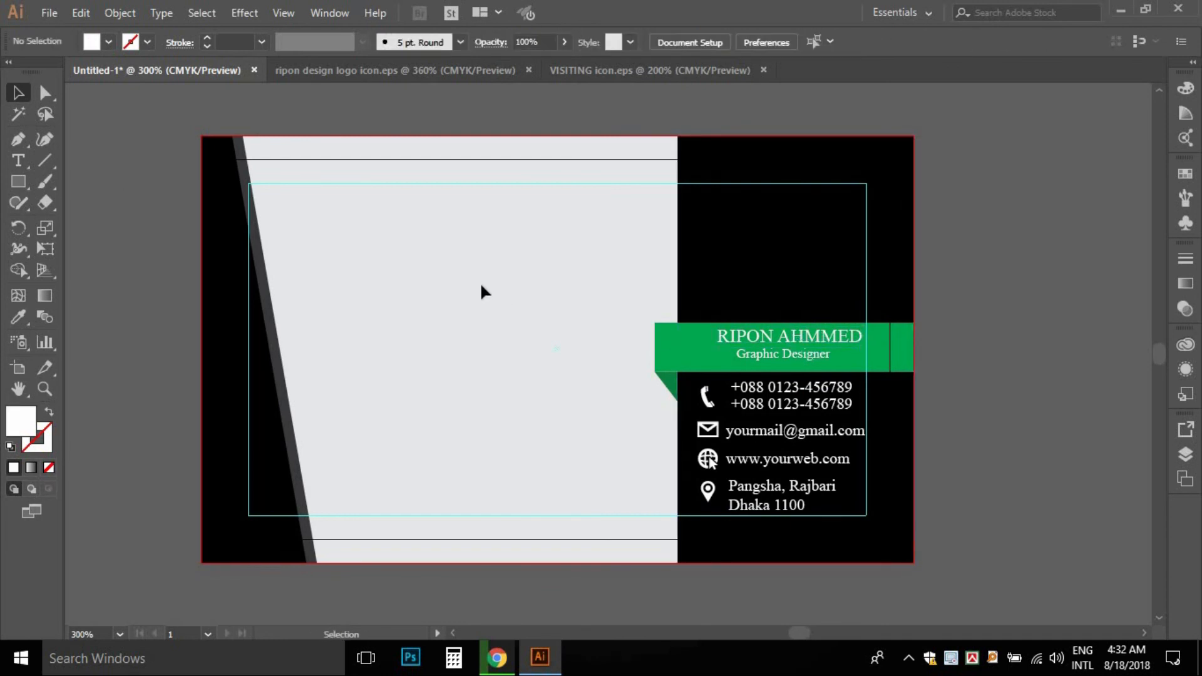
drag(788, 439, 500, 328)
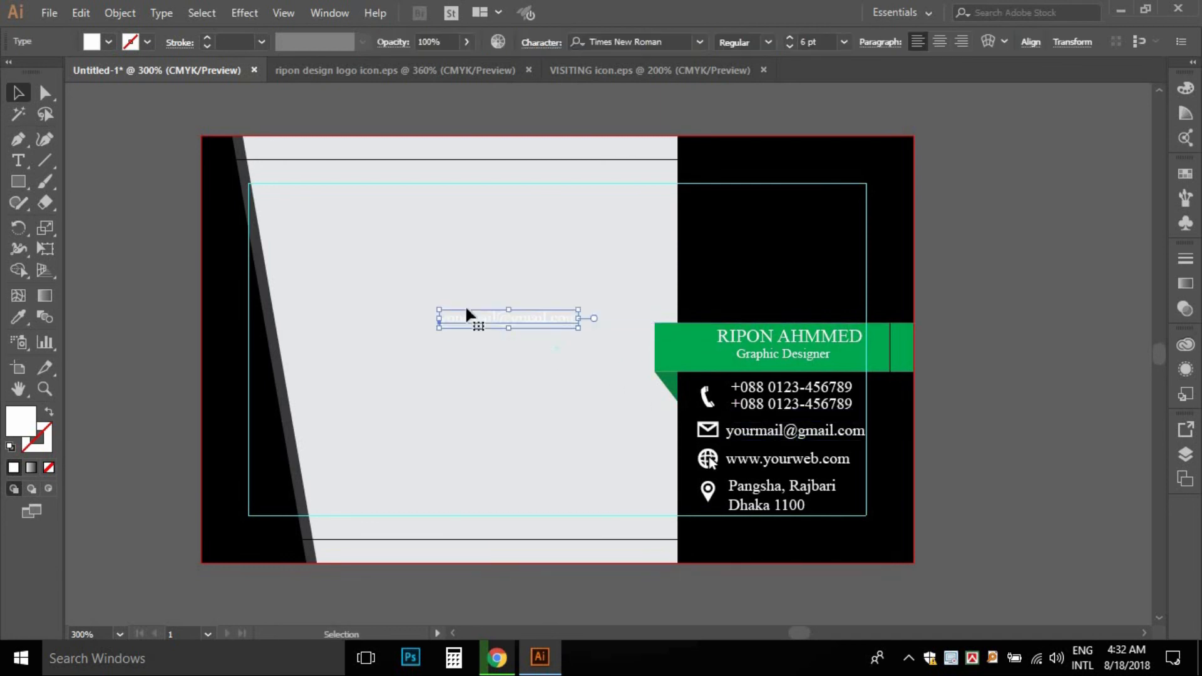
click(107, 44)
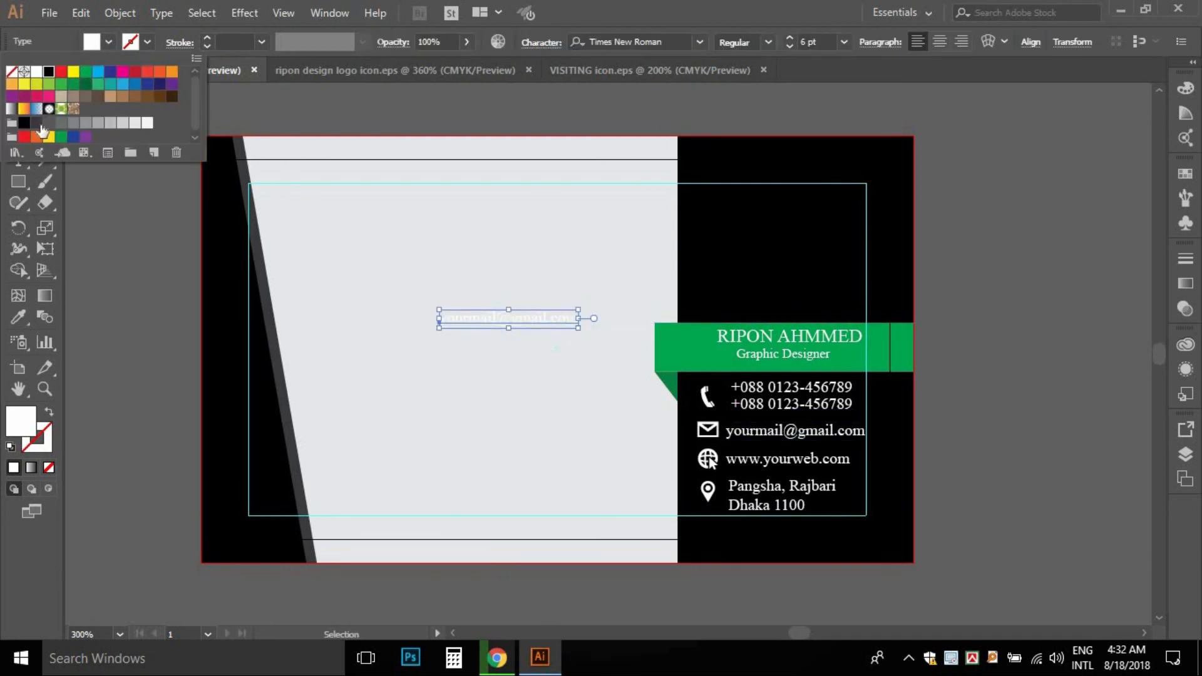
click(48, 80)
click(444, 325)
- Resize the black email copy to about 10 pt, then select the whole RD logo artwork
drag(437, 327, 334, 341)
drag(496, 341, 489, 424)
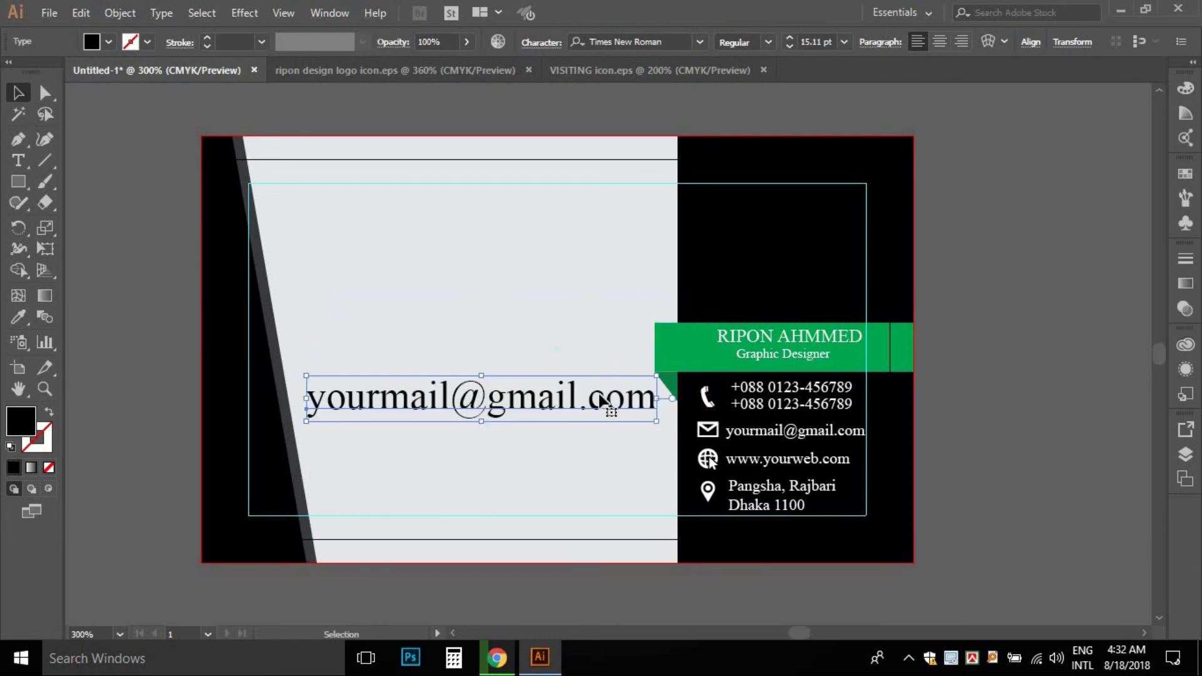
drag(653, 422, 592, 455)
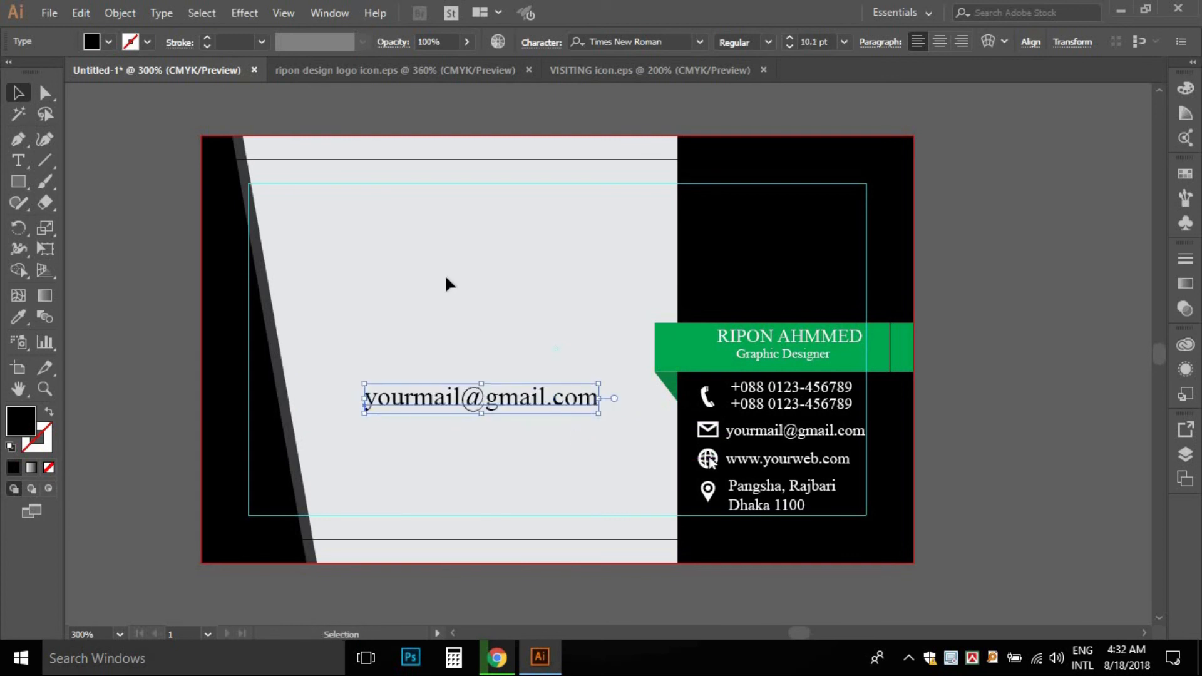
click(448, 282)
click(438, 70)
drag(415, 176, 799, 512)
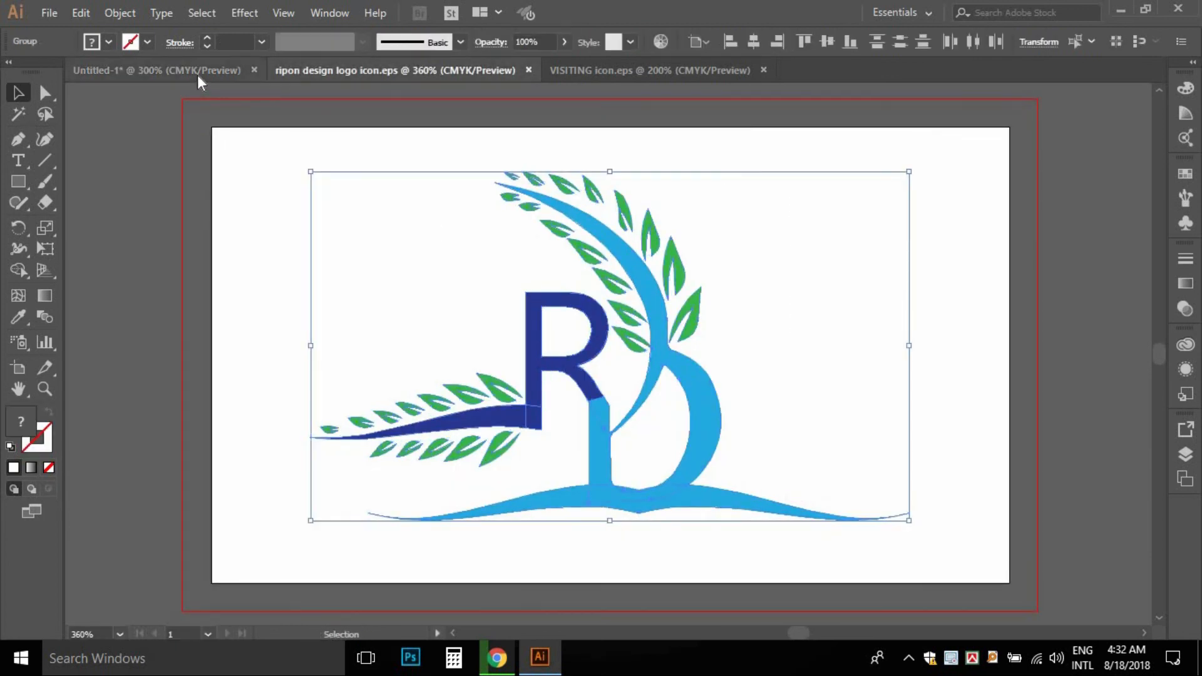
- Paste the RD logo onto the card, scale it above the email text, and fill it black
click(157, 70)
key(ctrl+v)
drag(853, 206, 660, 264)
drag(603, 344, 585, 213)
drag(469, 268, 528, 259)
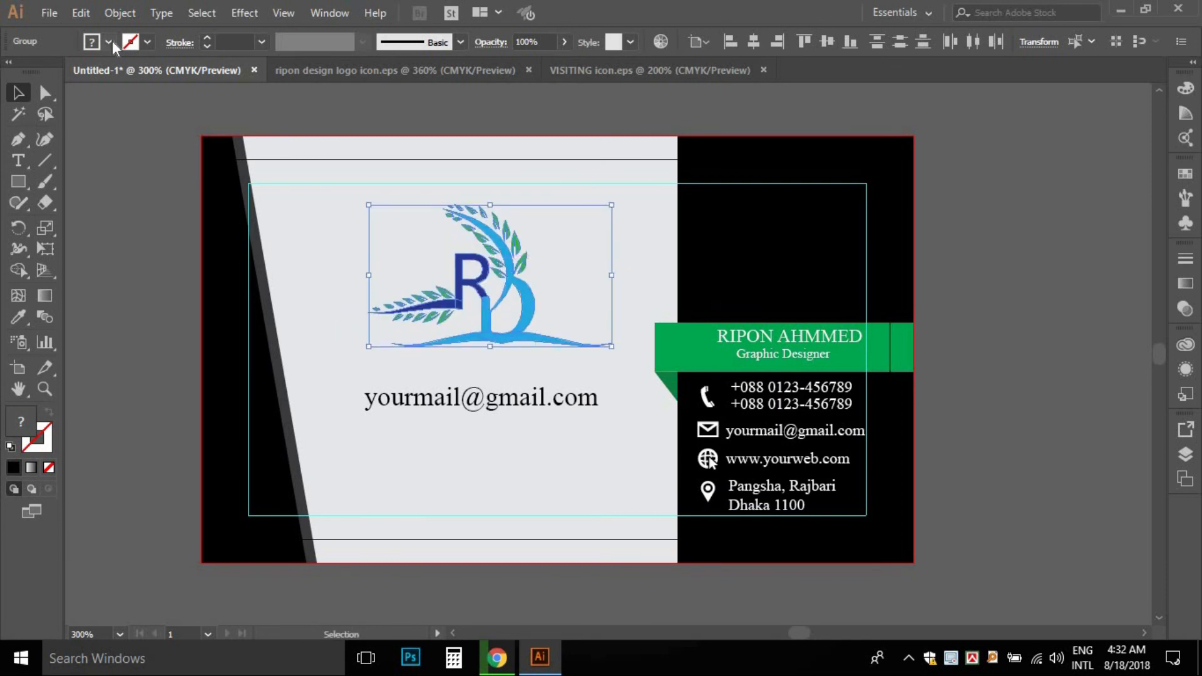
click(108, 42)
click(49, 71)
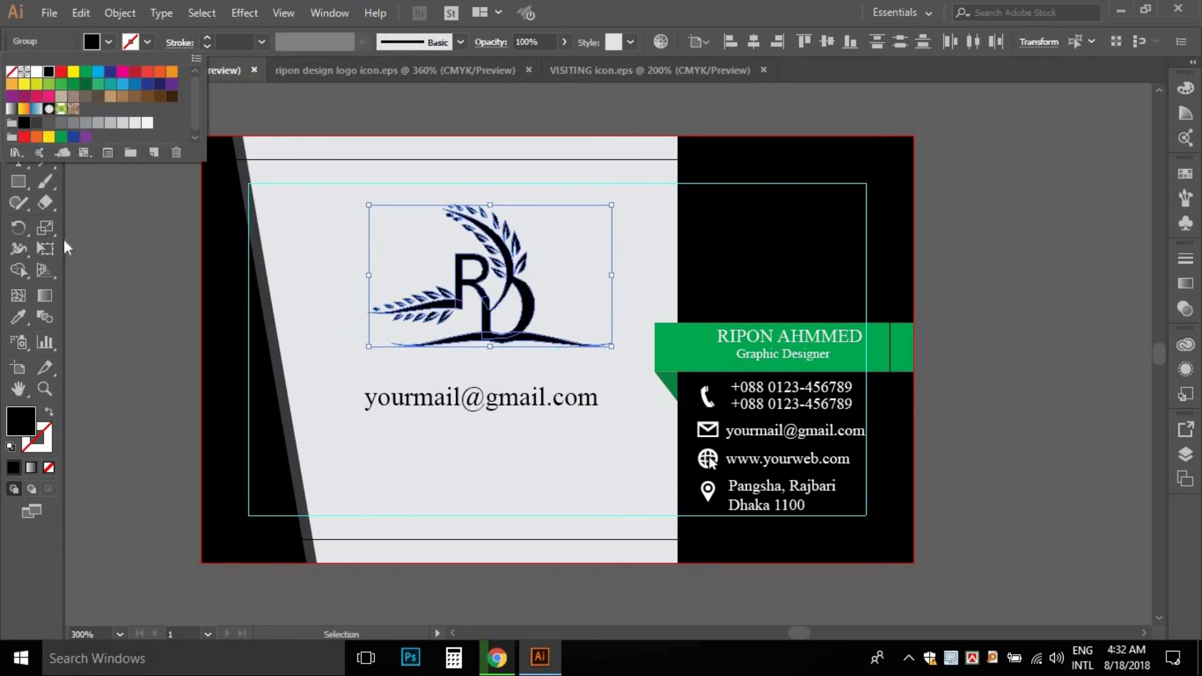
click(94, 290)
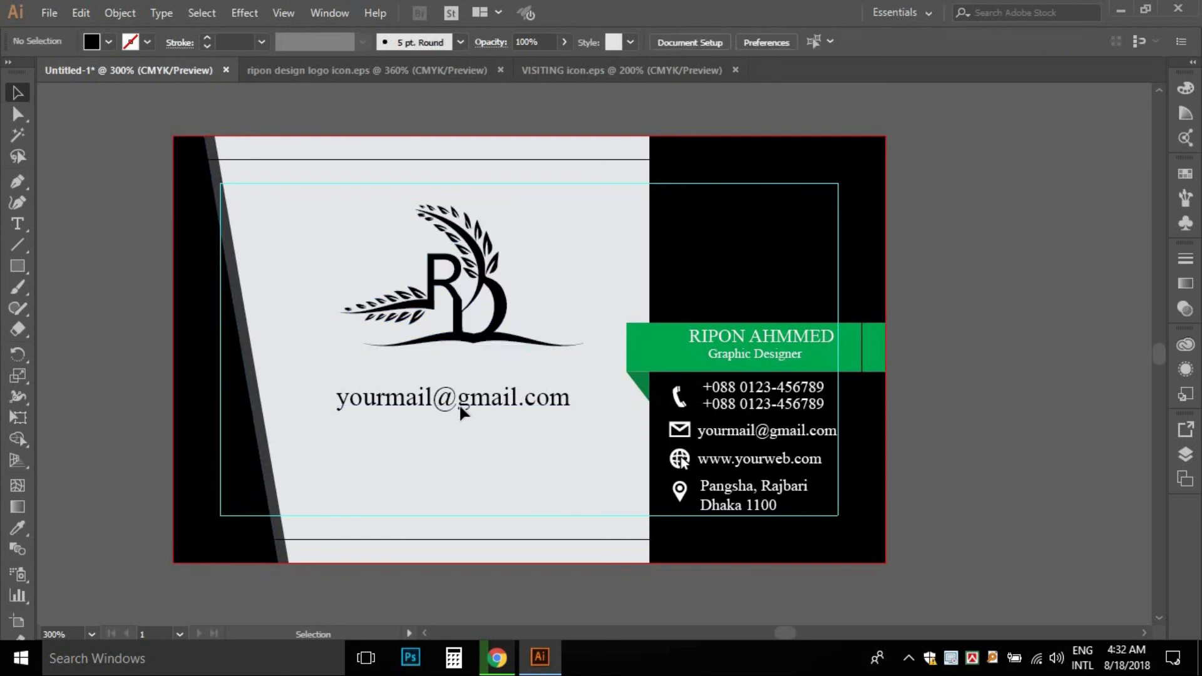
- Move the email text just under the logo and retype it as 'RIPON DESIGN'
click(462, 411)
drag(465, 384, 473, 355)
key(ctrl+z)
drag(469, 404, 487, 372)
key(t)
triple_click(495, 383)
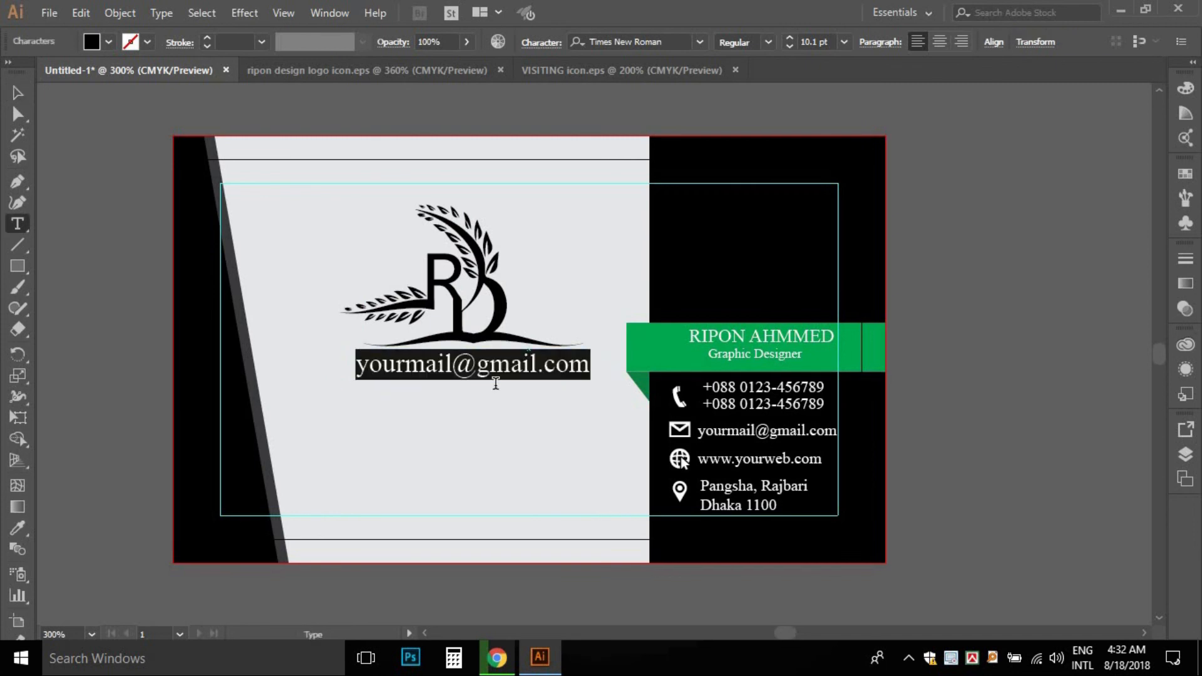
text(rip)
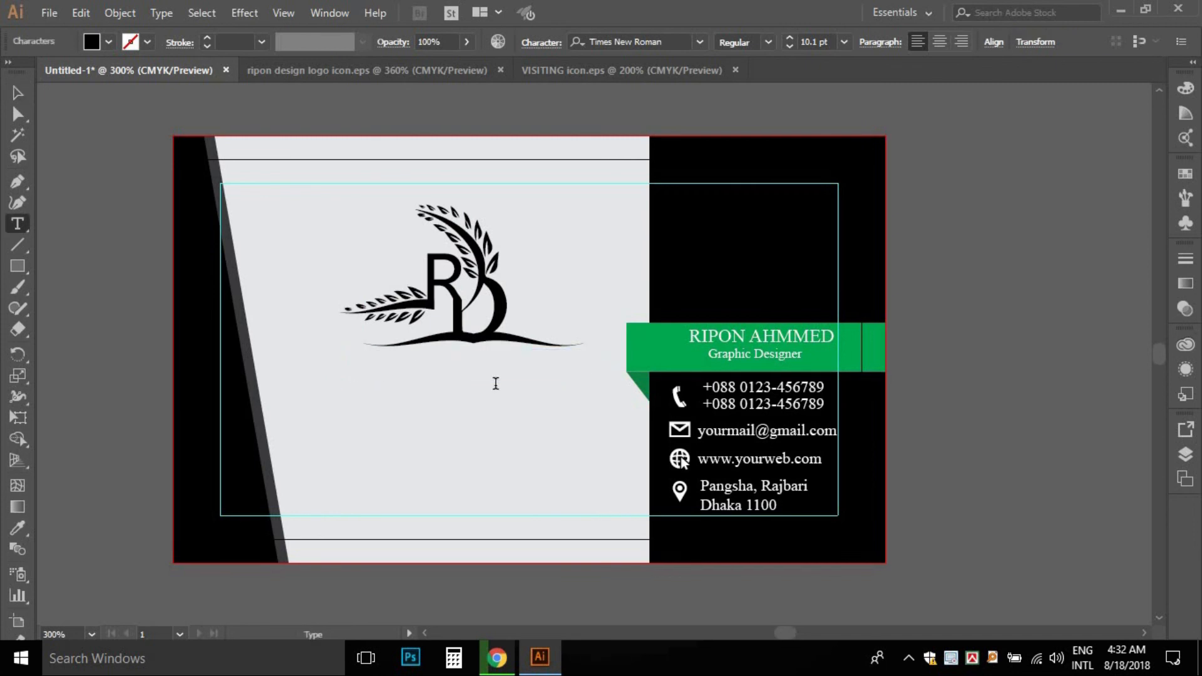
text(ON DESIGN)
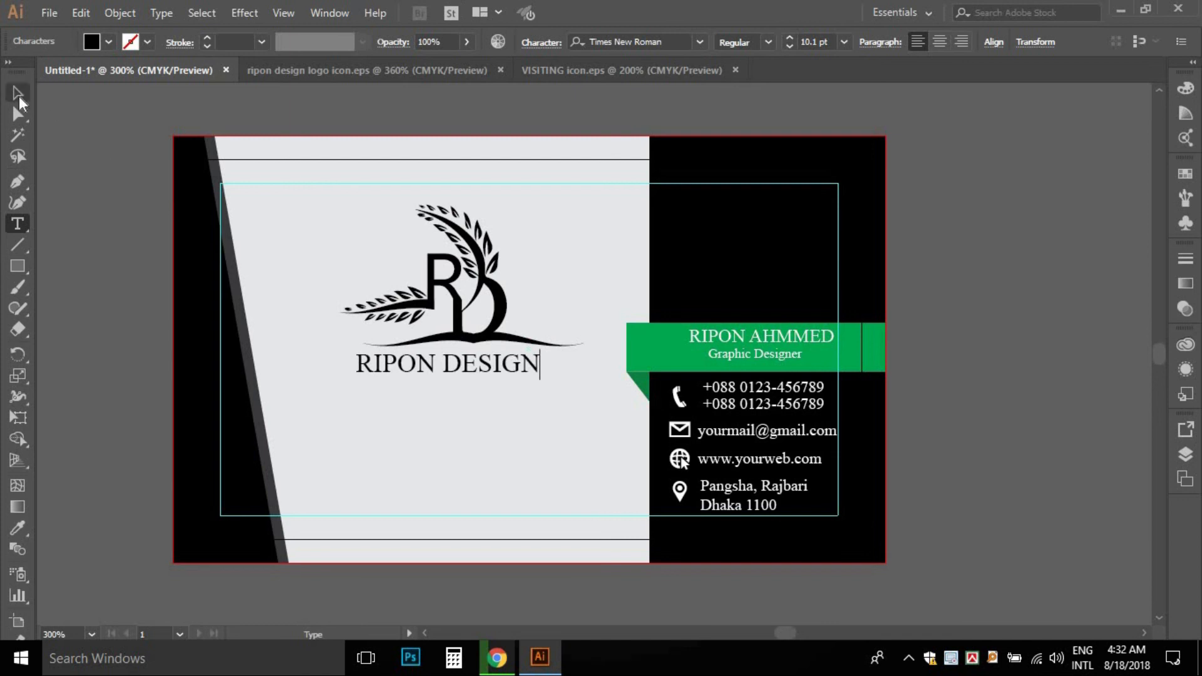
click(18, 92)
key(Right)
key(Right)
key(Right)
key(Right)
key(Right)
key(Right)
key(Right)
key(Right)
- Try moving the logo and title lower together, then revert to their original position
click(717, 377)
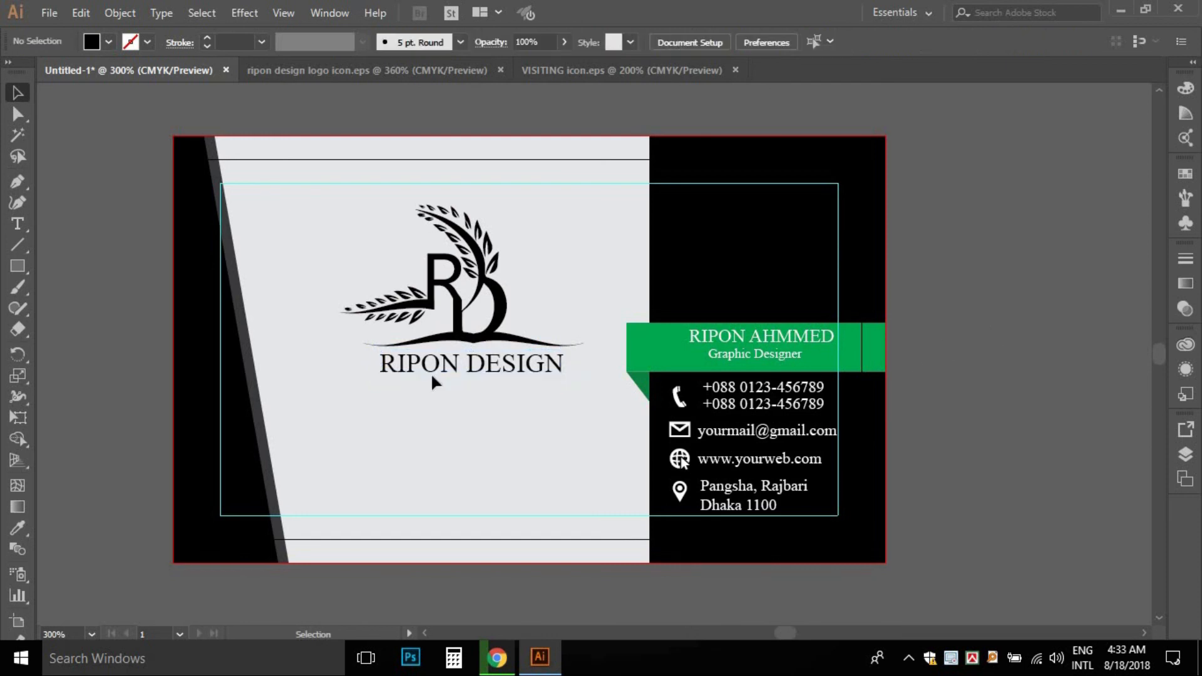
shift+click(477, 362)
shift+click(467, 340)
drag(467, 342, 443, 404)
key(ctrl+z)
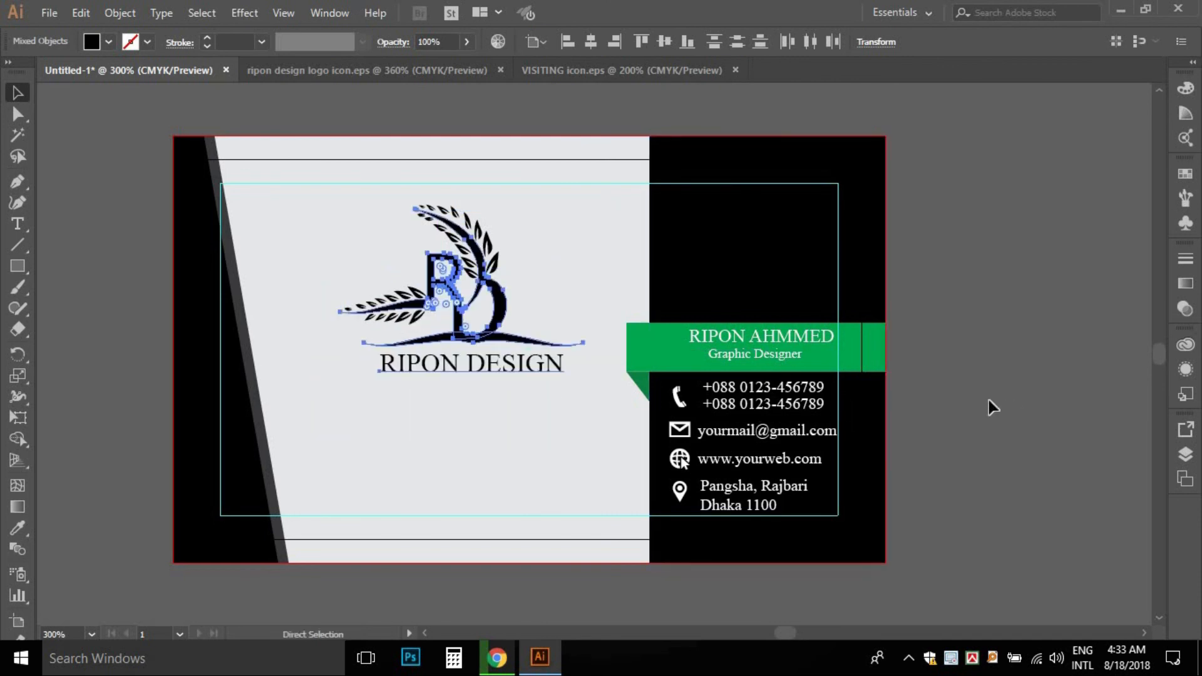
drag(326, 192, 566, 408)
drag(504, 316, 506, 379)
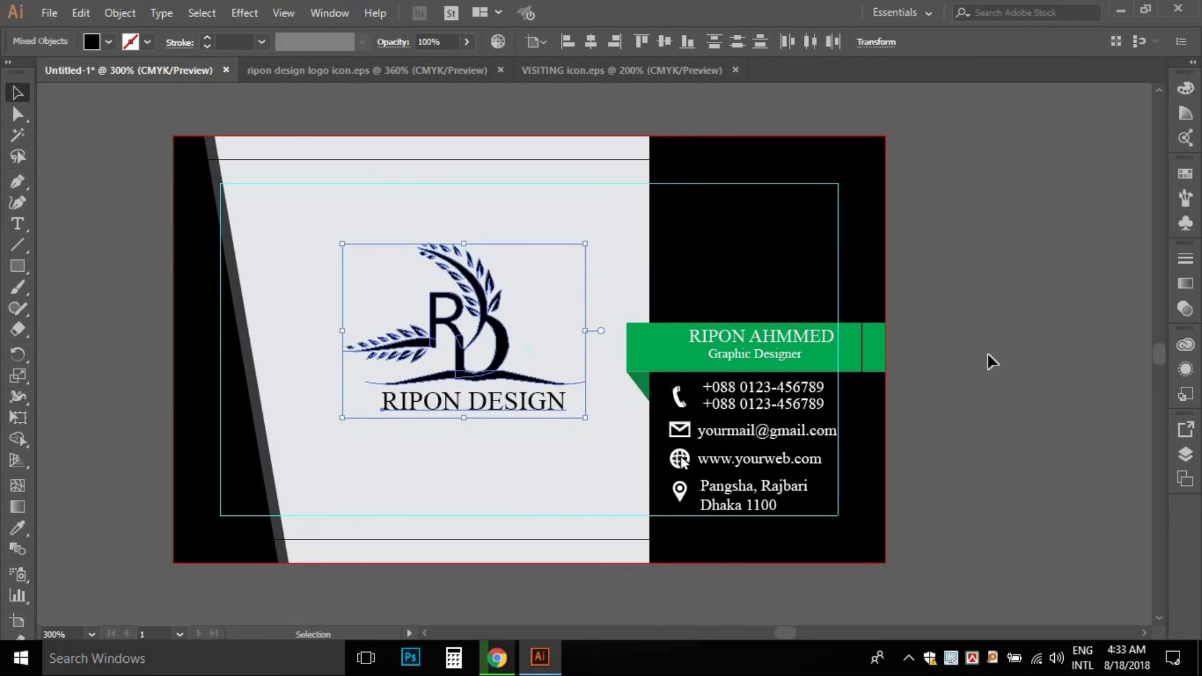
key(ctrl+z)
ctrl+alt+click(522, 300)
drag(620, 341, 473, 321)
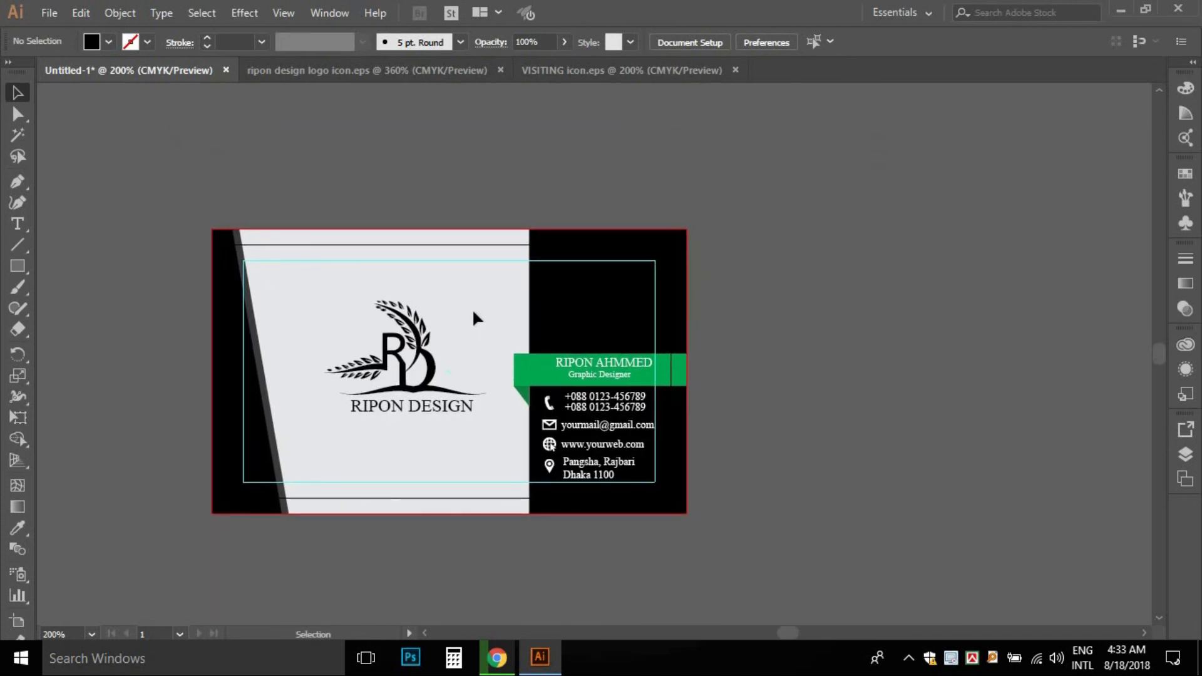
ctrl+click(443, 326)
- Place a smaller, grouped white copy of the logo and title atop the black panel
drag(571, 428, 476, 274)
click(431, 294)
drag(428, 311, 736, 210)
drag(854, 91, 803, 125)
key(ctrl+g)
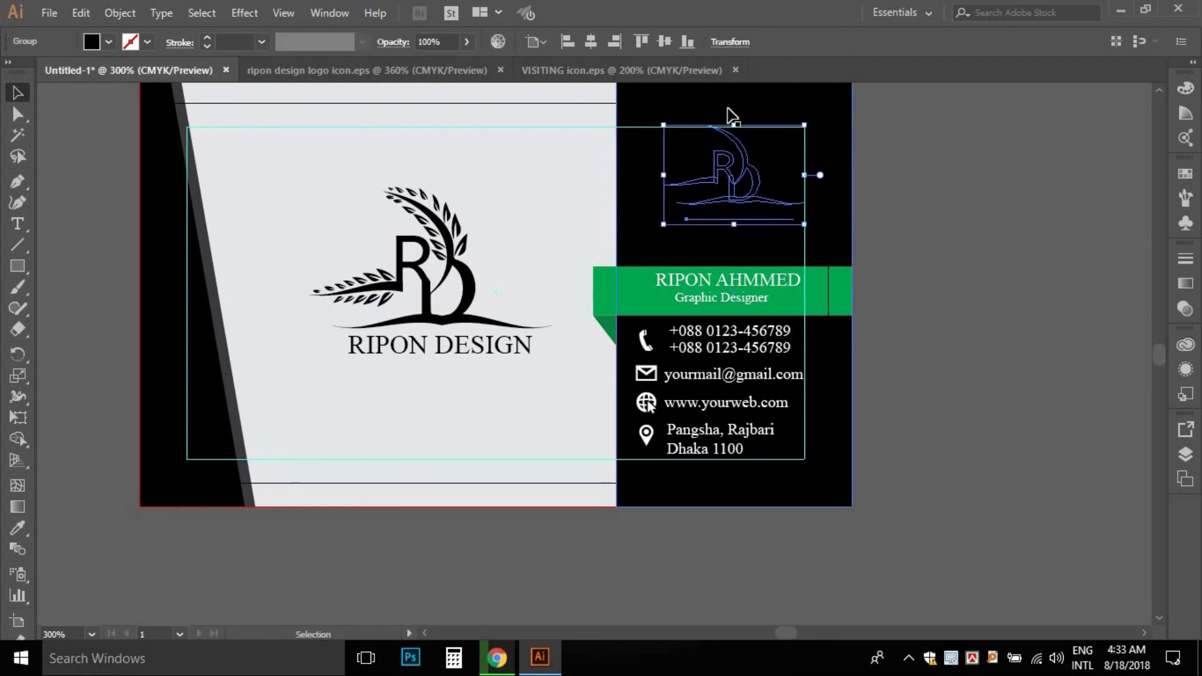
click(108, 41)
click(41, 78)
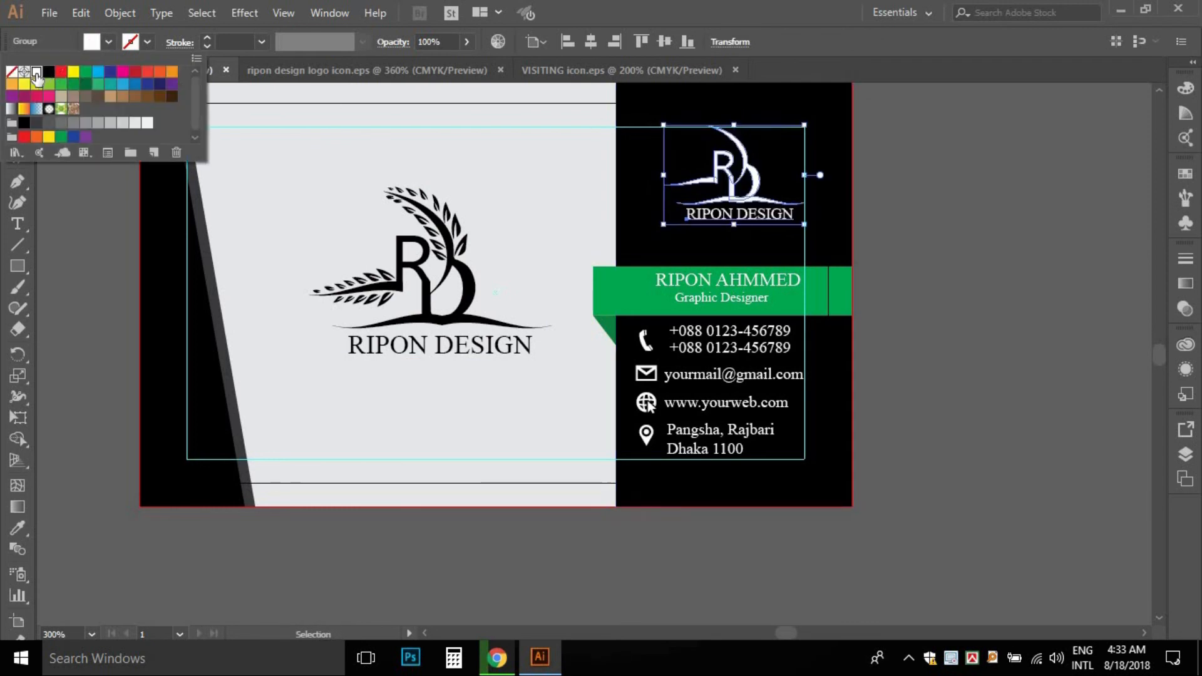
click(977, 186)
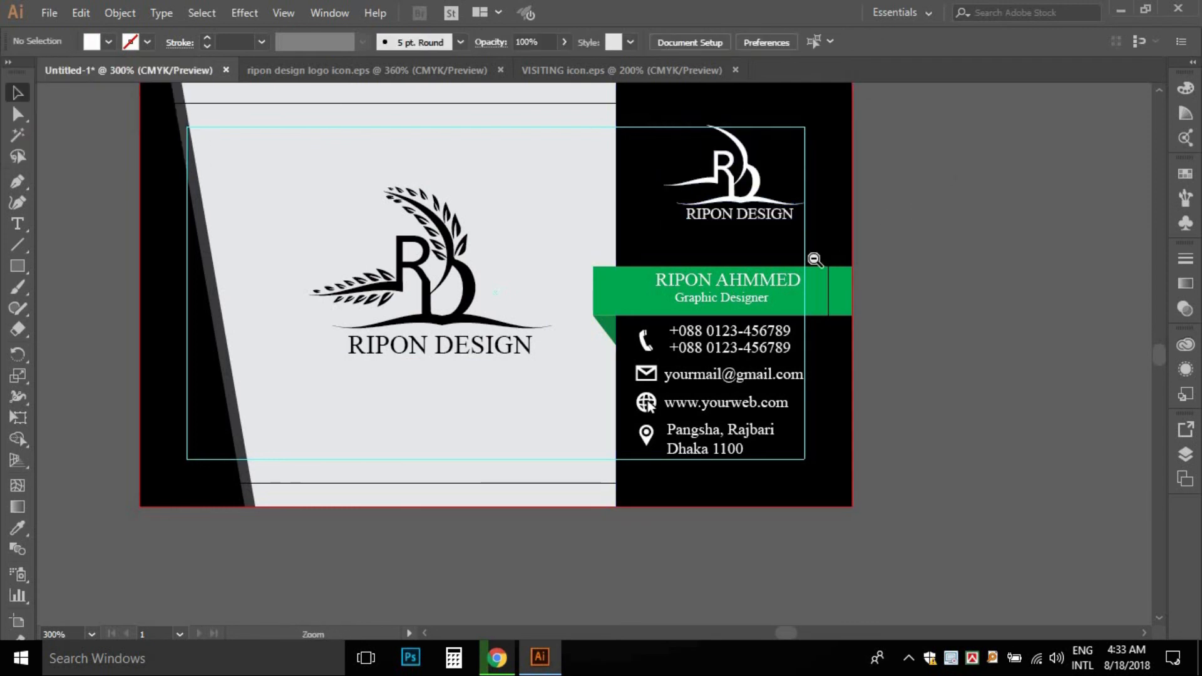
- Widen the dark left stripe slightly
ctrl+alt+click(815, 261)
drag(706, 341, 898, 320)
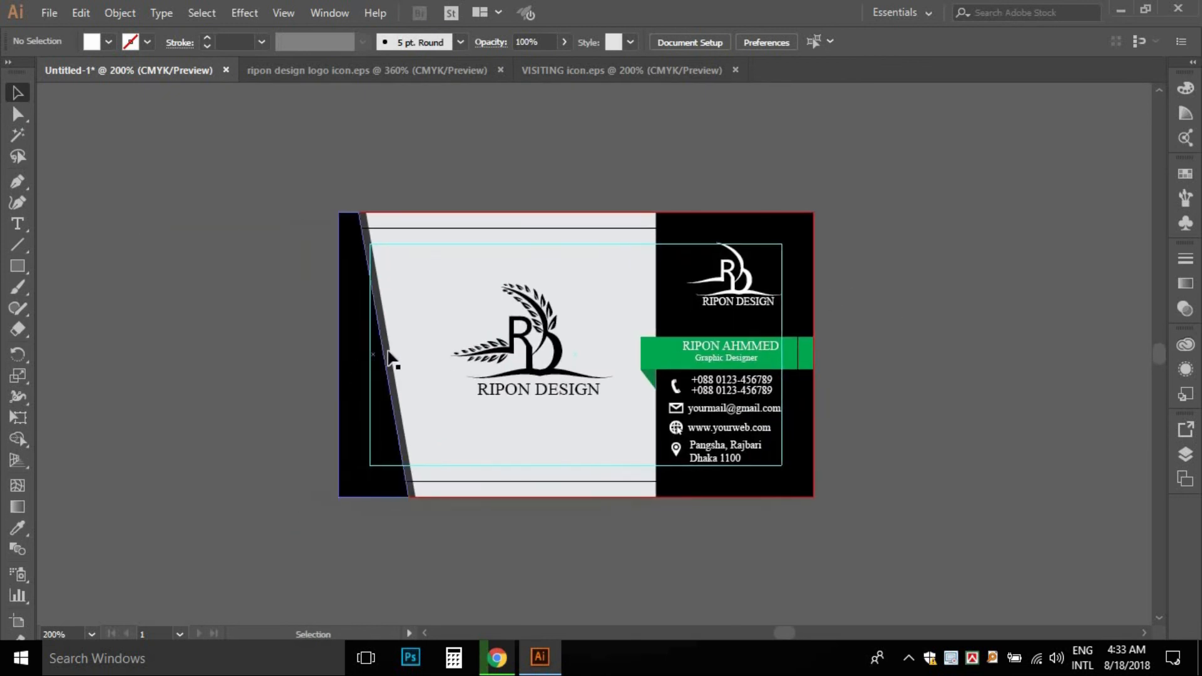
click(388, 352)
mouse_move(428, 353)
mouse_down()
mouse_move(482, 358)
mouse_move(437, 353)
mouse_up()
click(225, 280)
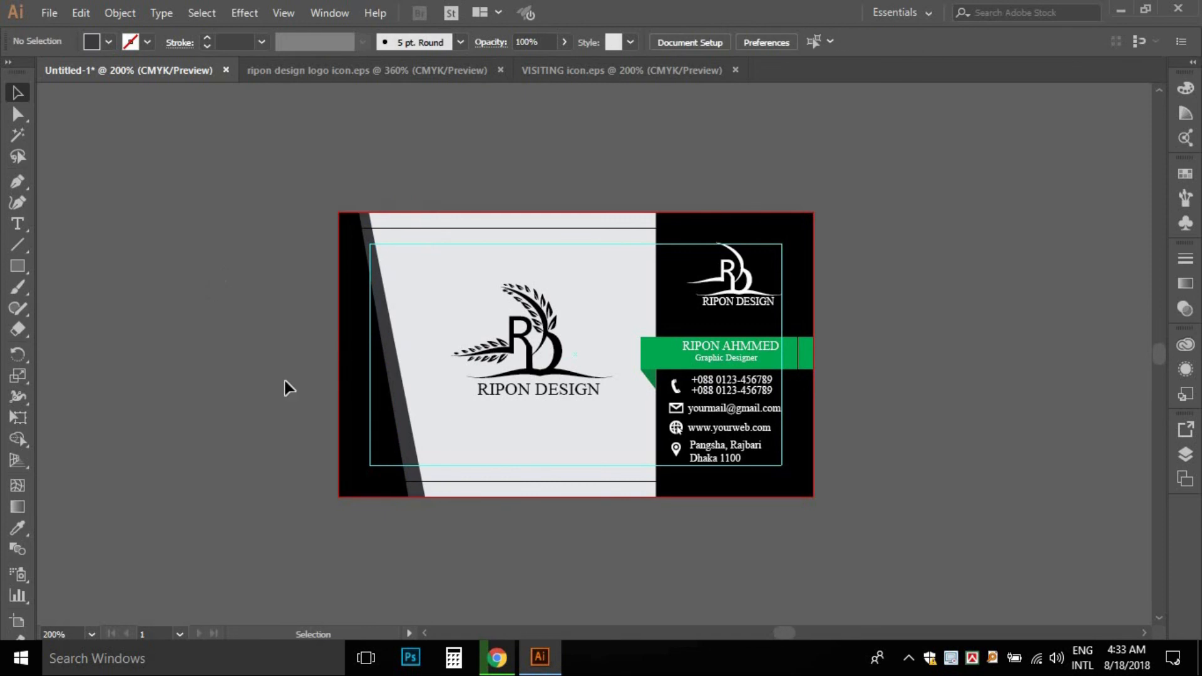
drag(428, 389, 416, 330)
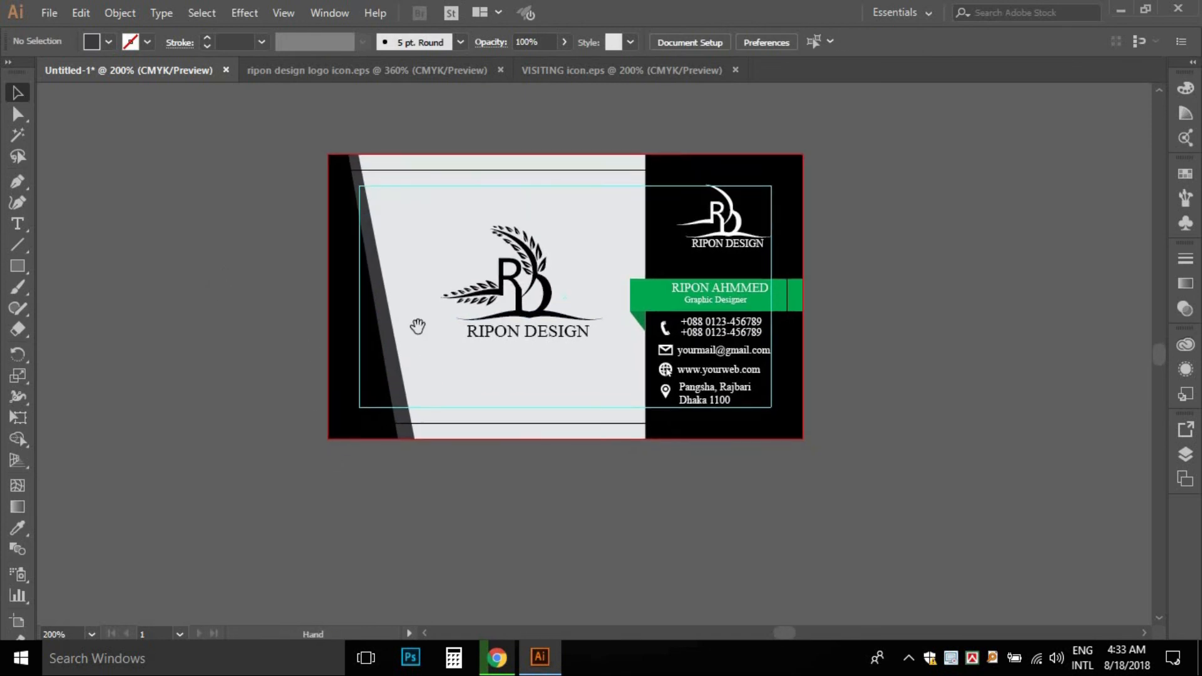
- Draw a small rectangle at the bottom of the light panel and narrow it into a thin stripe
click(17, 266)
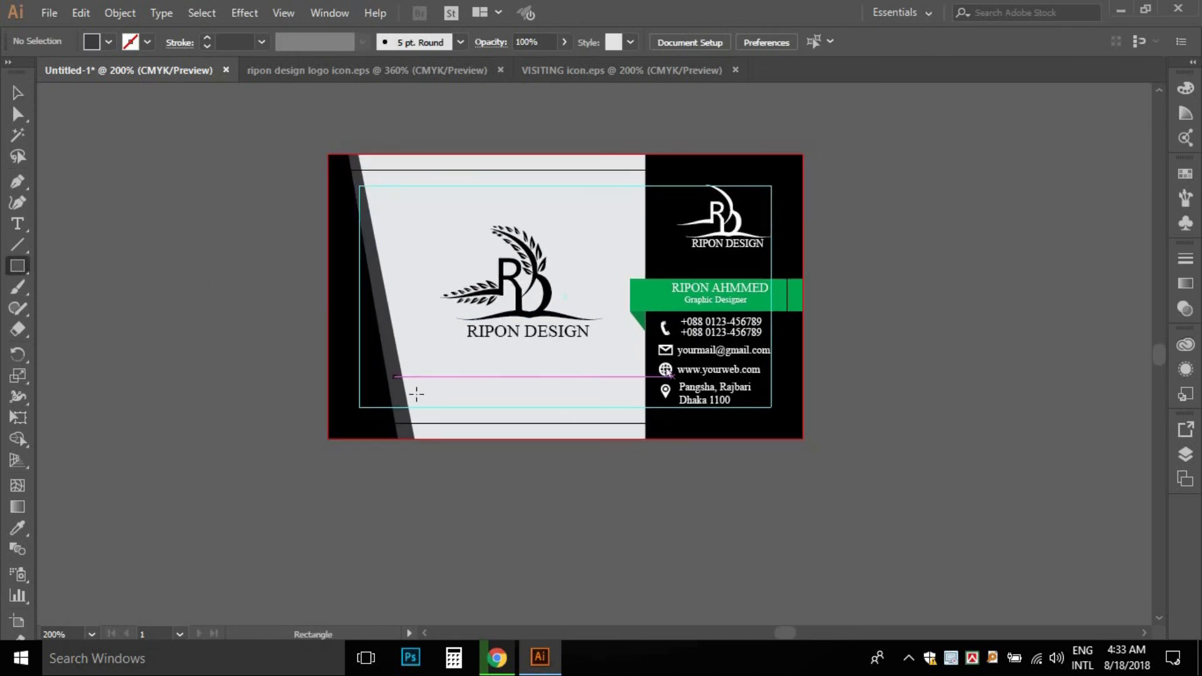
drag(399, 403, 450, 438)
click(18, 92)
click(143, 206)
click(510, 384)
drag(550, 400, 506, 467)
click(416, 419)
key(ctrl+z)
- Repeat the stripe rightward with Ctrl+D until the row reaches the black panel
key(a)
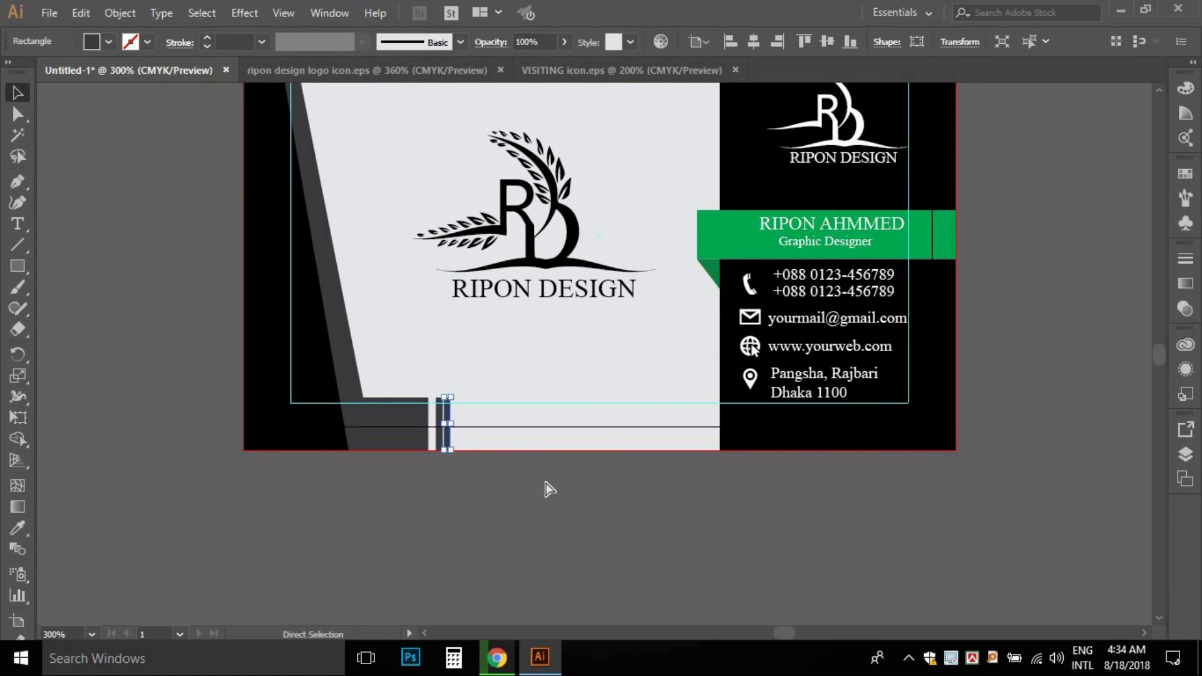
key(ctrl+d)
key(ctrl+d)
key(ctrl+d)
key(ctrl+d)
key(ctrl+d)
key(ctrl+d)
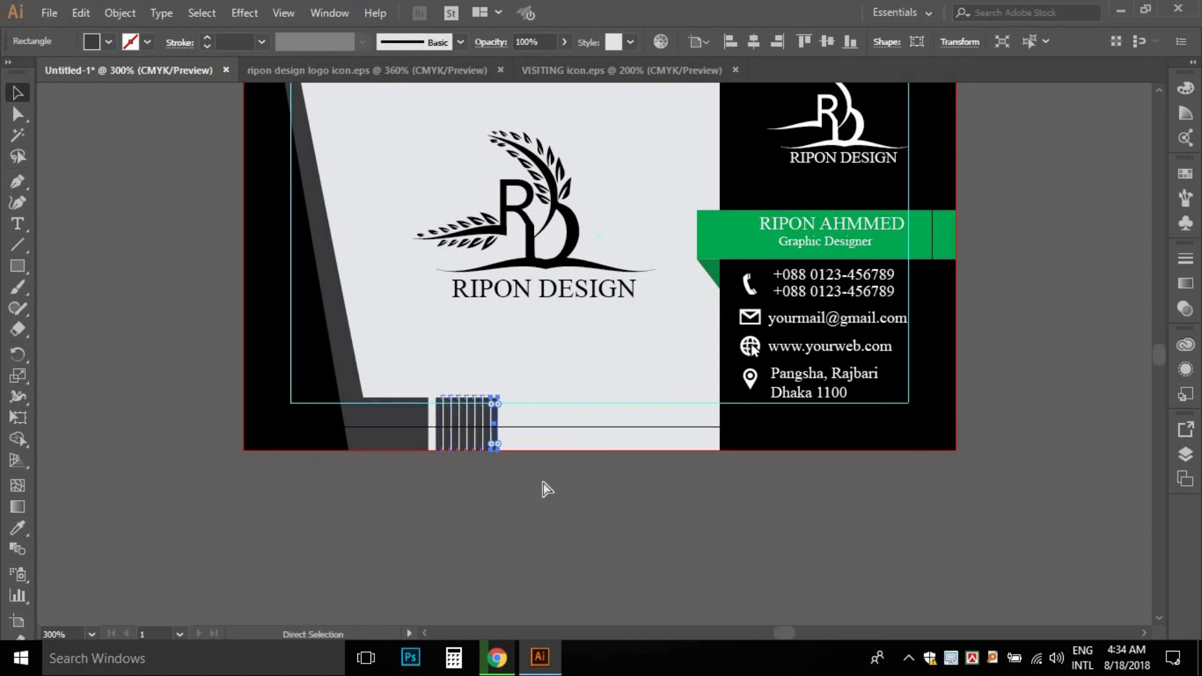
key(ctrl+d)
key(ctrl+d)
key(ctrl+d)
key(ctrl+d)
key(ctrl+d)
key(ctrl+d)
key(ctrl+d)
key(ctrl+d)
key(ctrl+d)
key(ctrl+d)
key(ctrl+d)
key(ctrl+d)
key(ctrl+d)
key(ctrl+d)
key(ctrl+d)
key(ctrl+d)
key(ctrl+d)
key(ctrl+d)
key(ctrl+d)
key(ctrl+d)
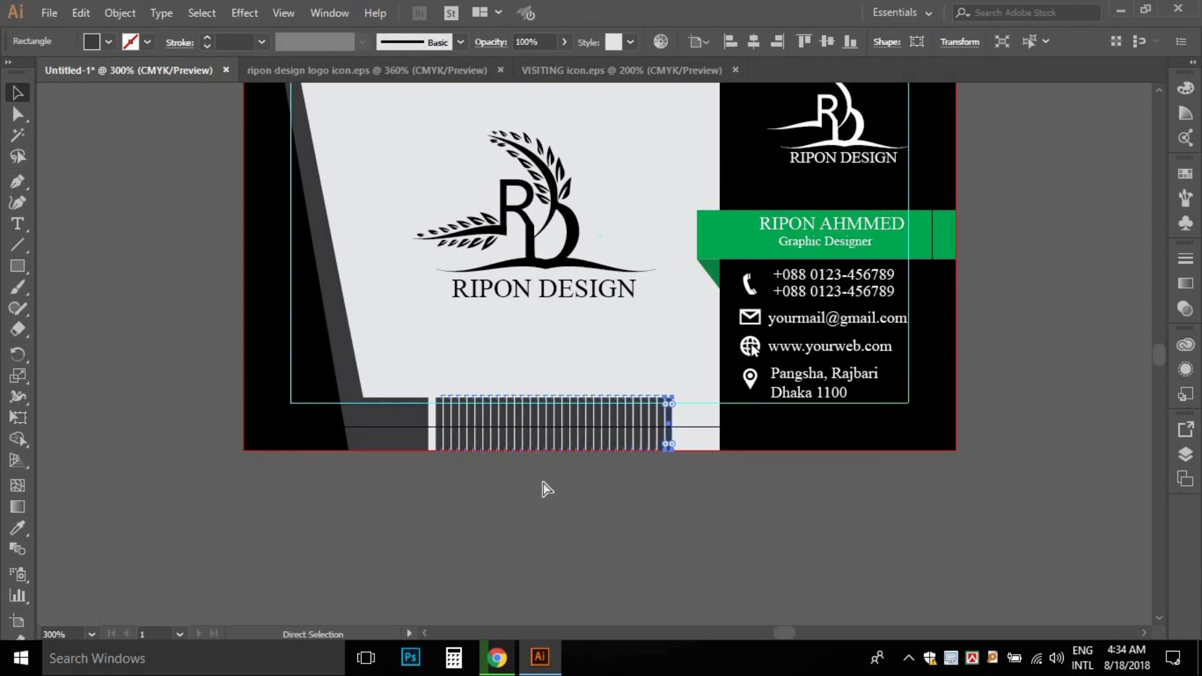
key(ctrl+d)
key(ctrl+d)
key(ctrl+d)
key(ctrl+d)
key(ctrl+d)
key(ctrl+d)
key(ctrl+d)
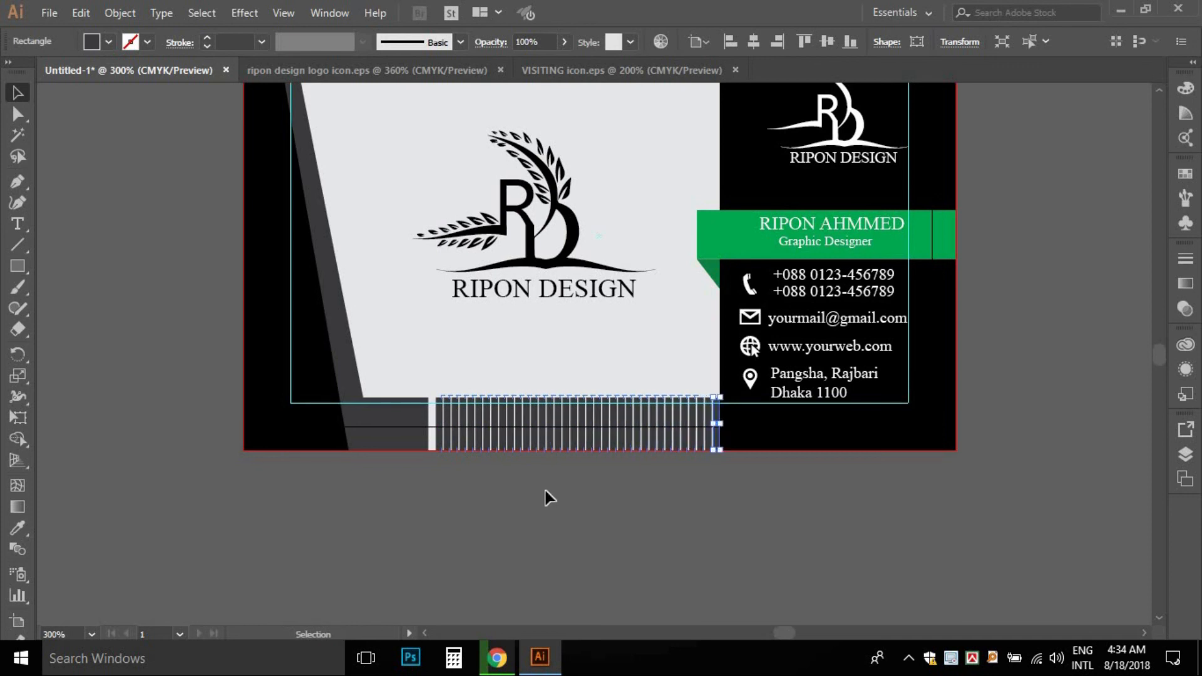
click(546, 491)
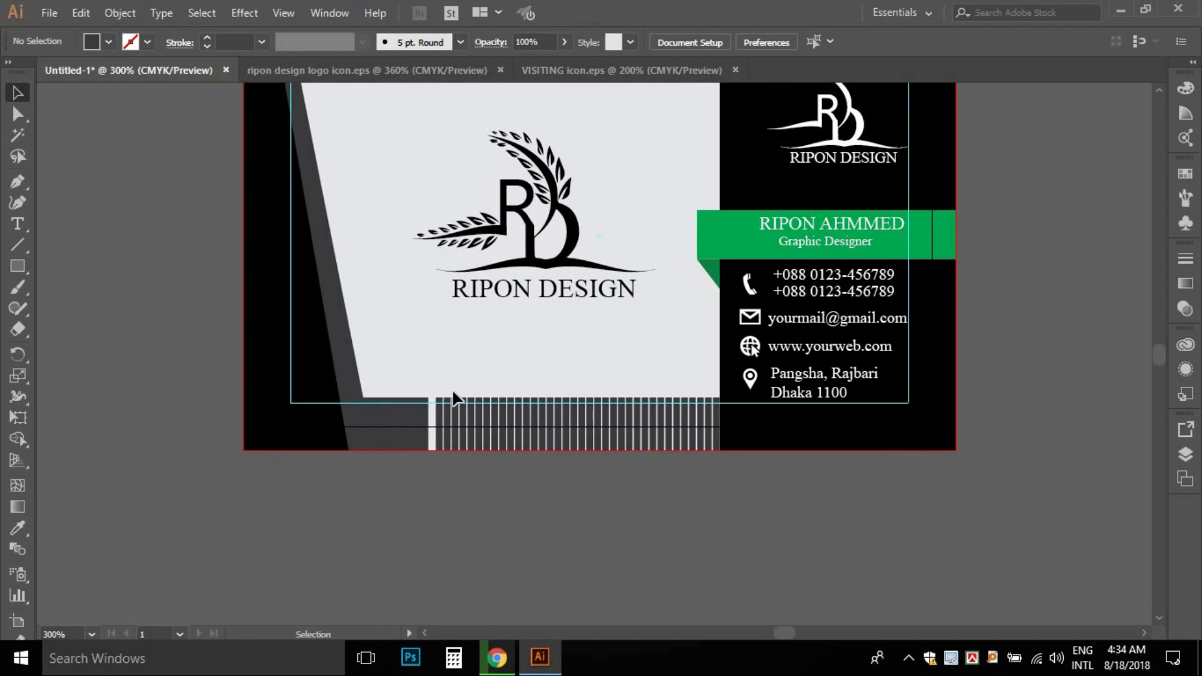
- Turn the first few stripes near the left of the strip green, matching the banner
drag(464, 401, 468, 406)
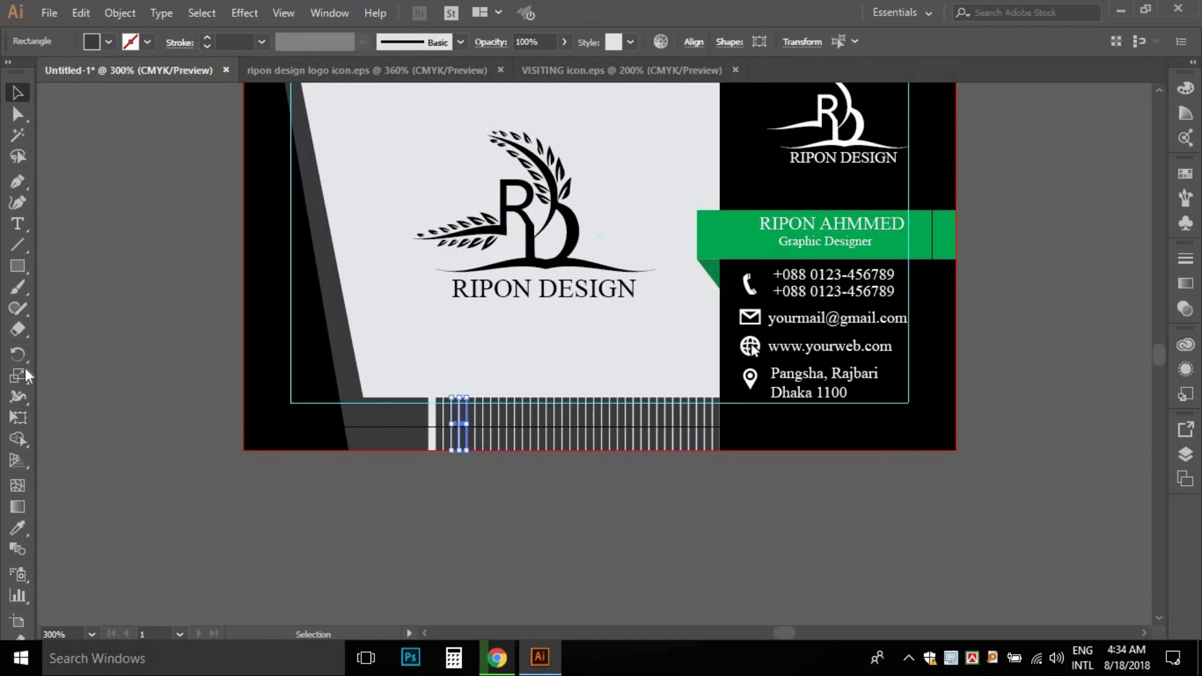
click(18, 530)
click(719, 237)
click(18, 93)
click(506, 376)
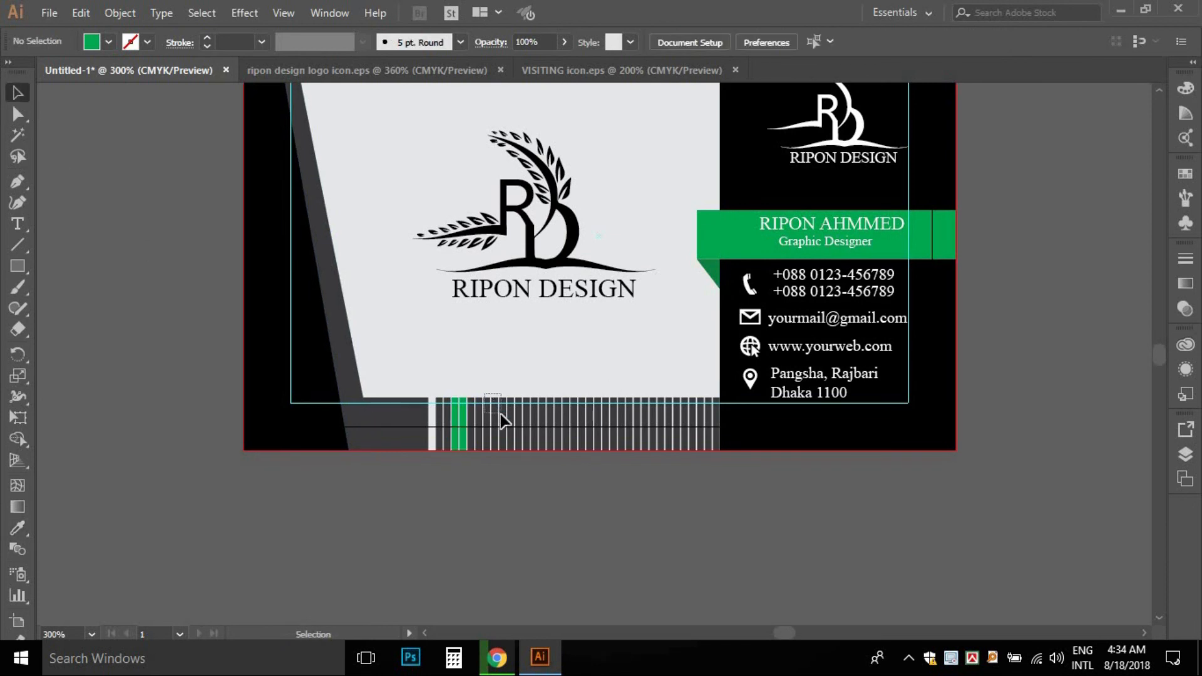
- Zoom in on the stripes and turn the next pair further right green
drag(504, 421, 508, 425)
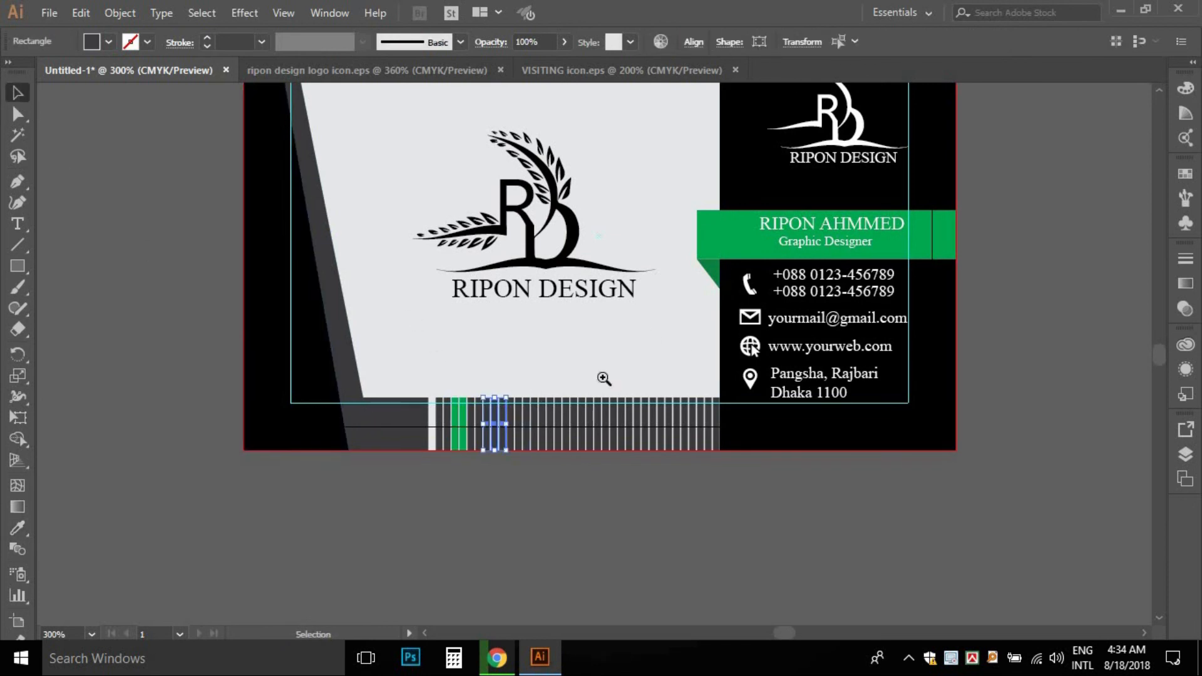
key(ctrl+equal)
key(ctrl+equal)
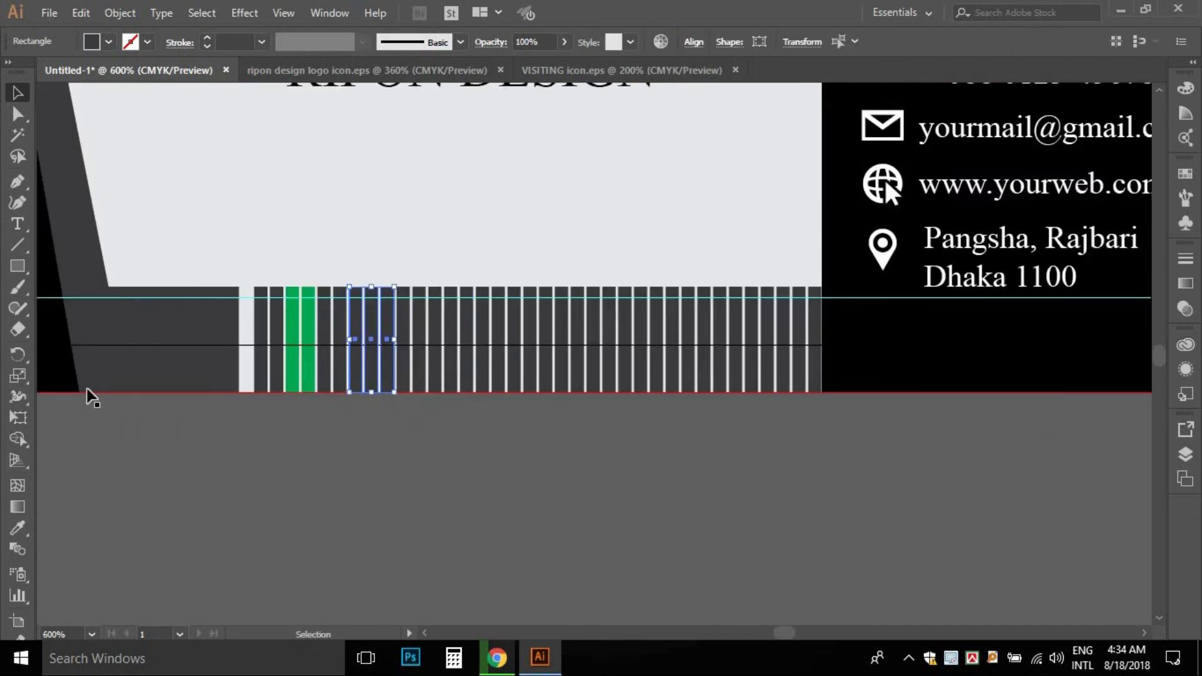
drag(355, 272, 369, 316)
click(18, 528)
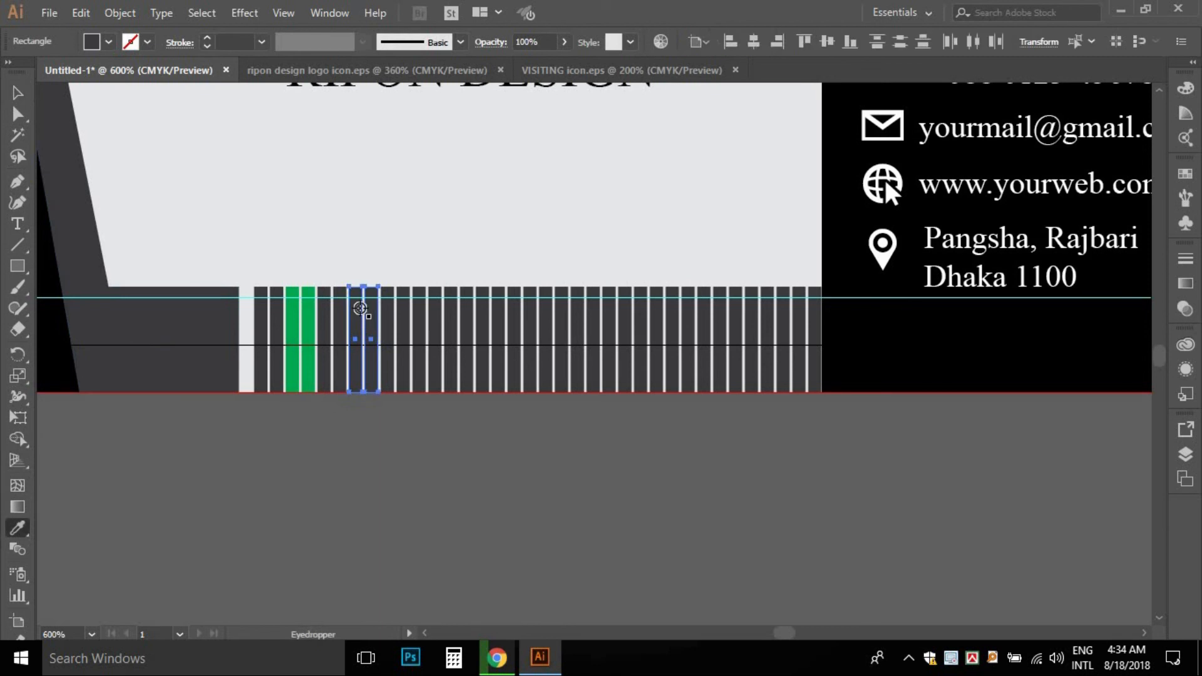
click(295, 316)
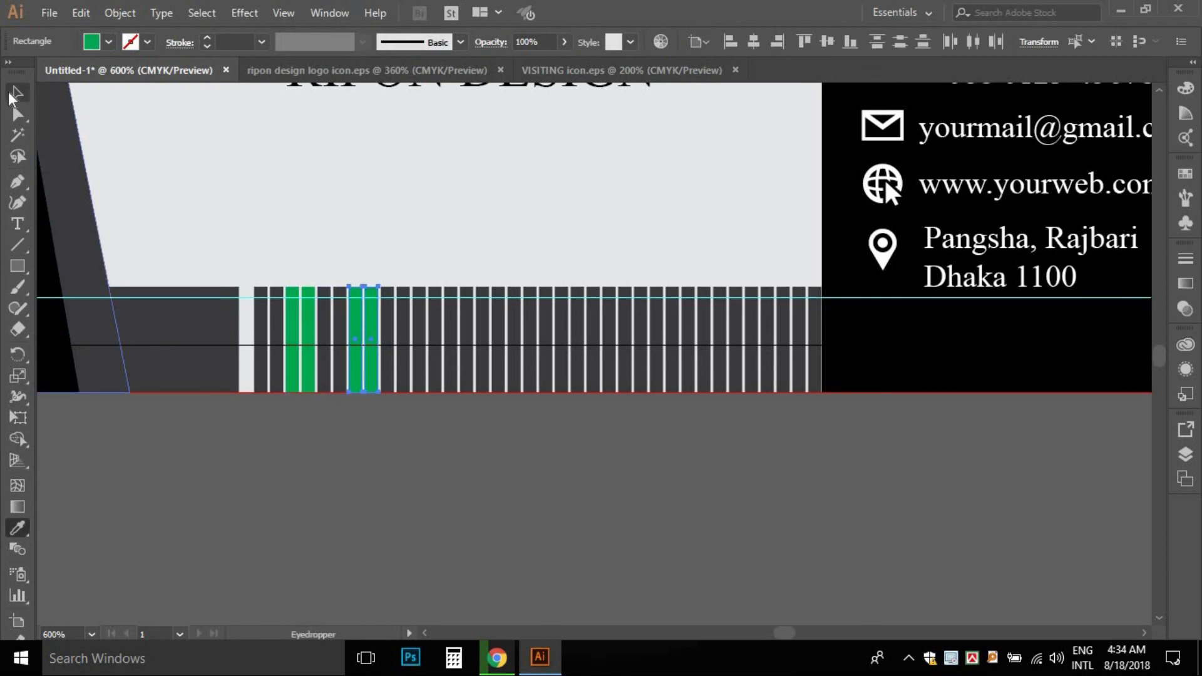
click(13, 92)
click(419, 277)
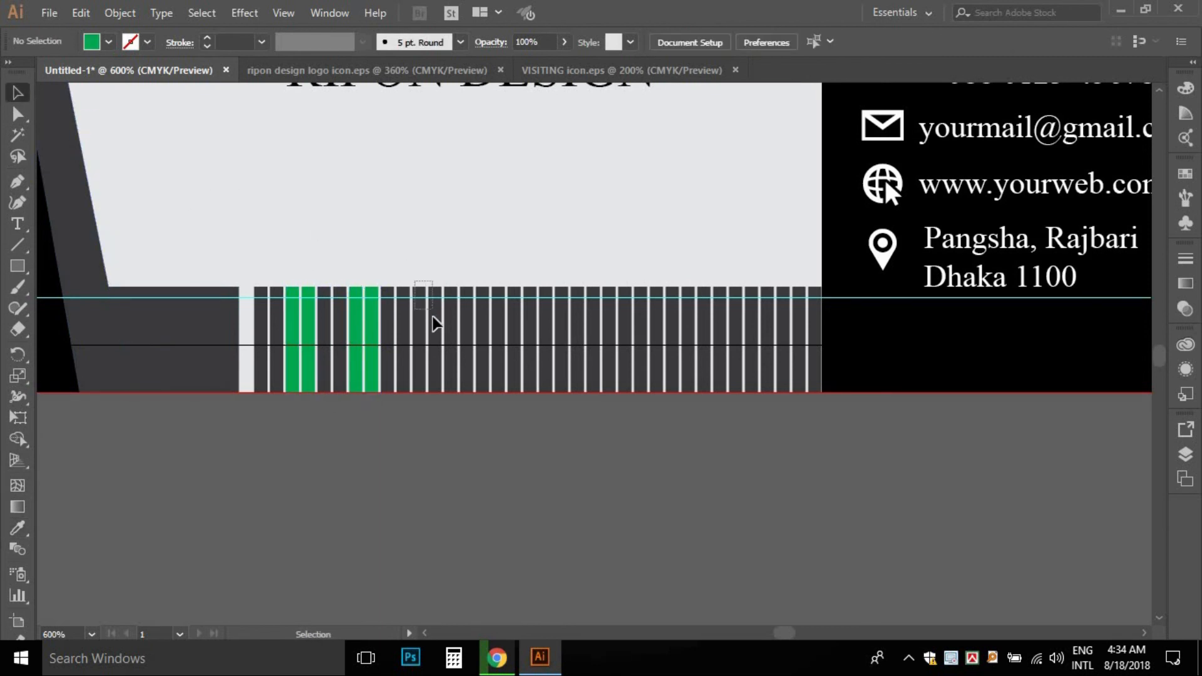
- Turn the following two pairs of dark stripes green with the Eyedropper
drag(433, 318, 438, 330)
click(15, 530)
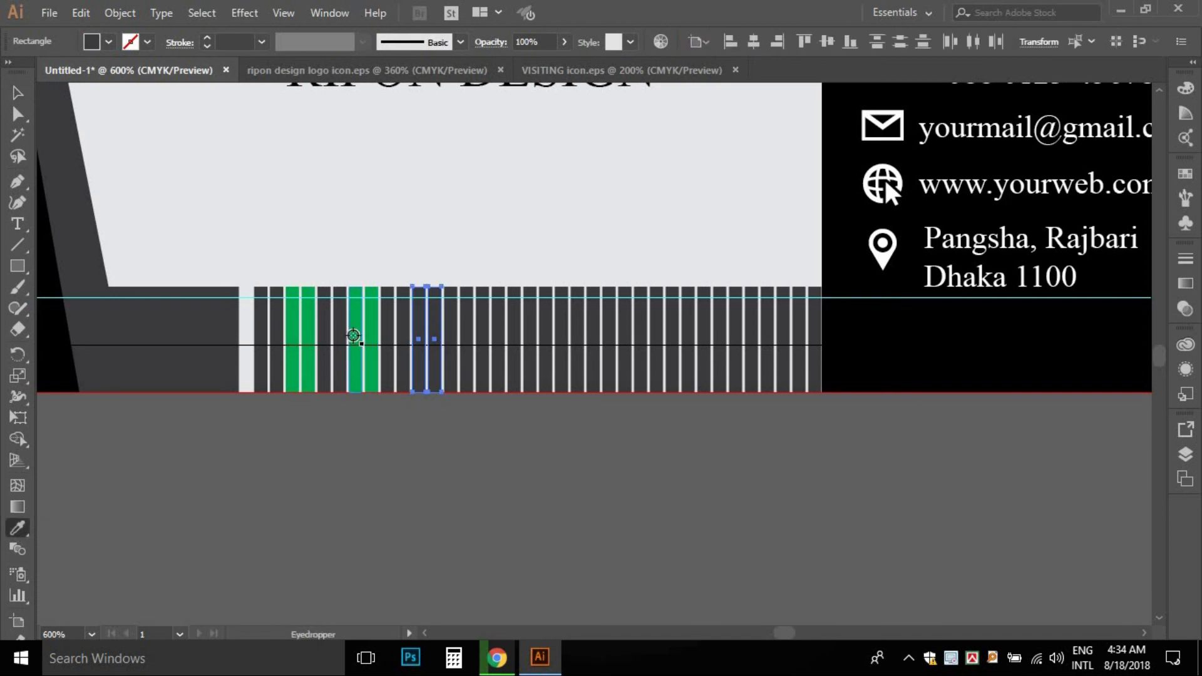
click(351, 335)
click(17, 94)
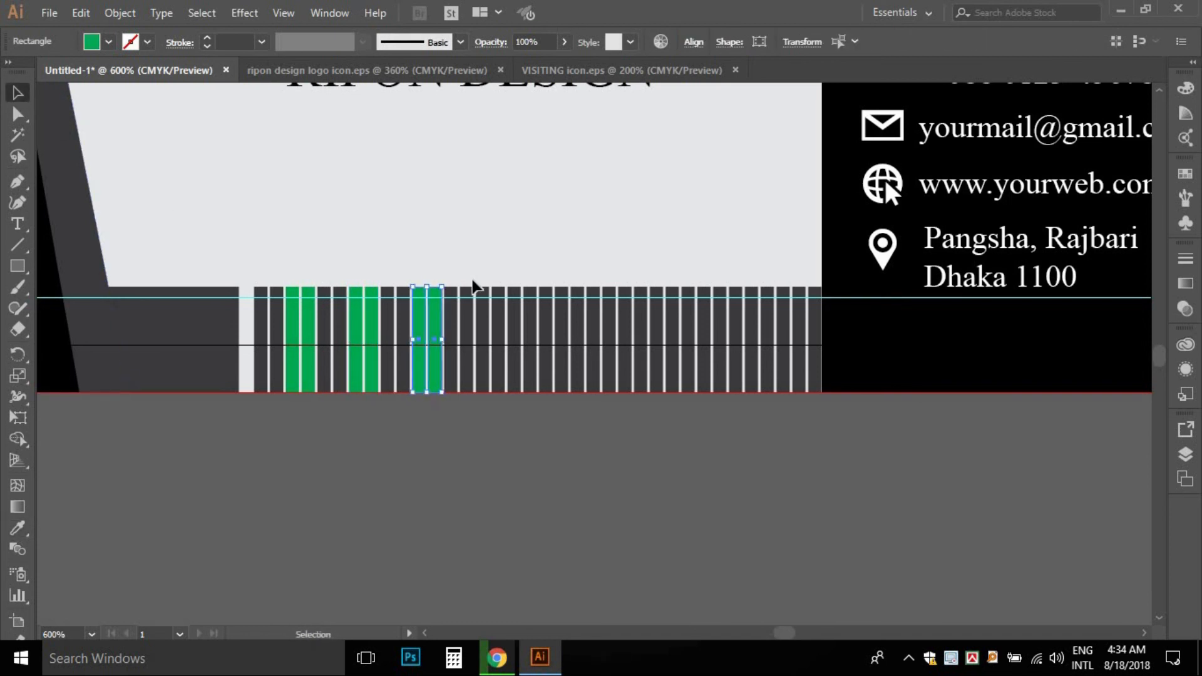
drag(501, 320, 497, 317)
click(17, 530)
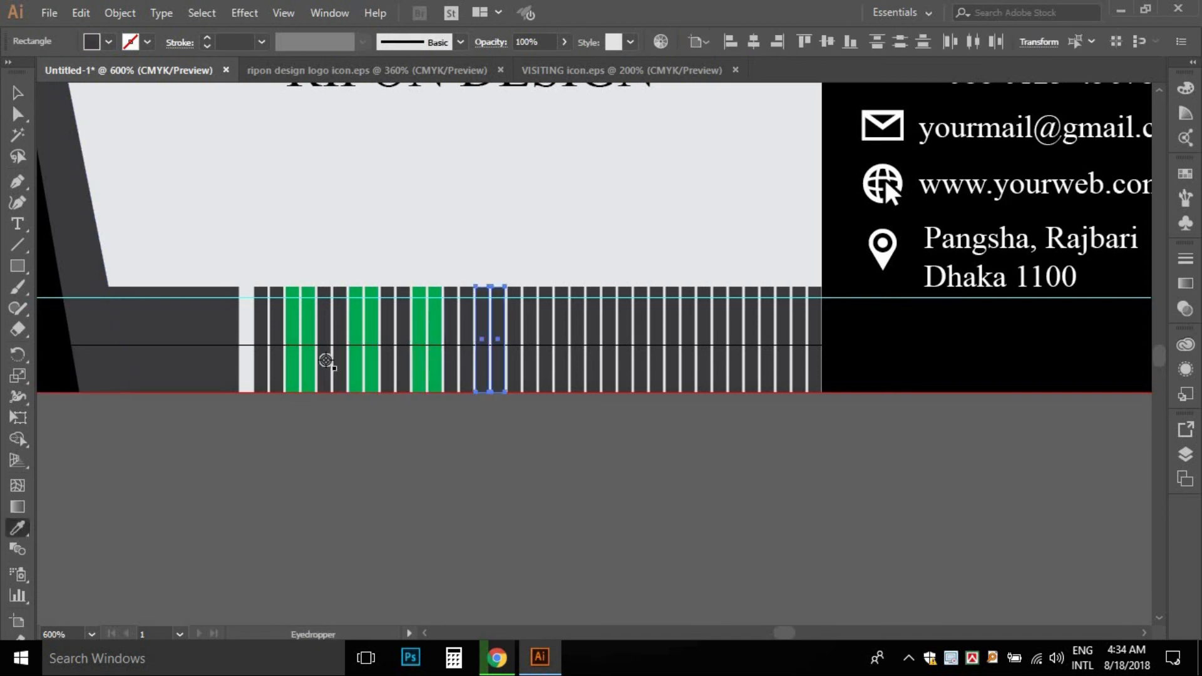
click(356, 330)
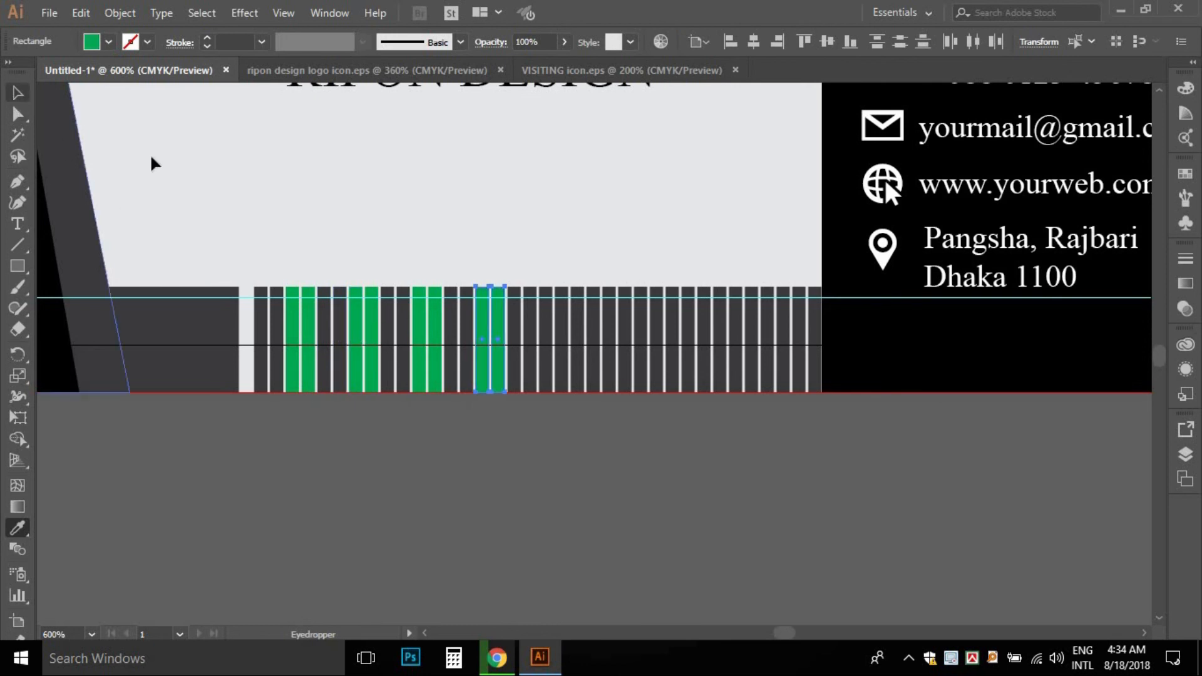
click(17, 94)
click(538, 251)
- Colour the next two dark pairs toward the right green as well
drag(560, 320, 545, 300)
click(20, 531)
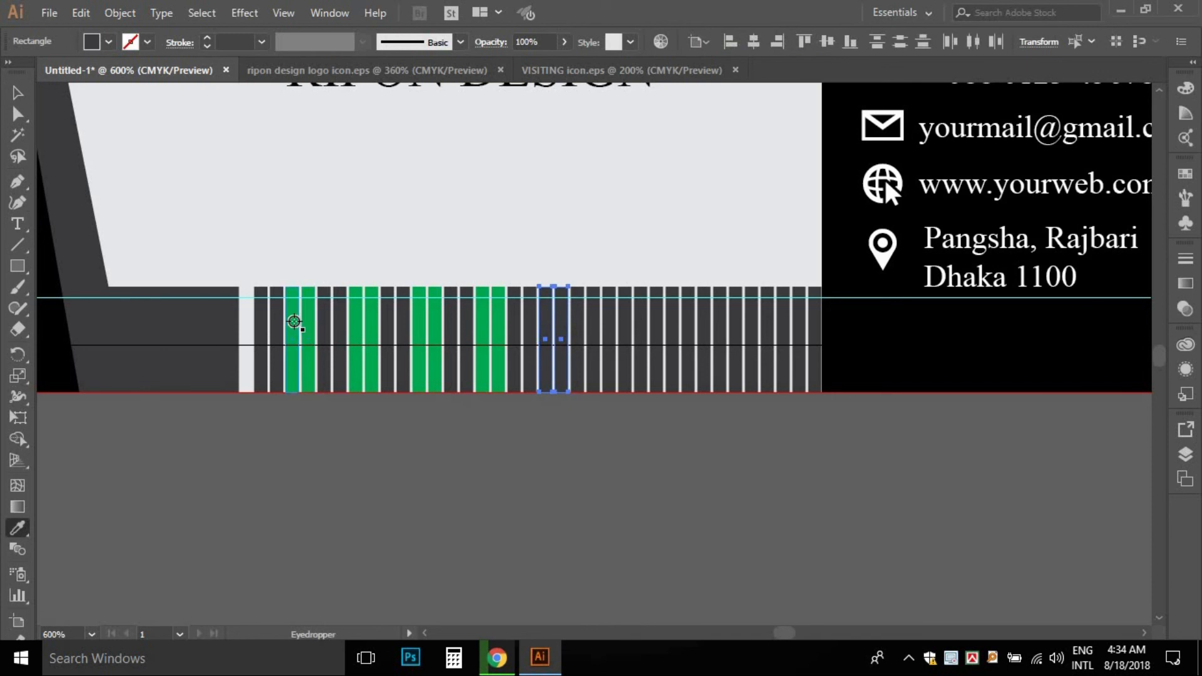
click(294, 322)
click(19, 95)
click(282, 236)
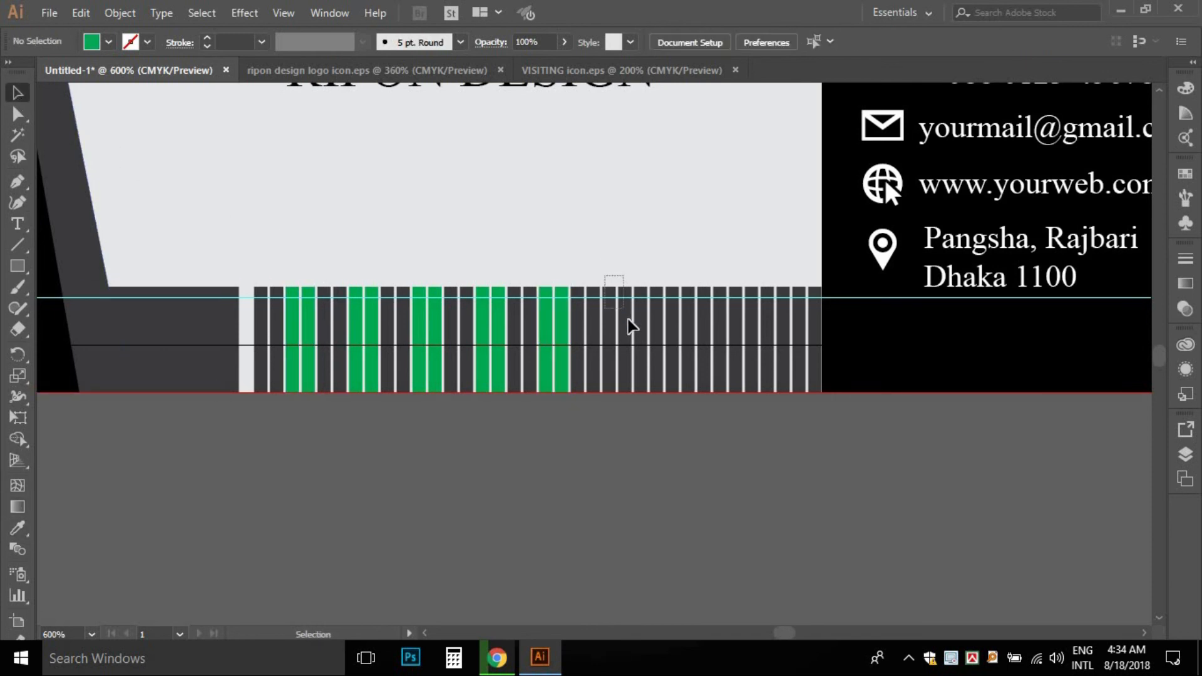
drag(628, 322, 632, 326)
click(25, 534)
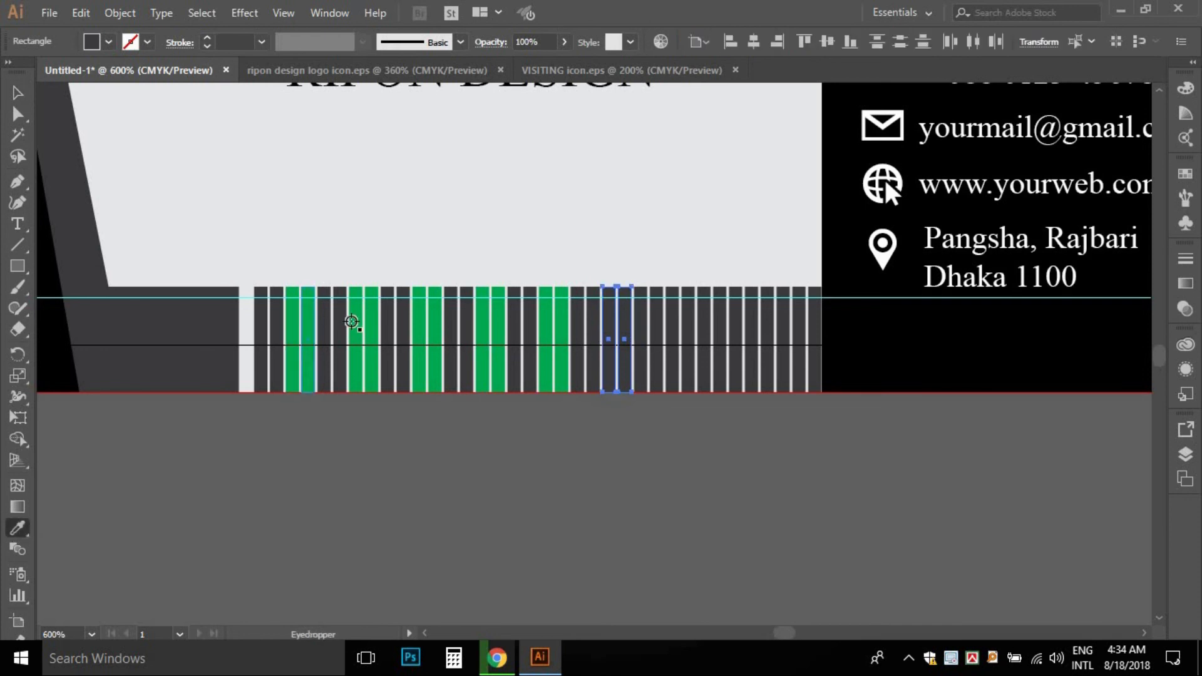
click(351, 321)
click(18, 96)
click(665, 275)
- Make two more dark pairs across the right half of the strip green
drag(693, 332, 695, 338)
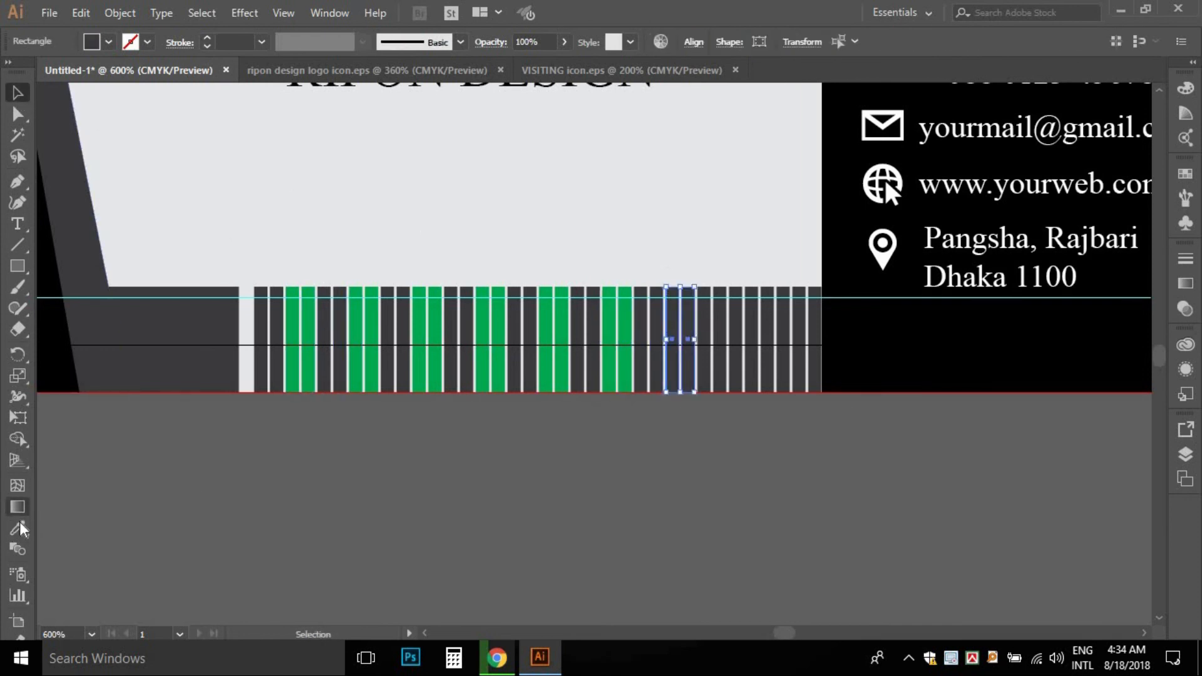
click(17, 528)
click(626, 313)
click(18, 93)
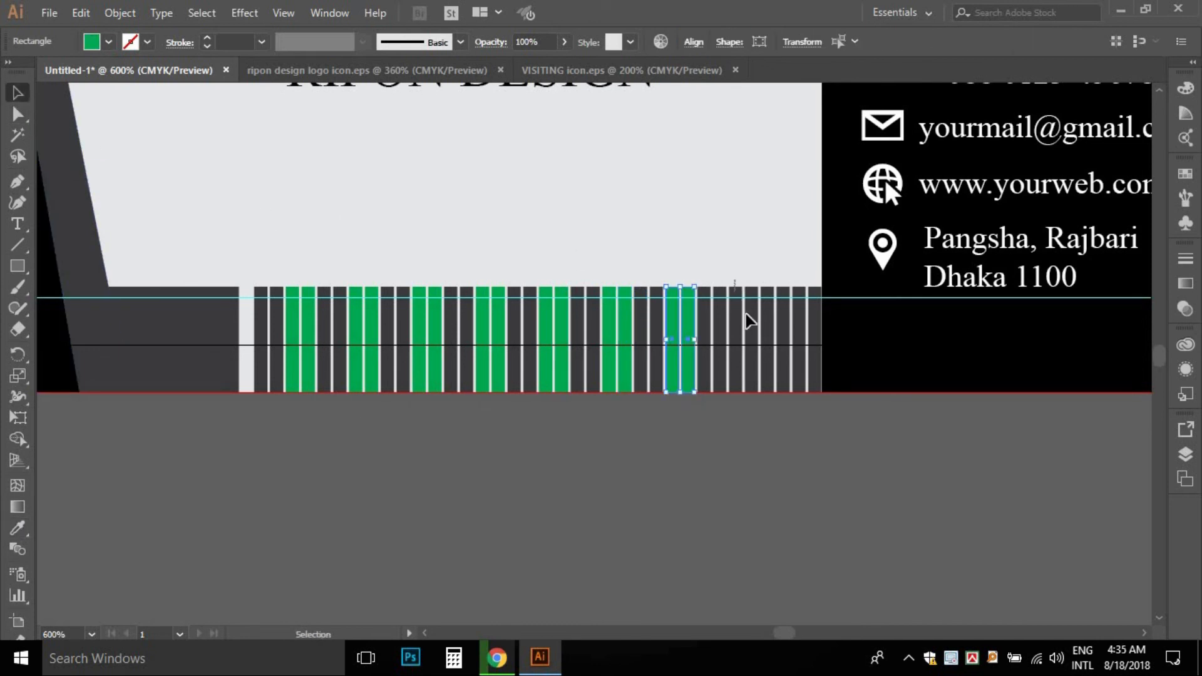
drag(752, 326, 751, 327)
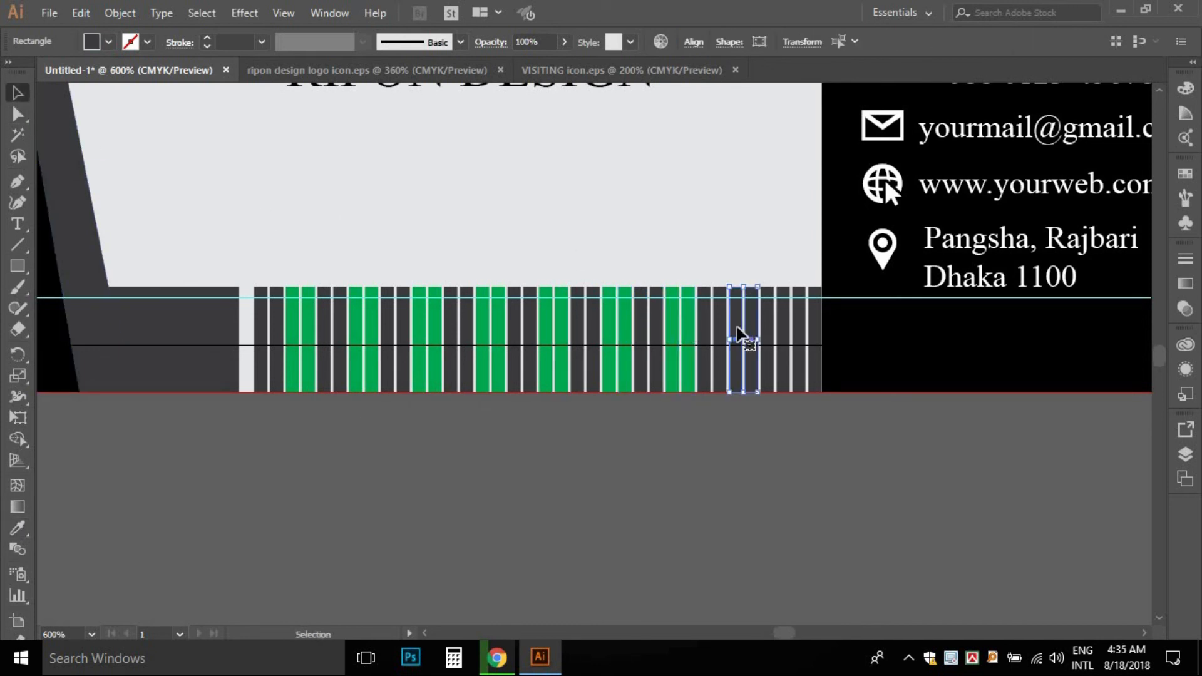
click(19, 529)
click(291, 324)
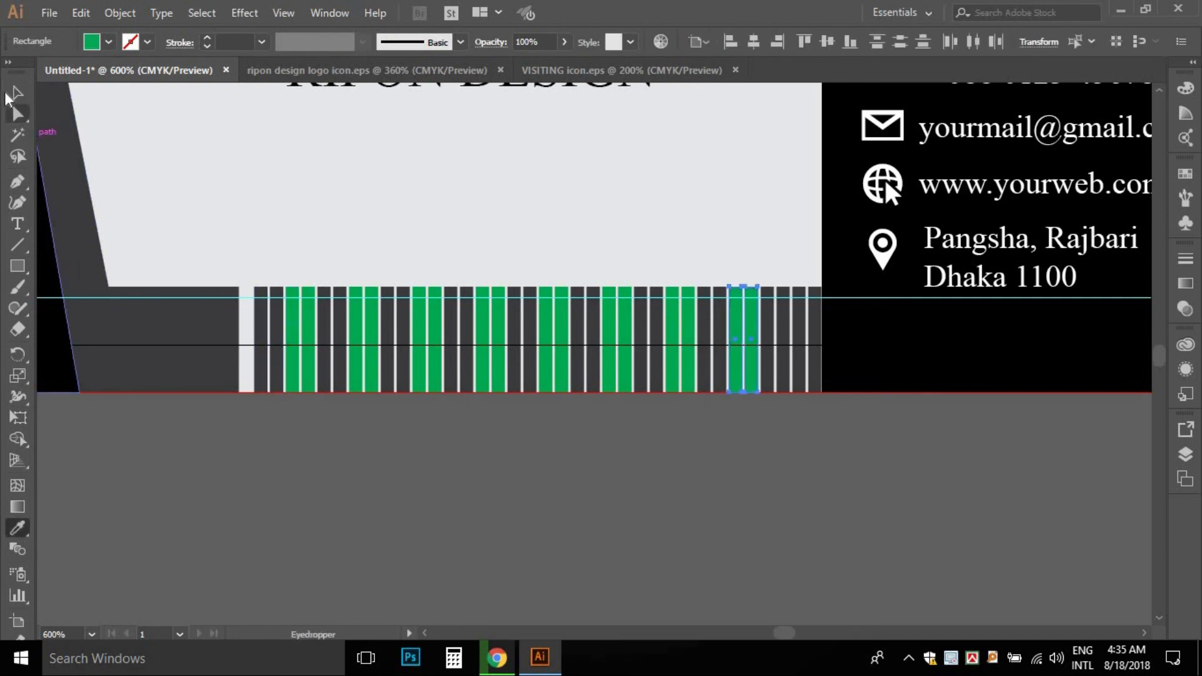
click(18, 93)
- Turn the last pair at the strip's right end green, then zoom back out
drag(792, 264, 819, 387)
click(16, 532)
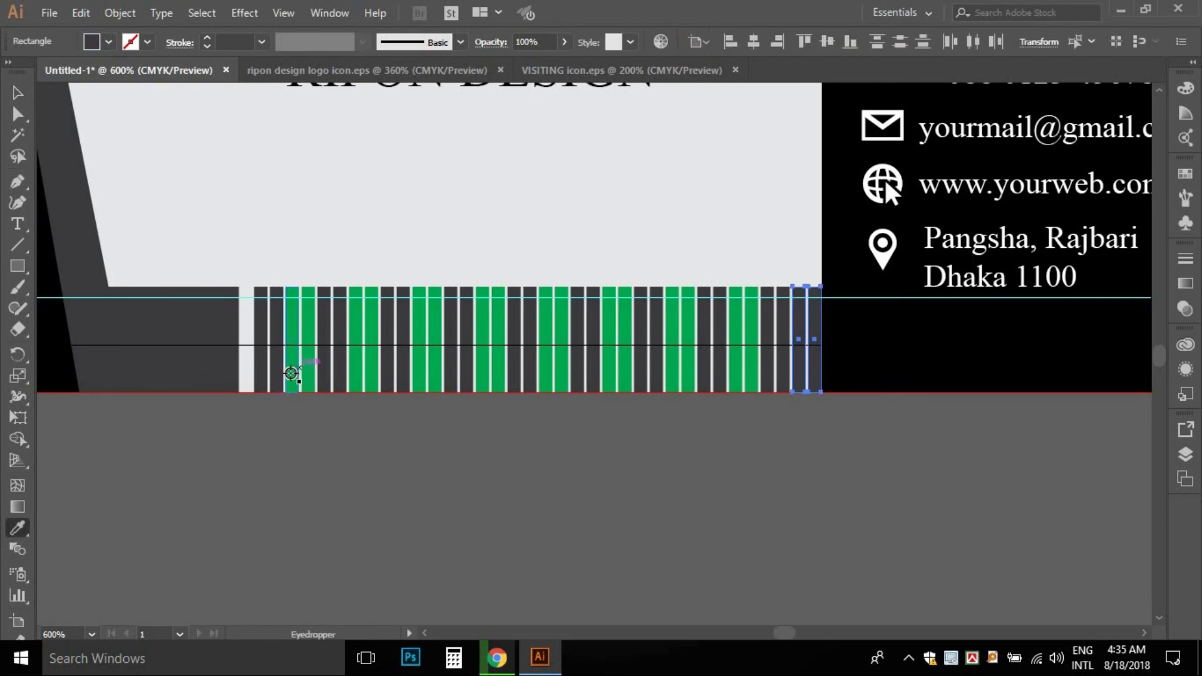
click(295, 369)
click(23, 99)
click(420, 410)
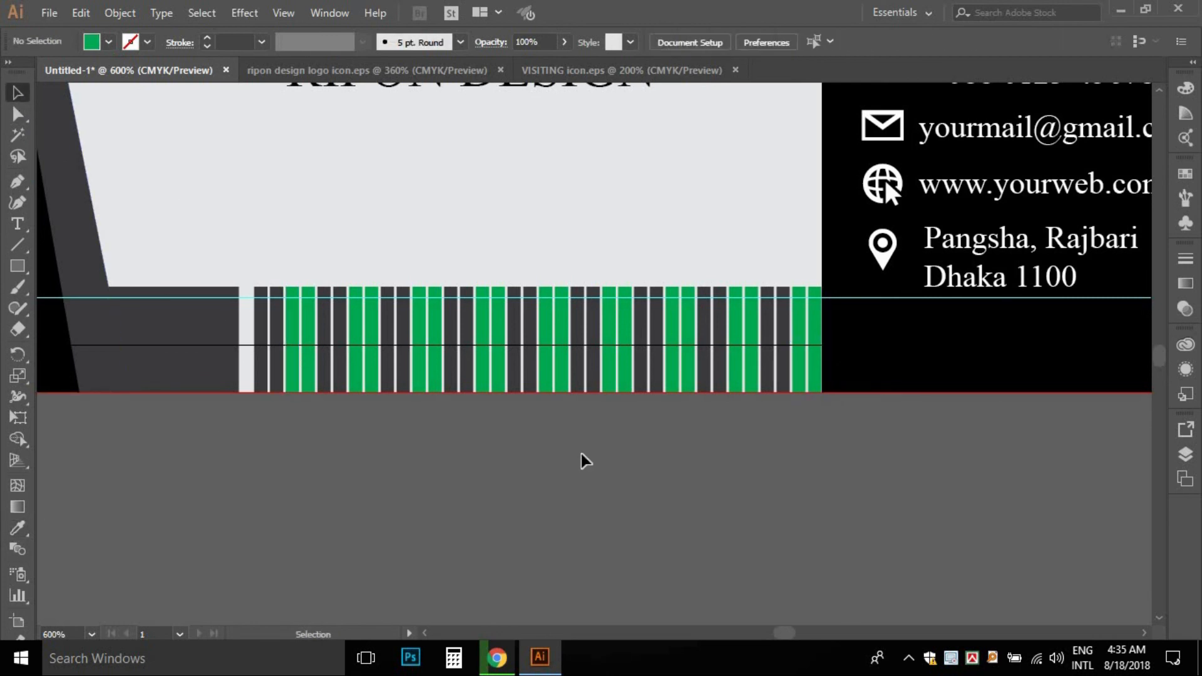
ctrl+alt+click(550, 349)
- Give the RIPON DESIGN title the ribbon's green fill
drag(568, 304, 539, 400)
click(480, 274)
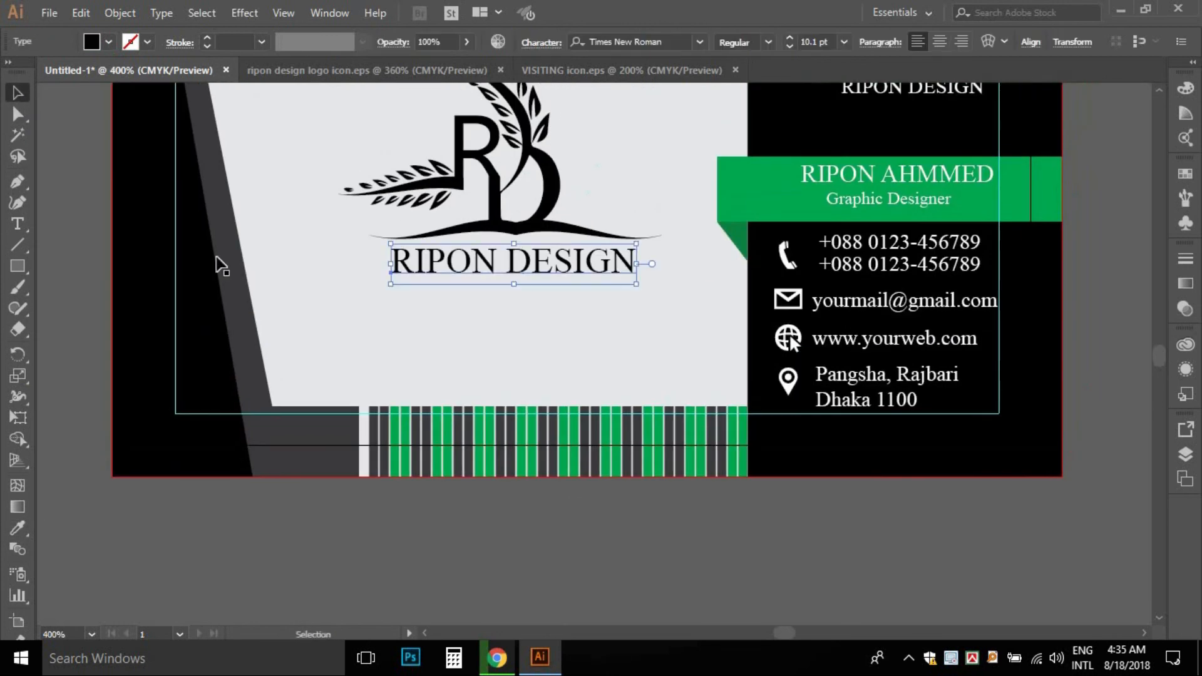
click(17, 528)
click(711, 205)
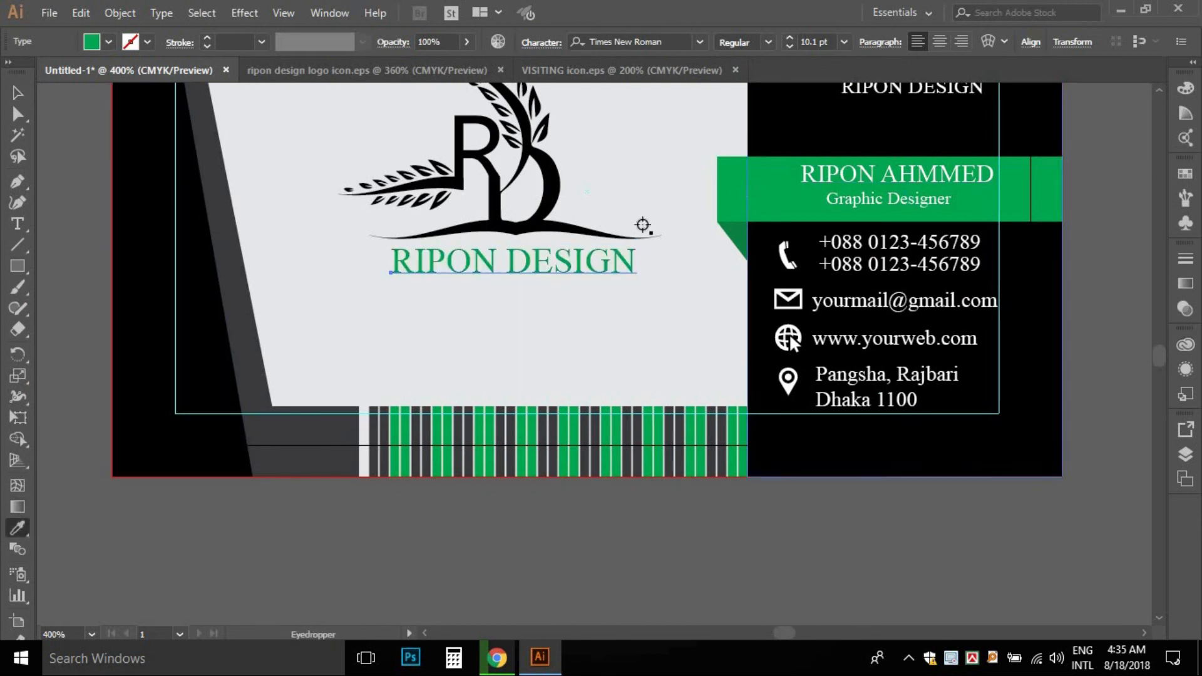
- Set the title's font style to Bold and nudge it slightly left
click(768, 43)
click(751, 99)
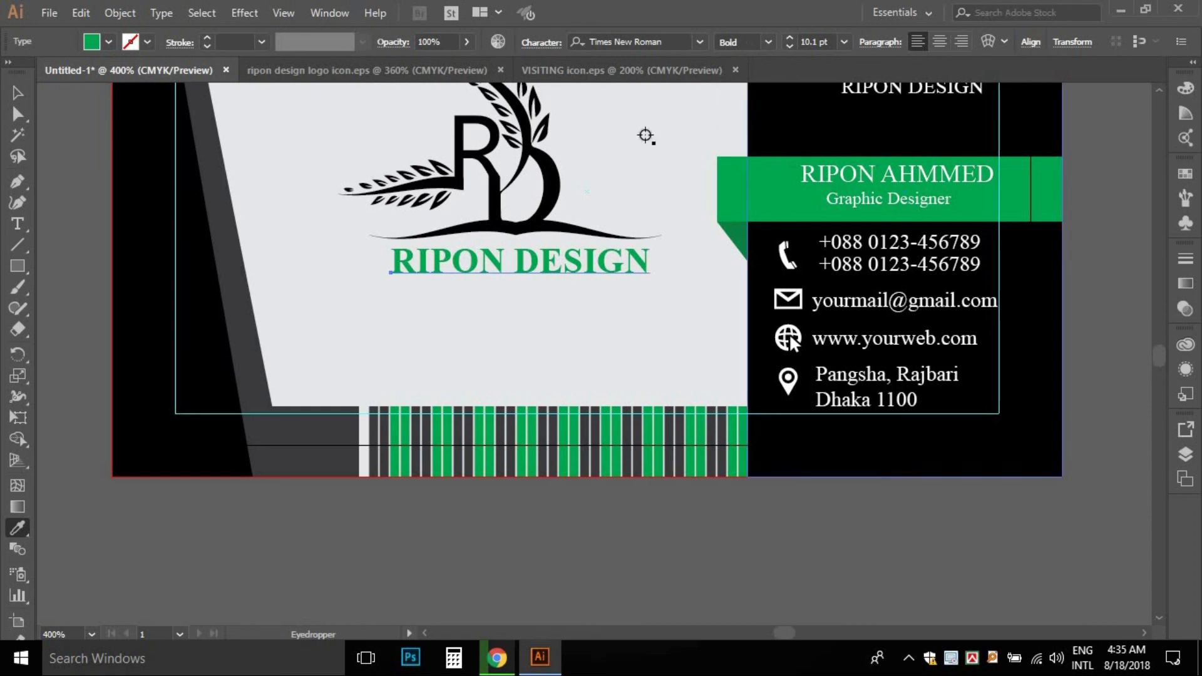
click(18, 93)
key(Left)
key(Left)
key(Left)
key(Left)
key(Left)
key(Left)
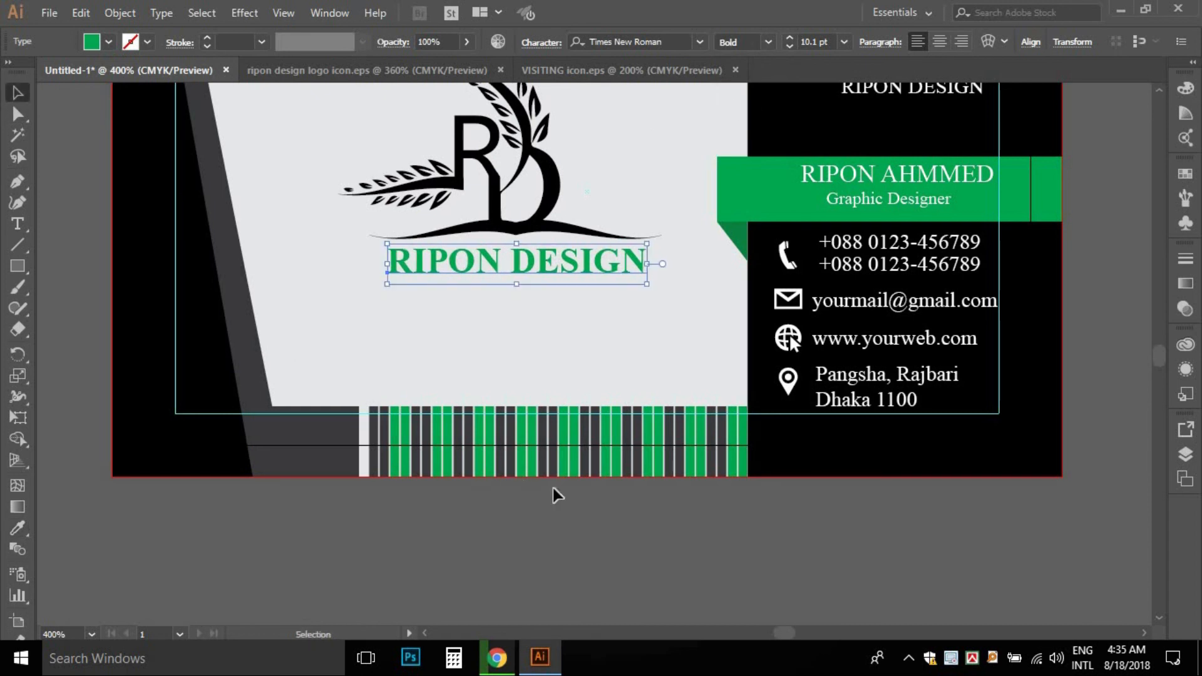
click(577, 566)
ctrl+alt+click(607, 345)
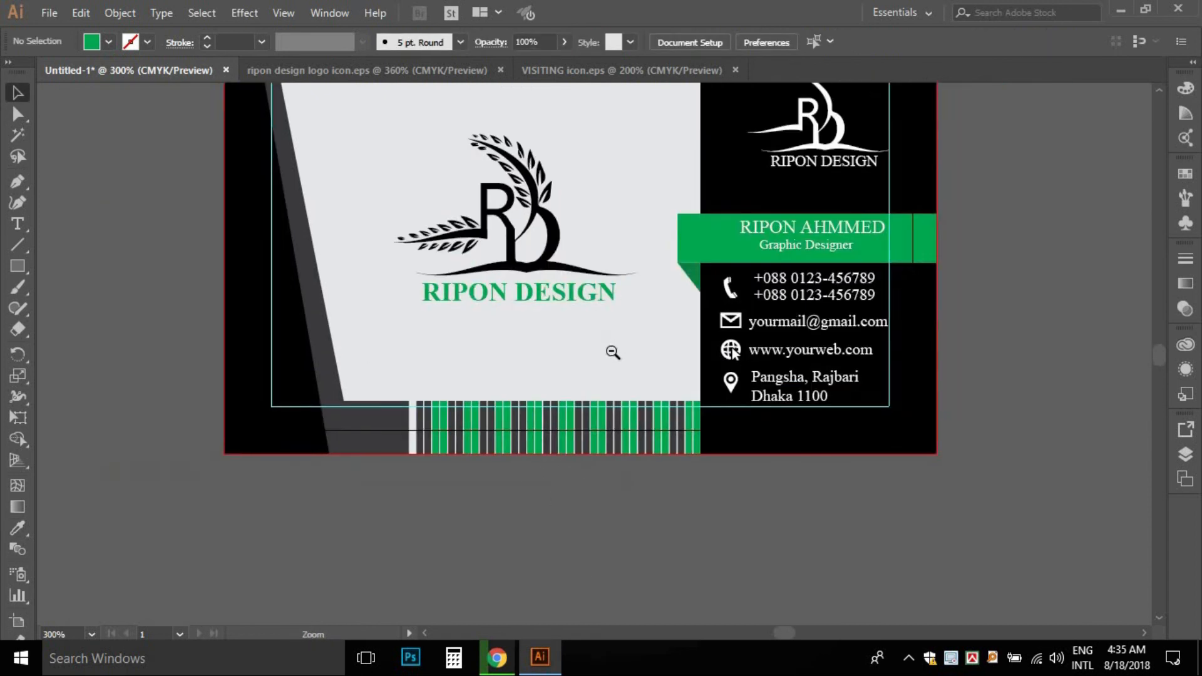
- Colour the RB logo with the ribbon's green fill
click(545, 269)
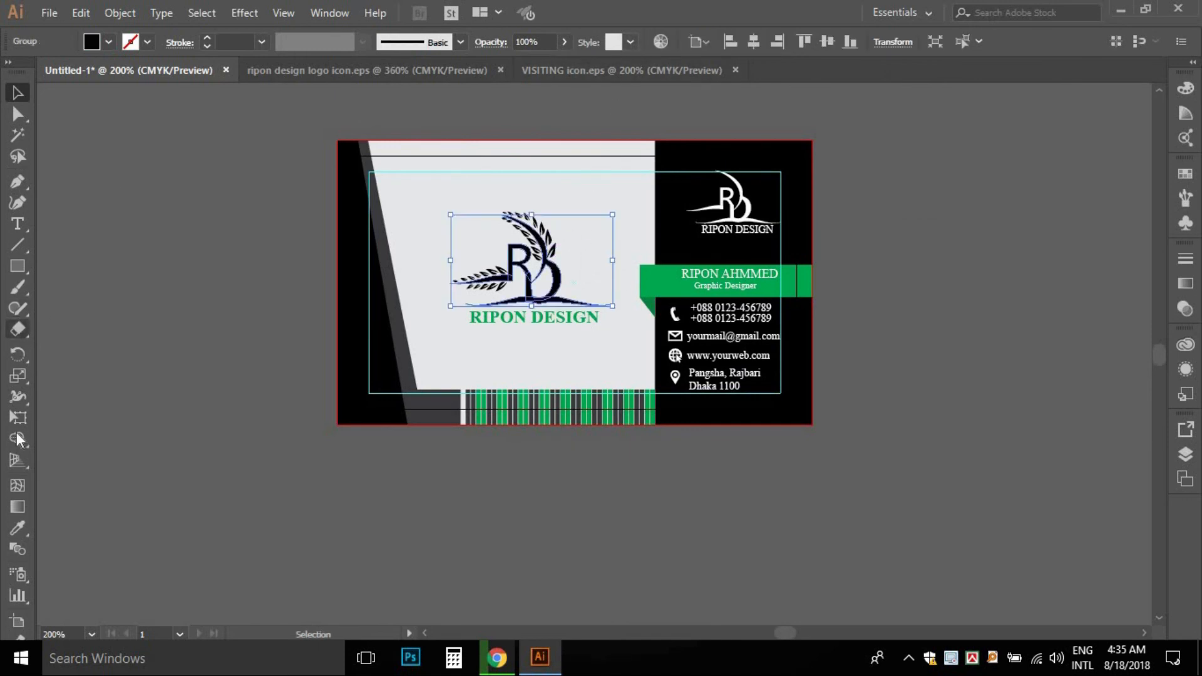
click(17, 528)
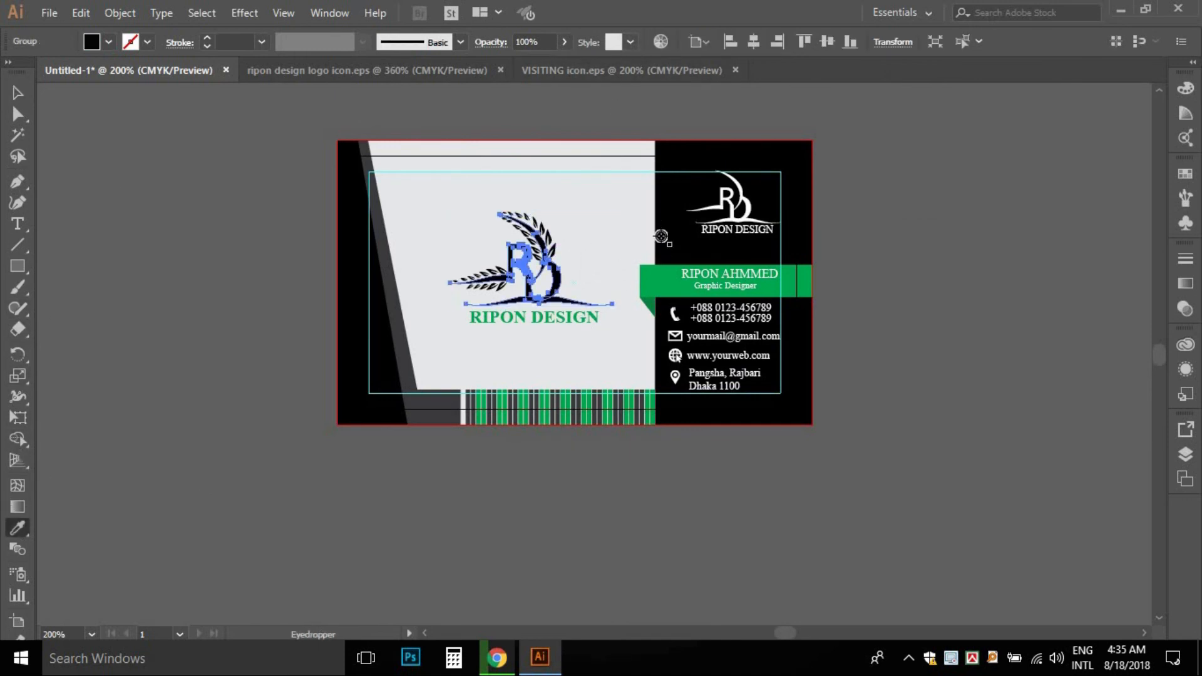
click(648, 277)
click(18, 95)
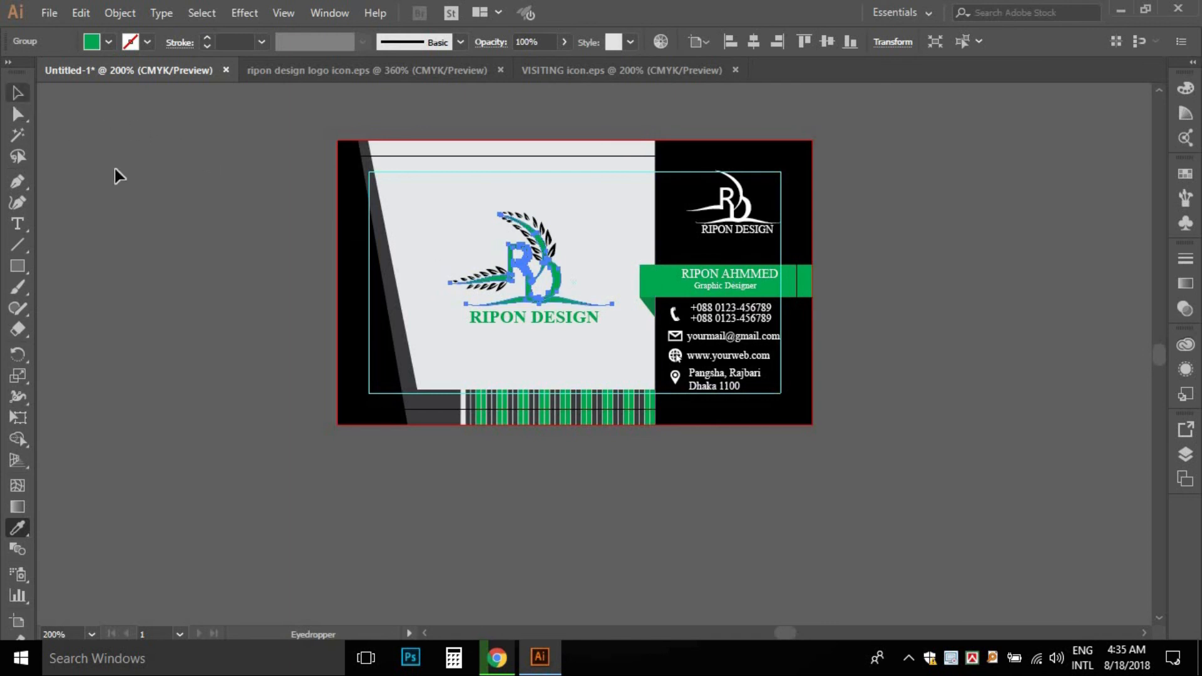
click(66, 127)
- Fill the logo's leaf group with a light blue swatch
click(539, 225)
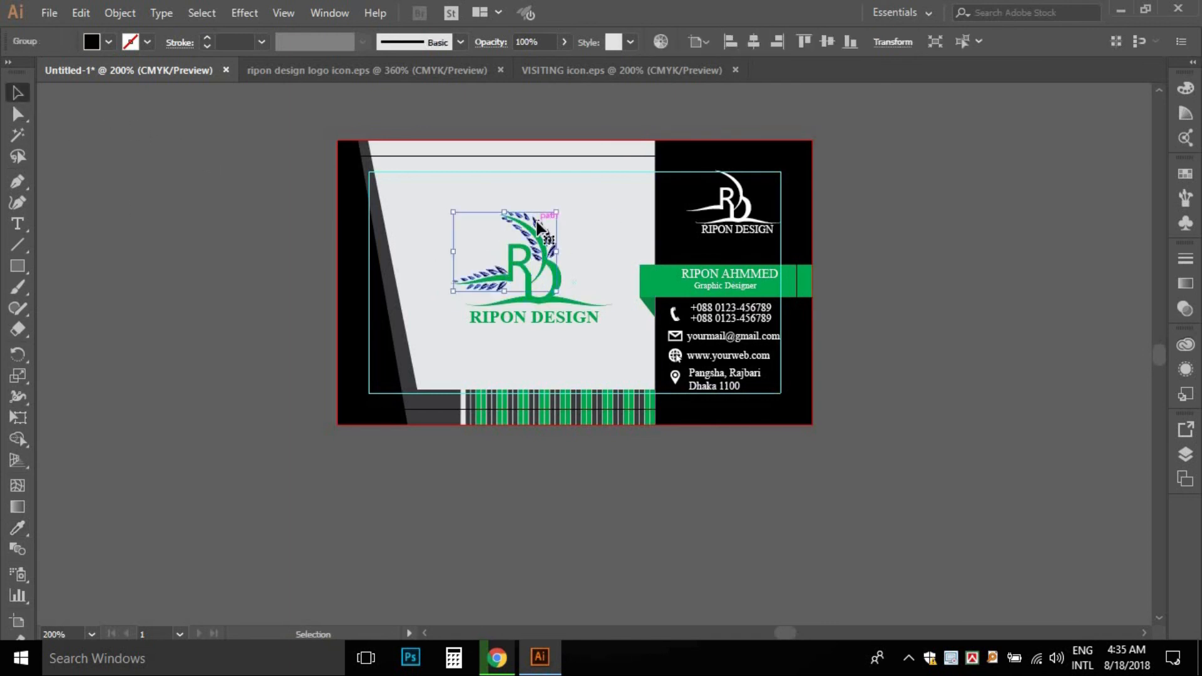
click(106, 42)
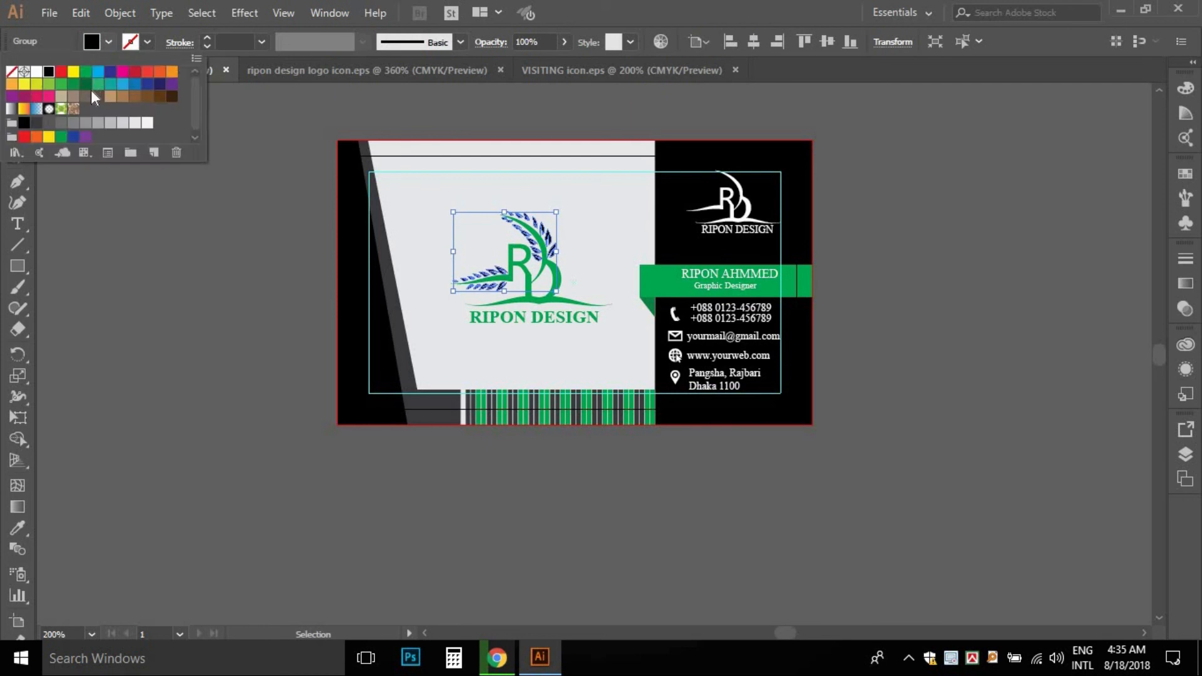
click(123, 87)
click(160, 241)
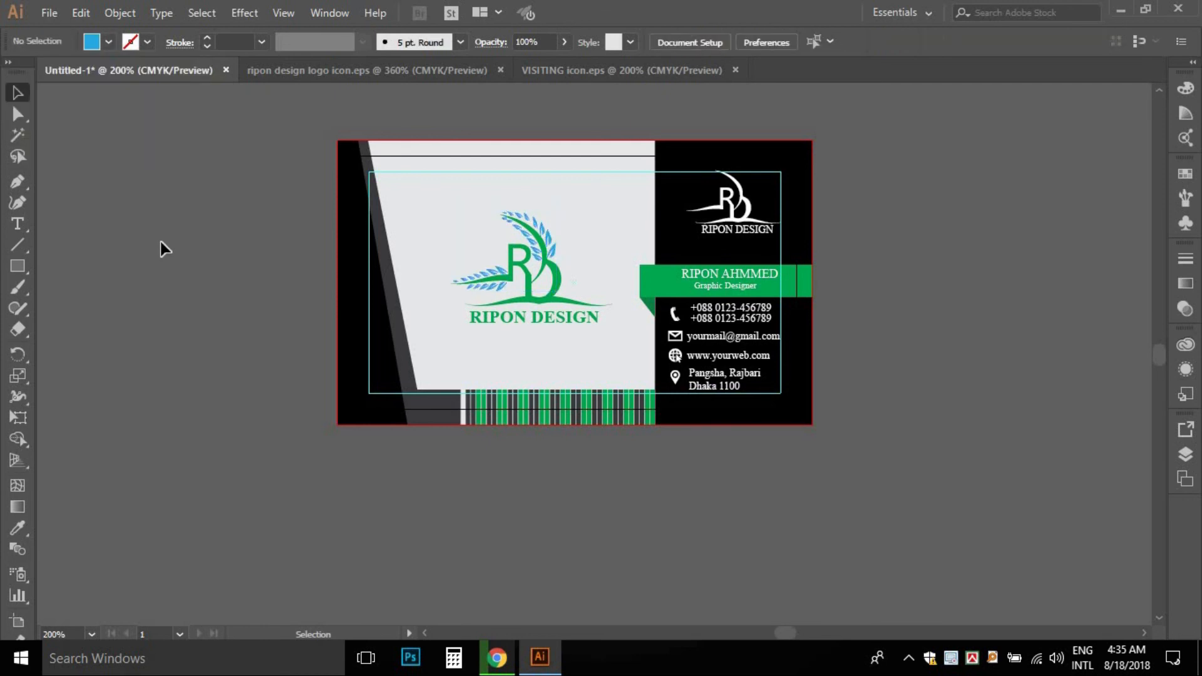